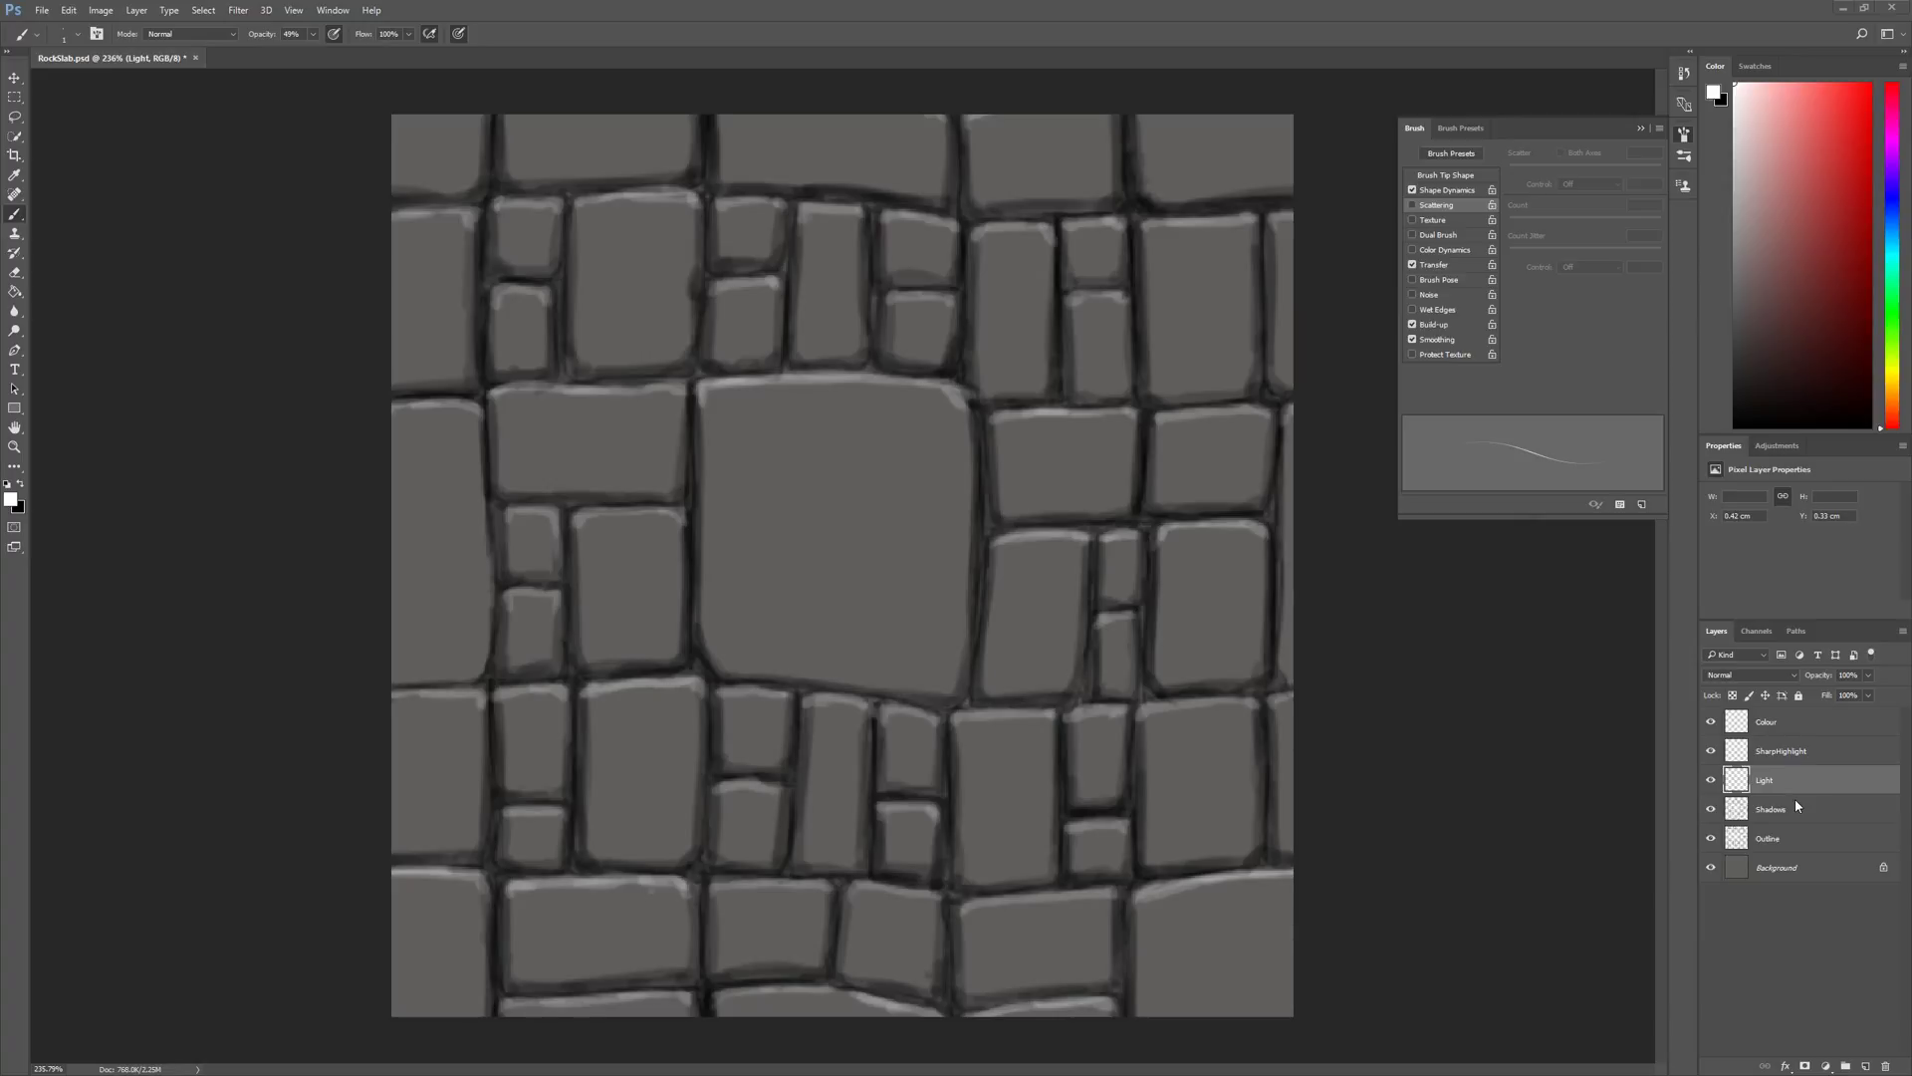
- Add two new empty layers above Light and name the first one DMGLowLights
{"action": "left_click", "coordinate": [1866, 1068]}
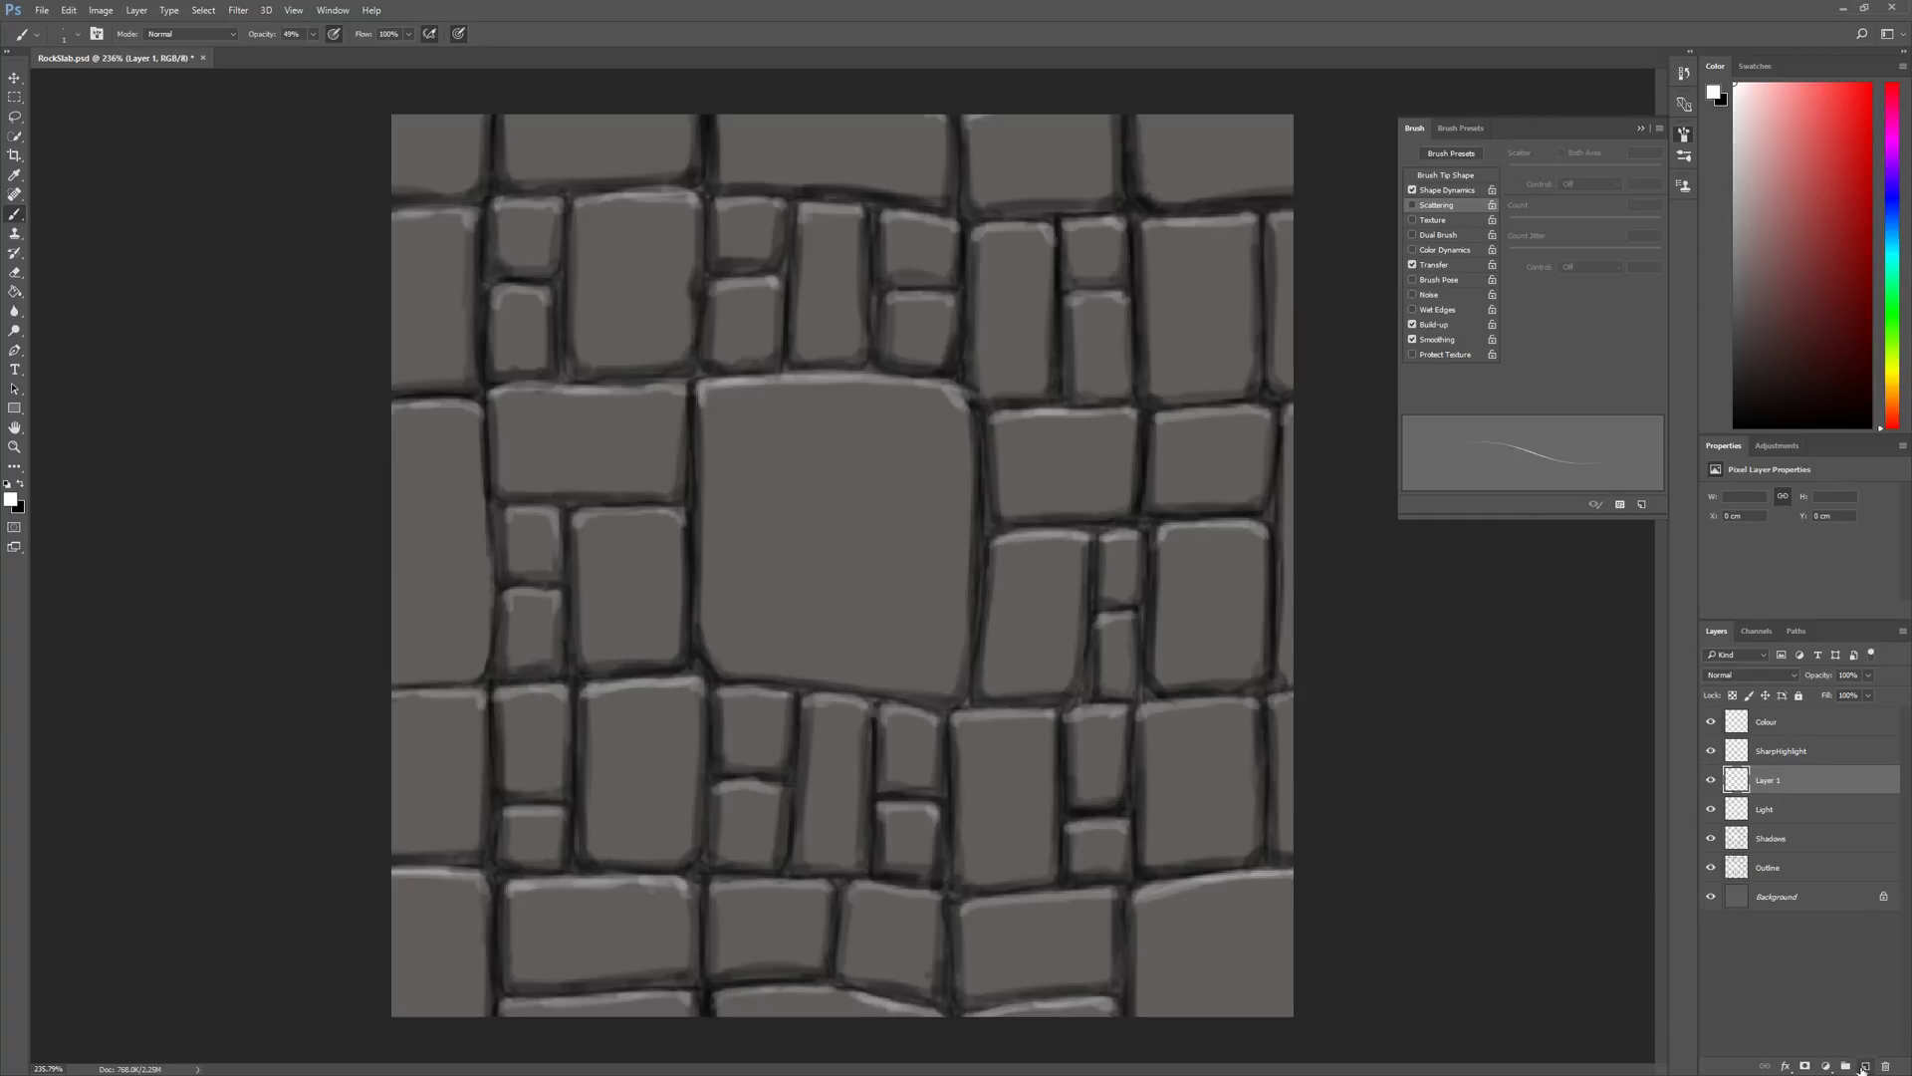
{"action": "left_click", "coordinate": [1865, 1068]}
{"action": "double_click", "coordinate": [1775, 809]}
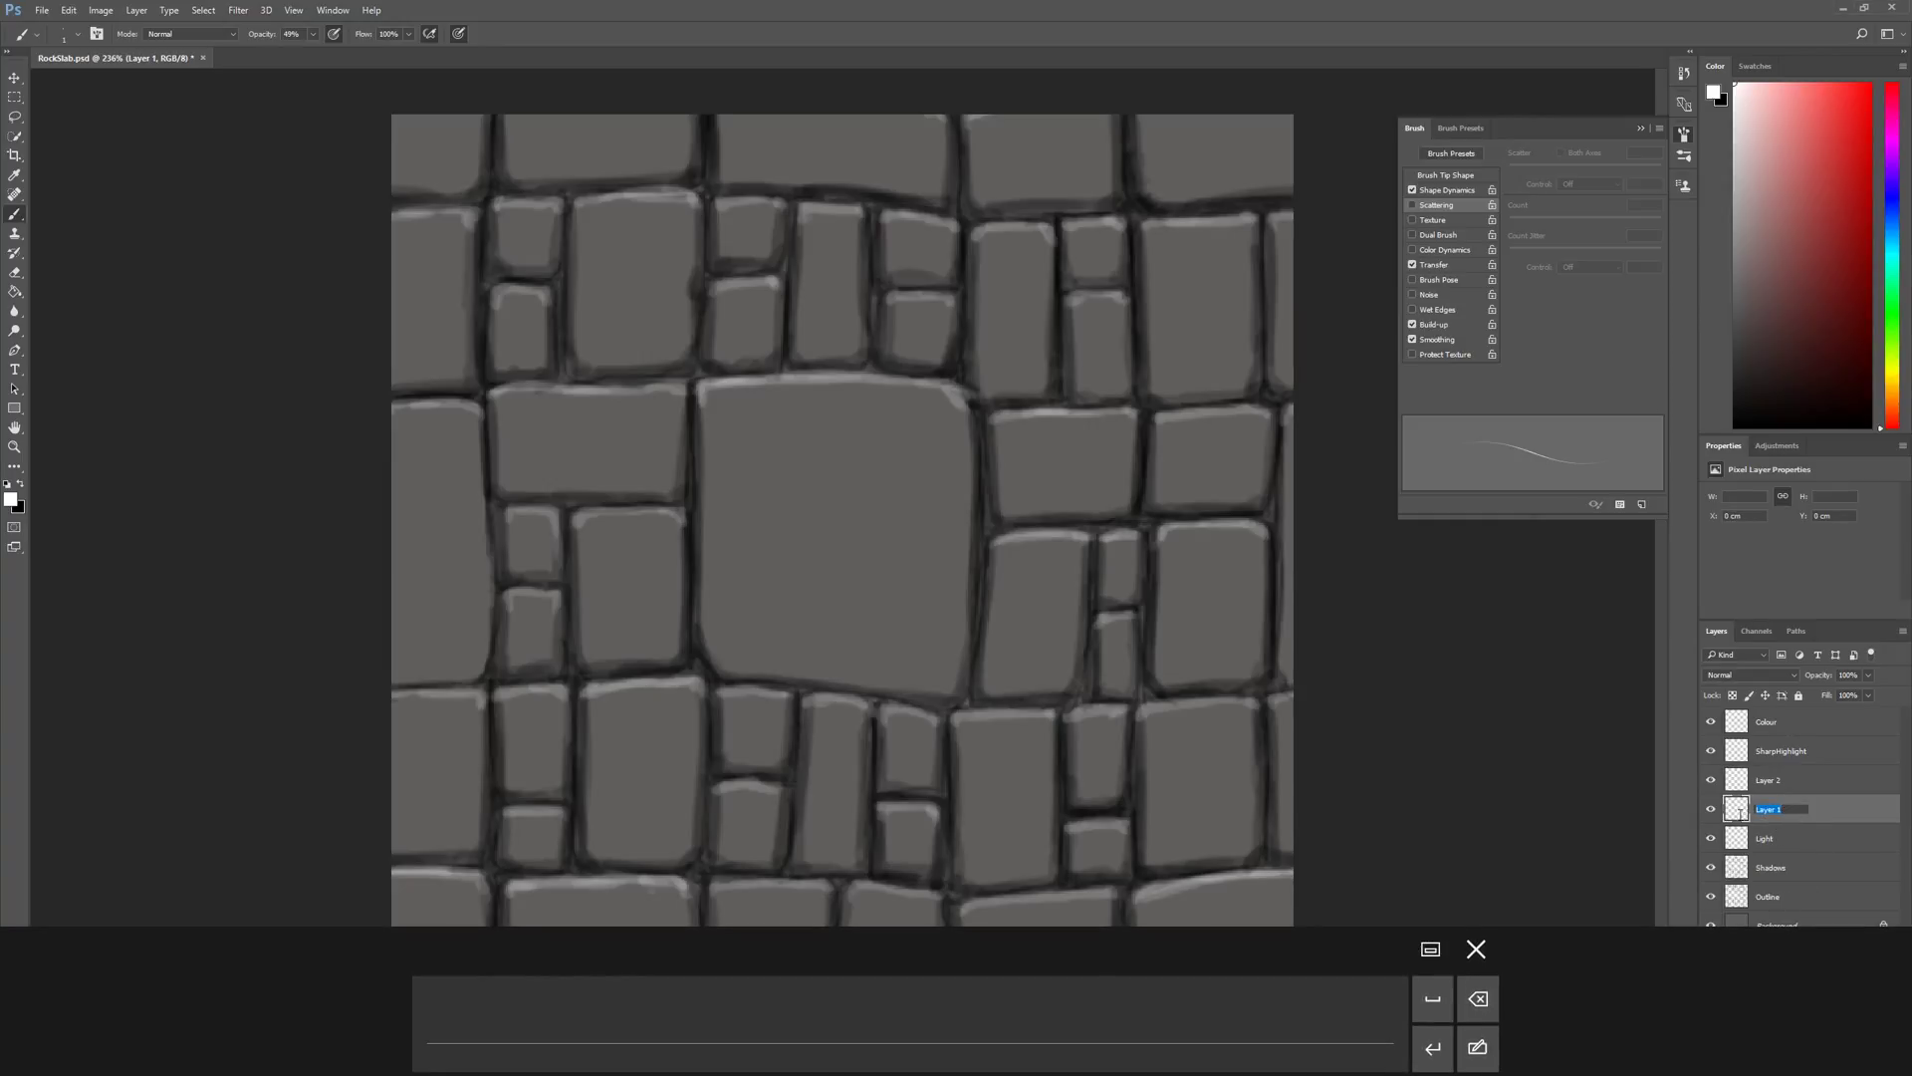
{"action": "type", "text": "DMGLowLights"}
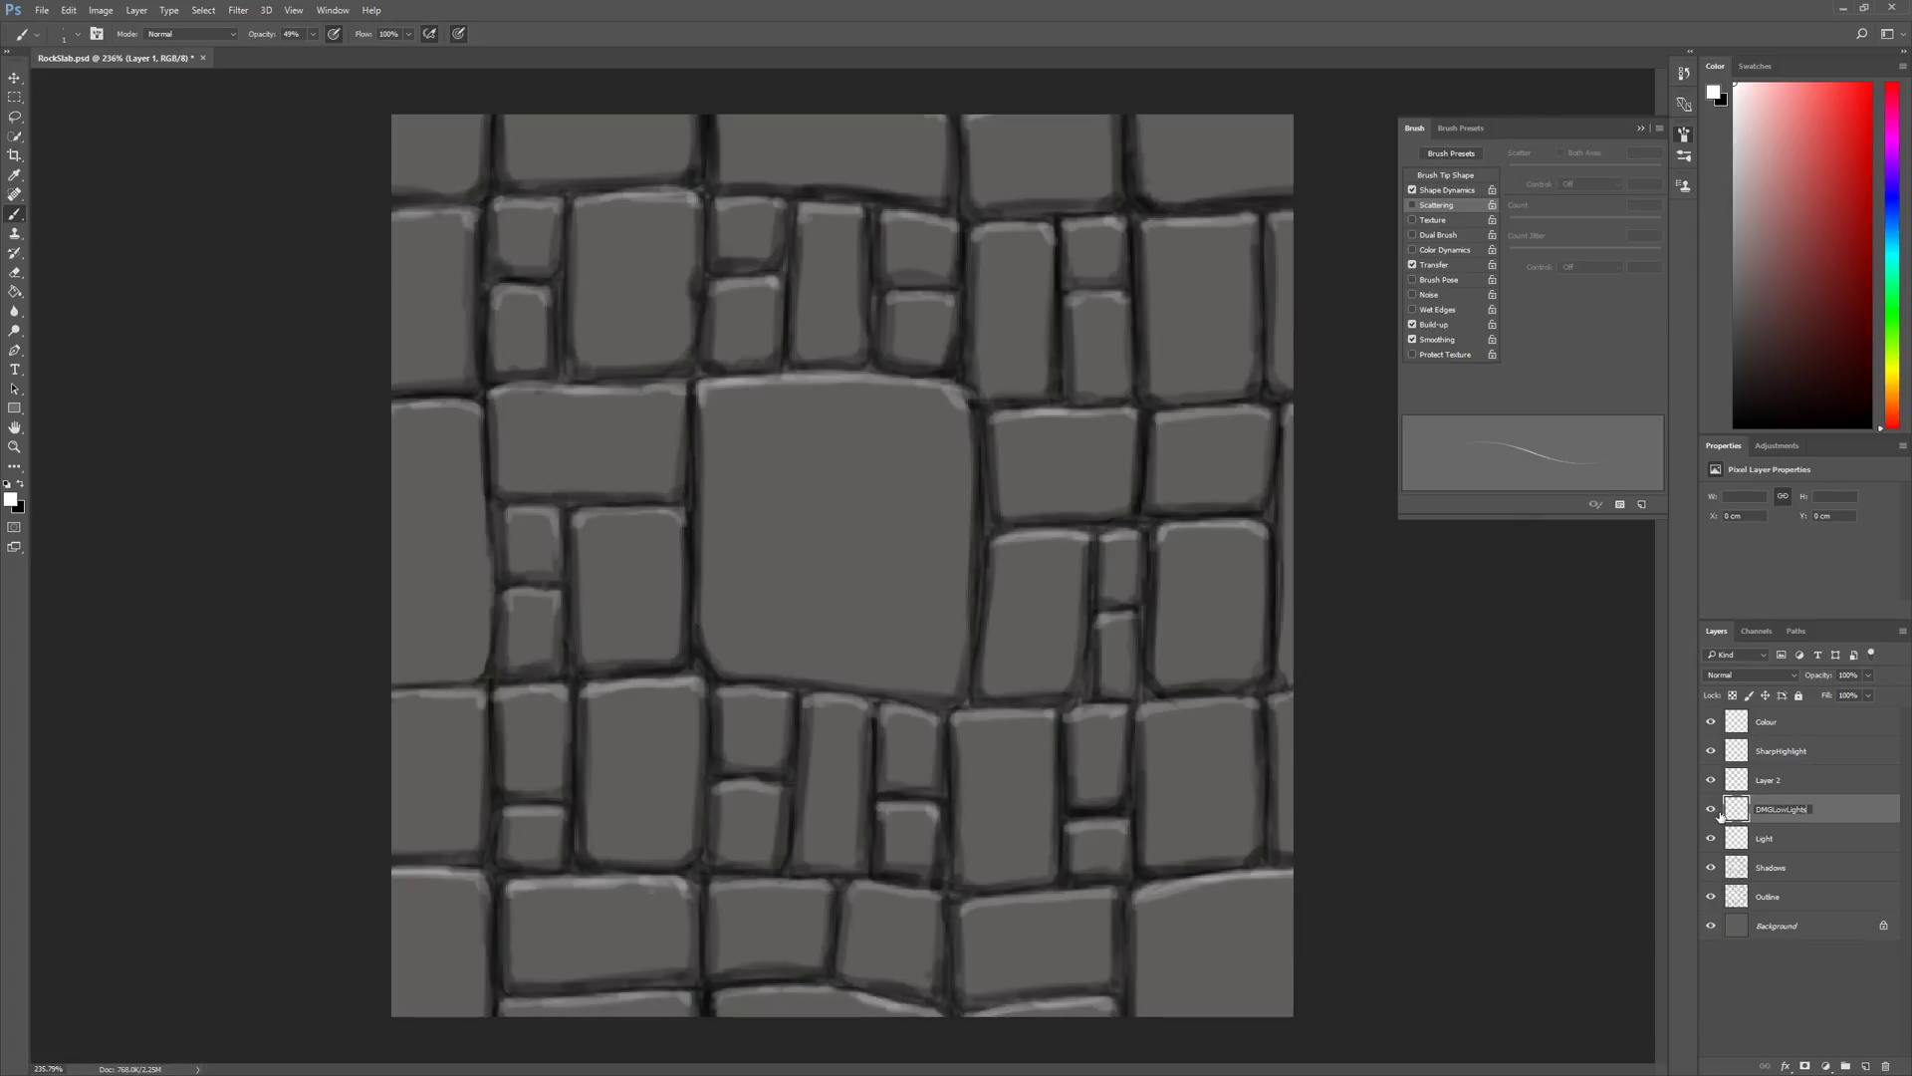
{"action": "key", "text": "Return"}
- Rename the second layer DMGHL and shorten DMGLowLights to DMGLL
{"action": "double_click", "coordinate": [1767, 779]}
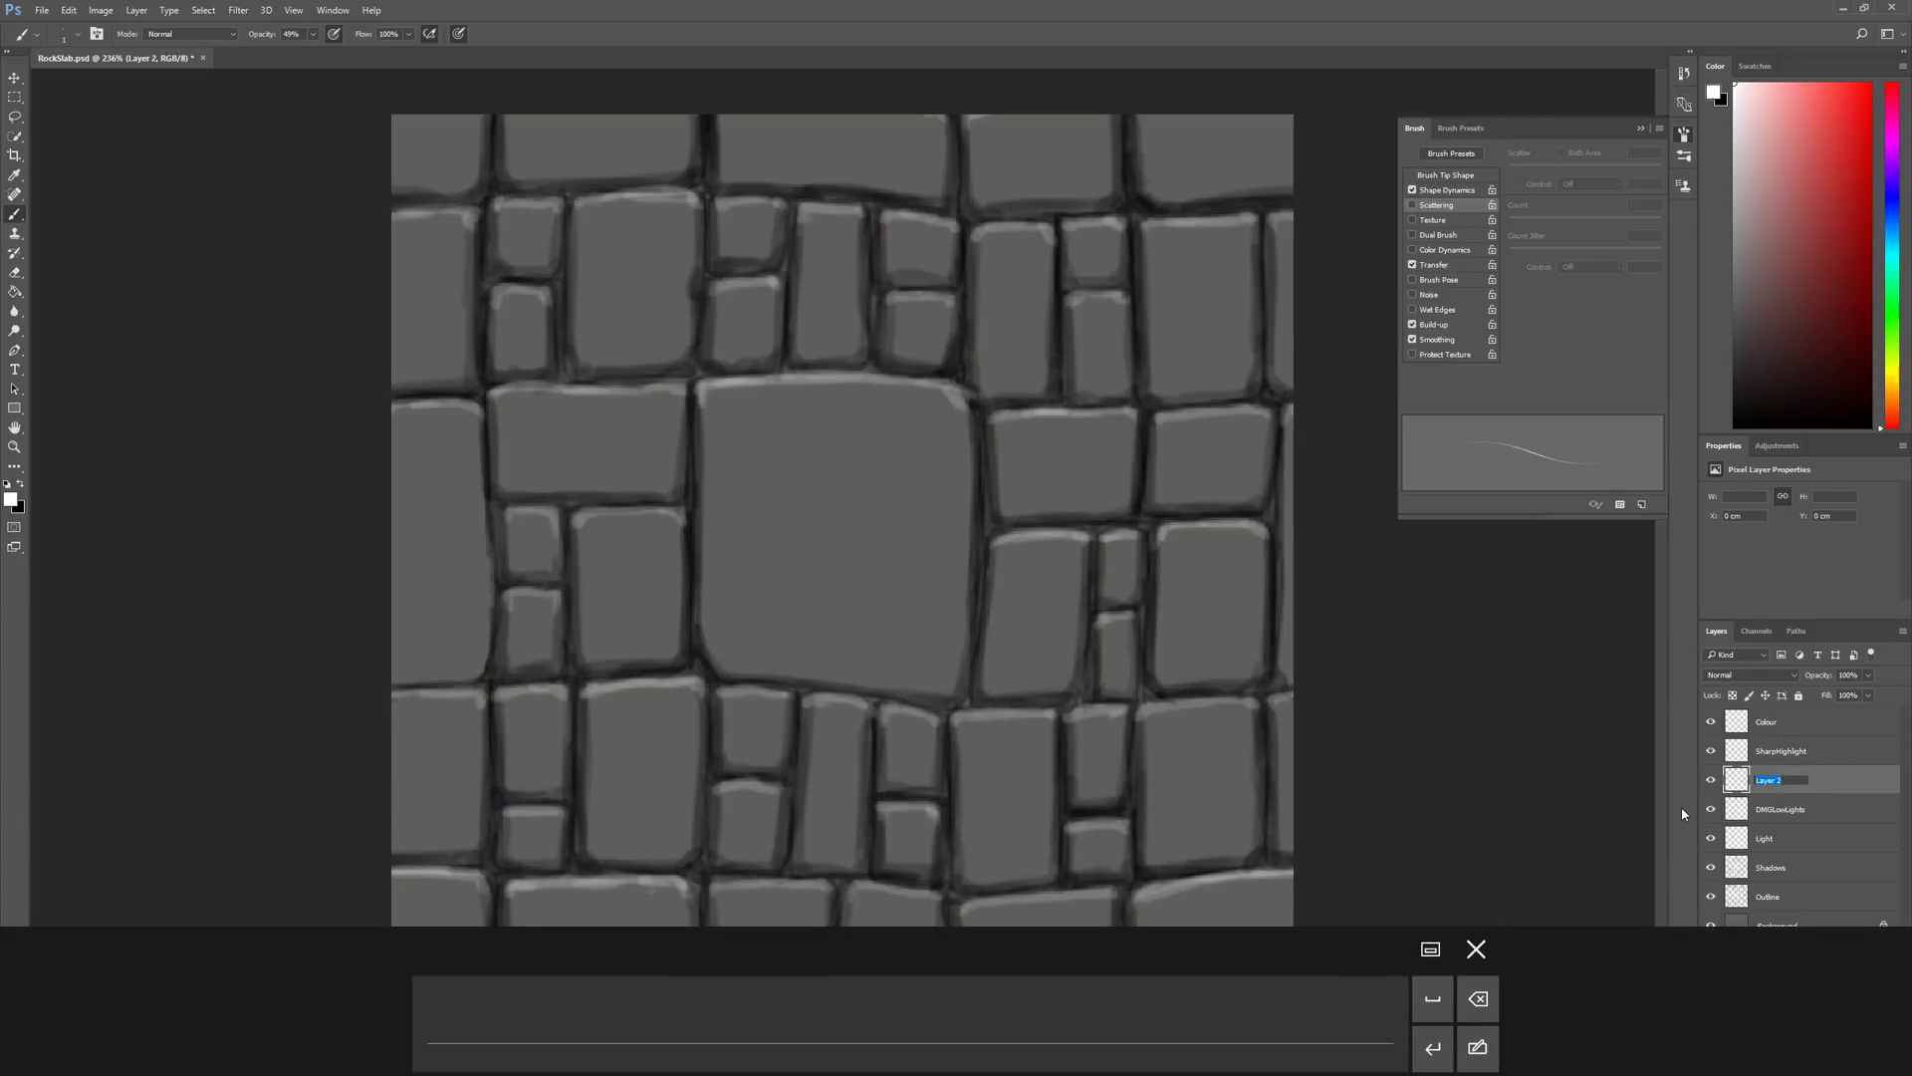
{"action": "type", "text": "DMGHi"}
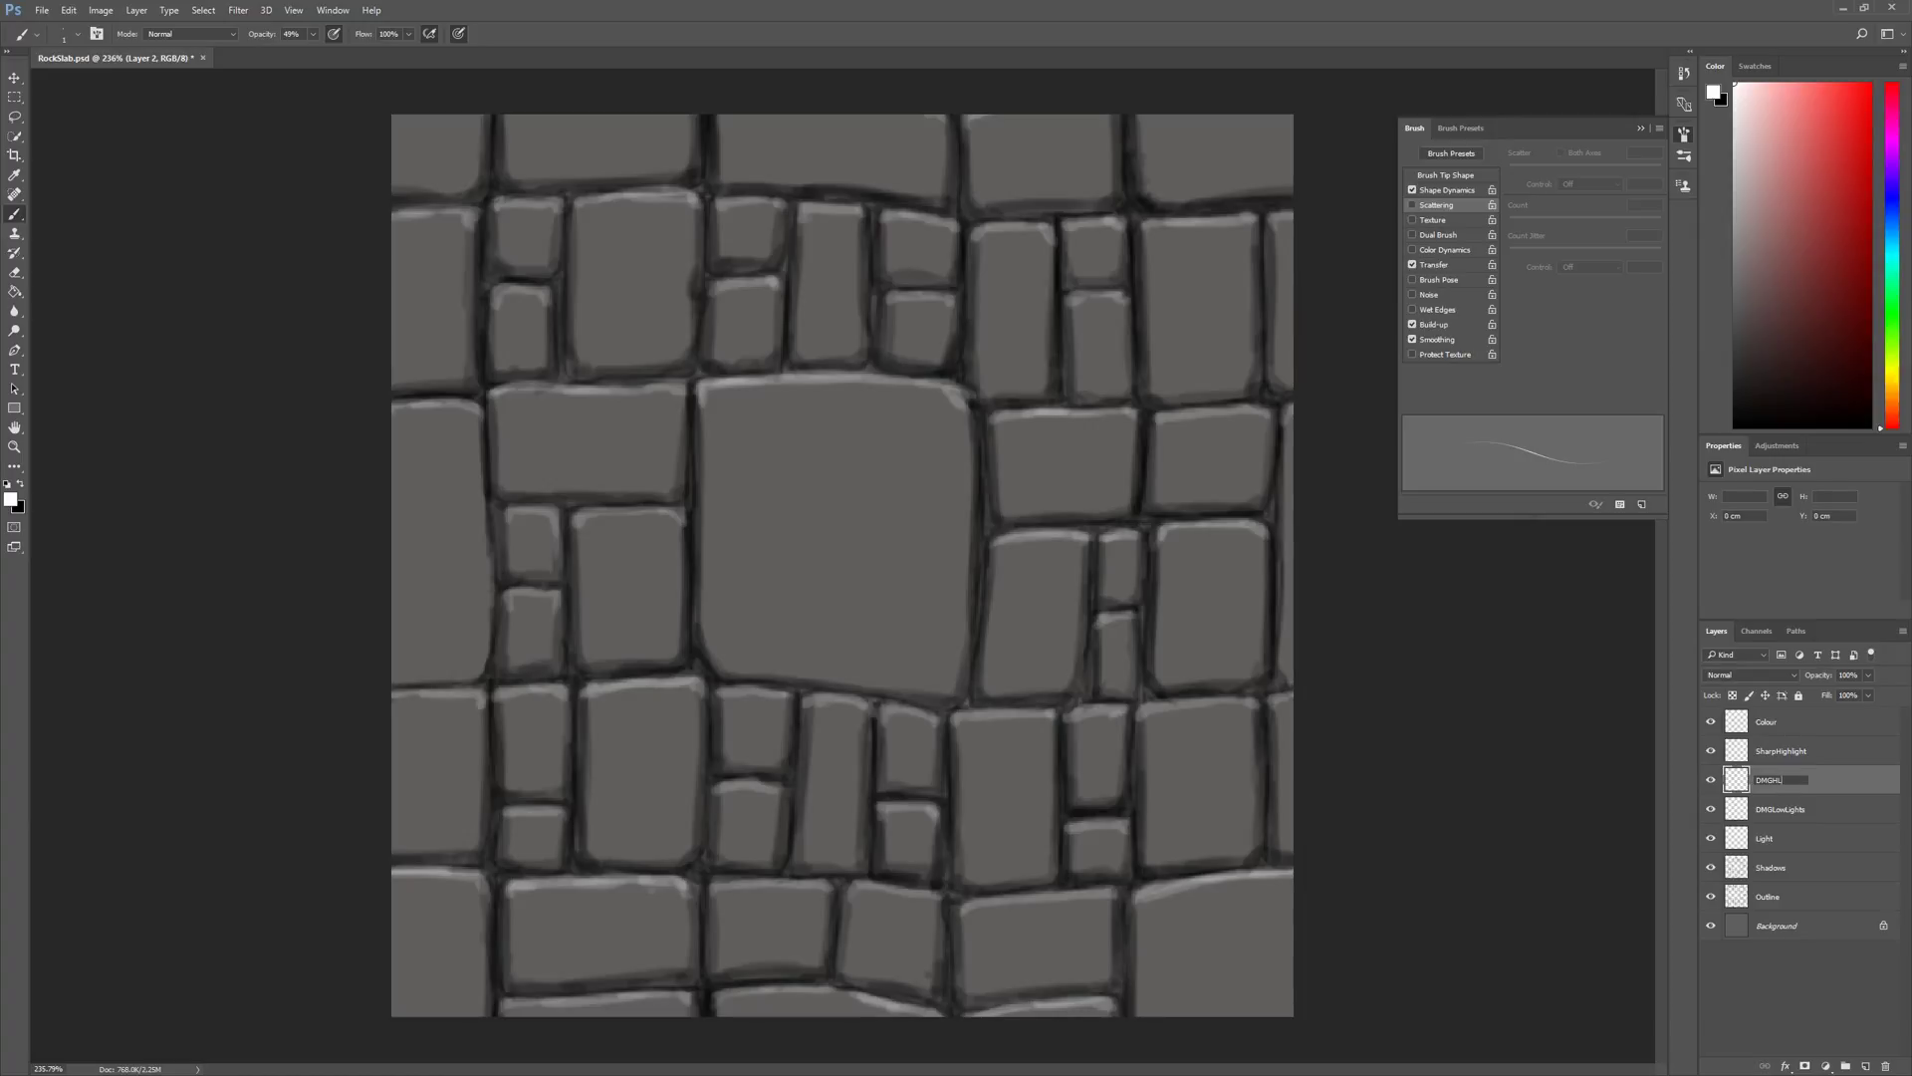
{"action": "key", "text": "Return"}
{"action": "double_click", "coordinate": [1792, 810]}
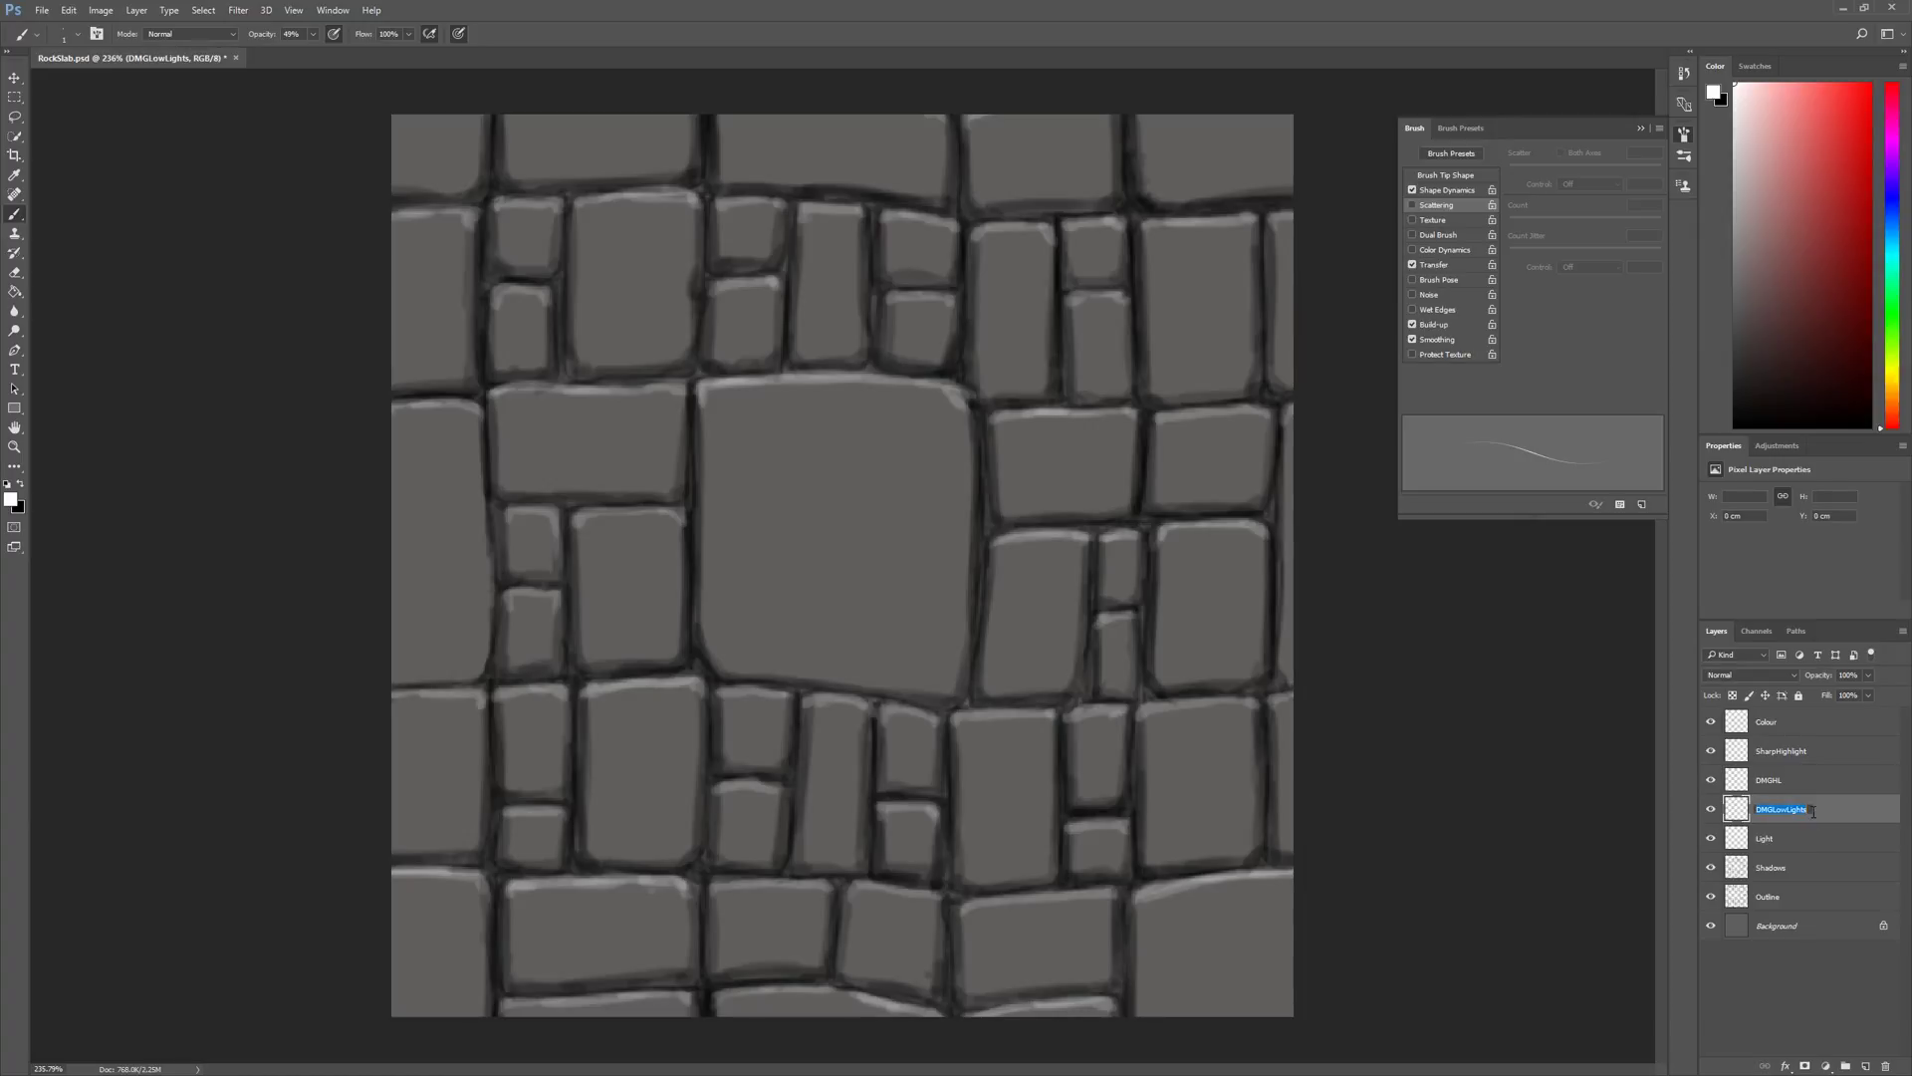
{"action": "left_click_drag", "start_coordinate": [1811, 810], "coordinate": [1775, 808]}
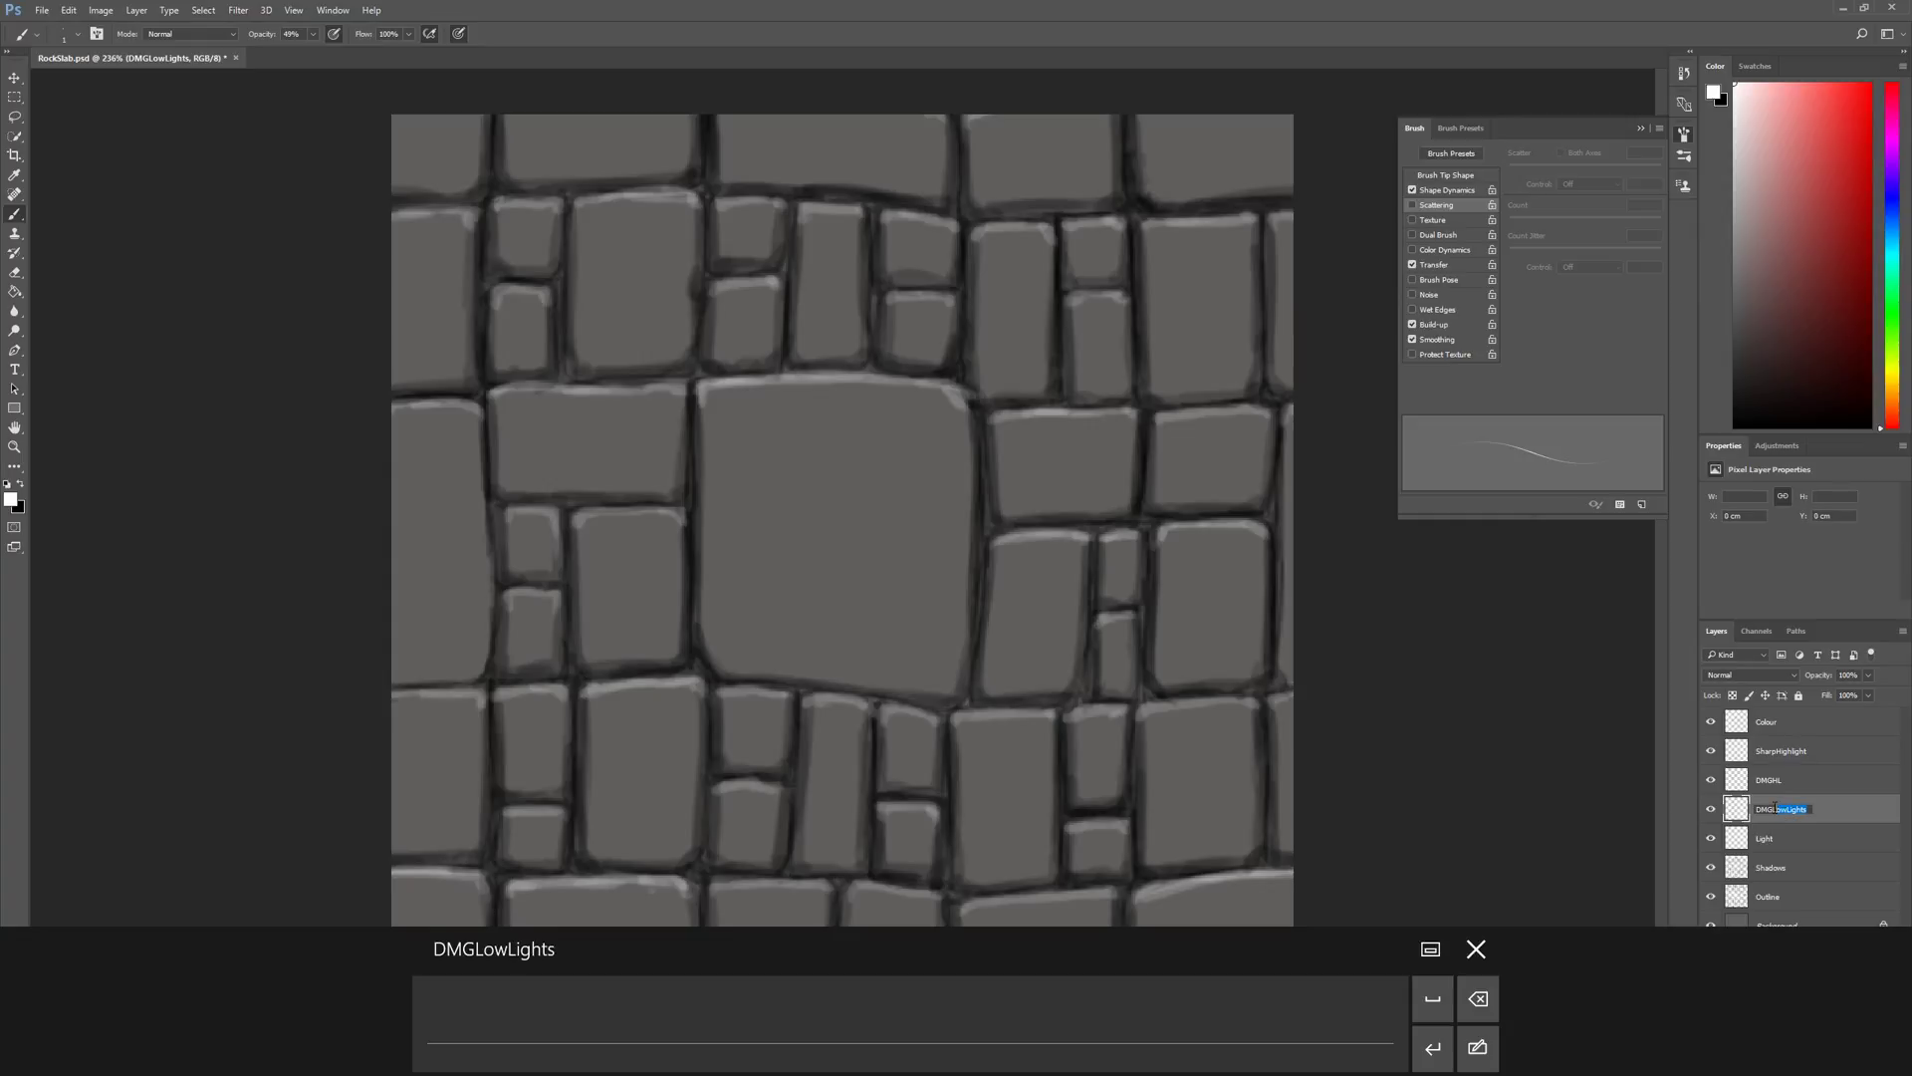
{"action": "type", "text": "LL"}
{"action": "key", "text": "Return"}
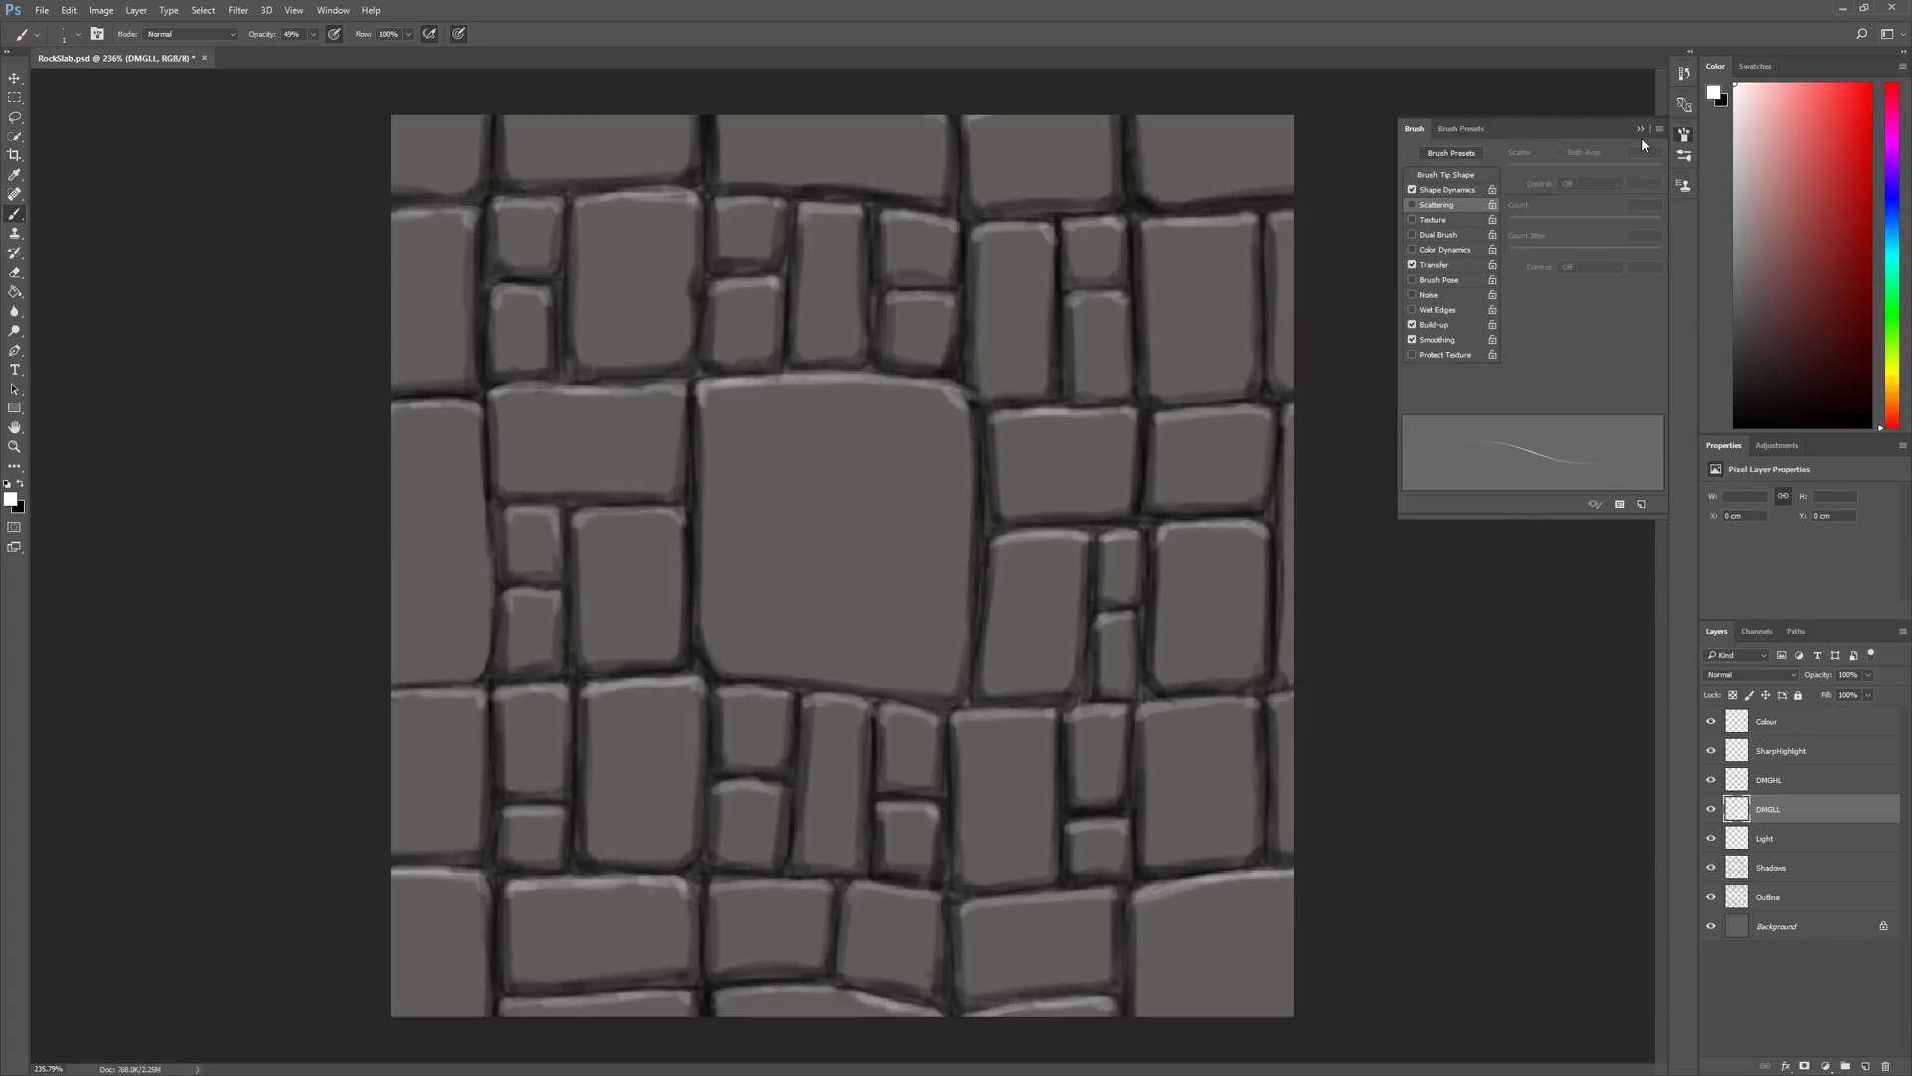
{"action": "left_click", "coordinate": [1684, 134]}
{"action": "left_click", "coordinate": [1684, 134]}
{"action": "left_click", "coordinate": [1684, 134]}
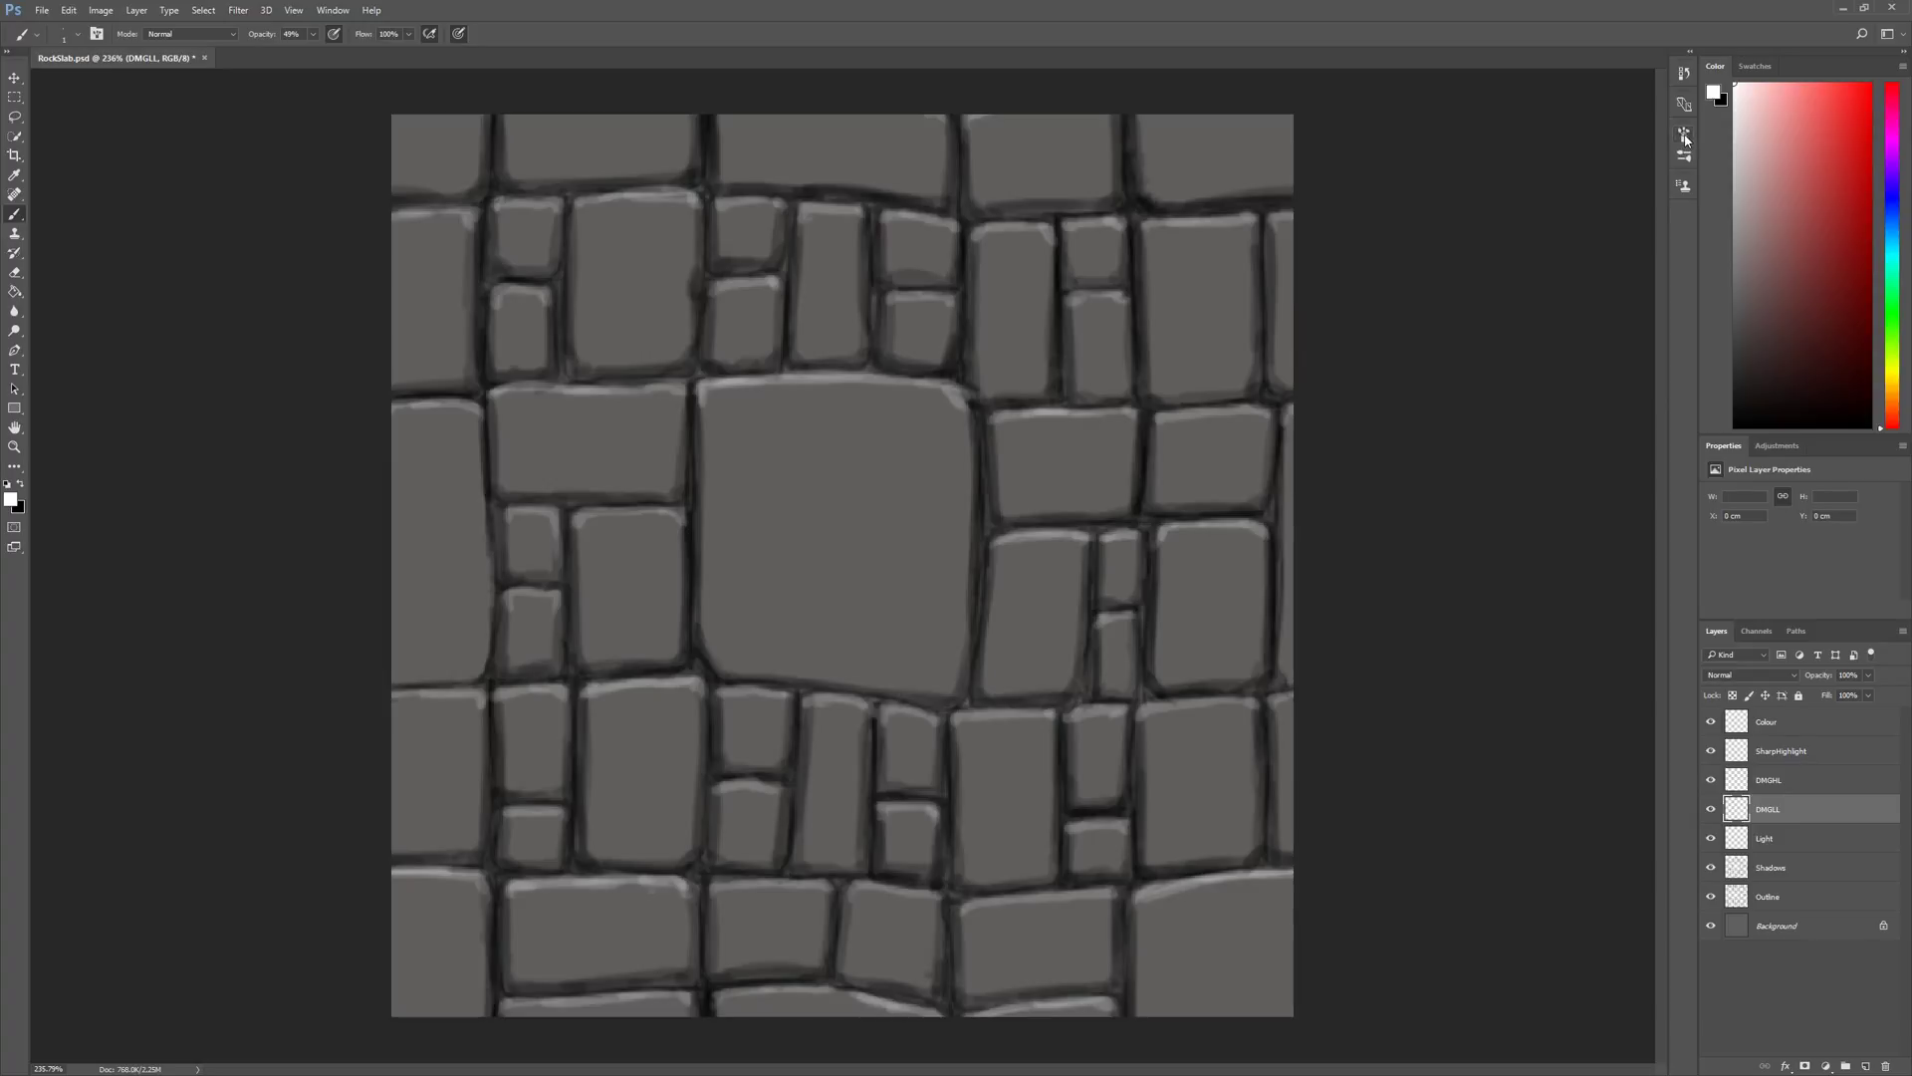
{"action": "left_click", "coordinate": [1684, 136]}
{"action": "left_click", "coordinate": [1684, 136]}
{"action": "left_click", "coordinate": [1684, 137]}
{"action": "left_click", "coordinate": [1684, 137]}
{"action": "left_click", "coordinate": [1683, 137]}
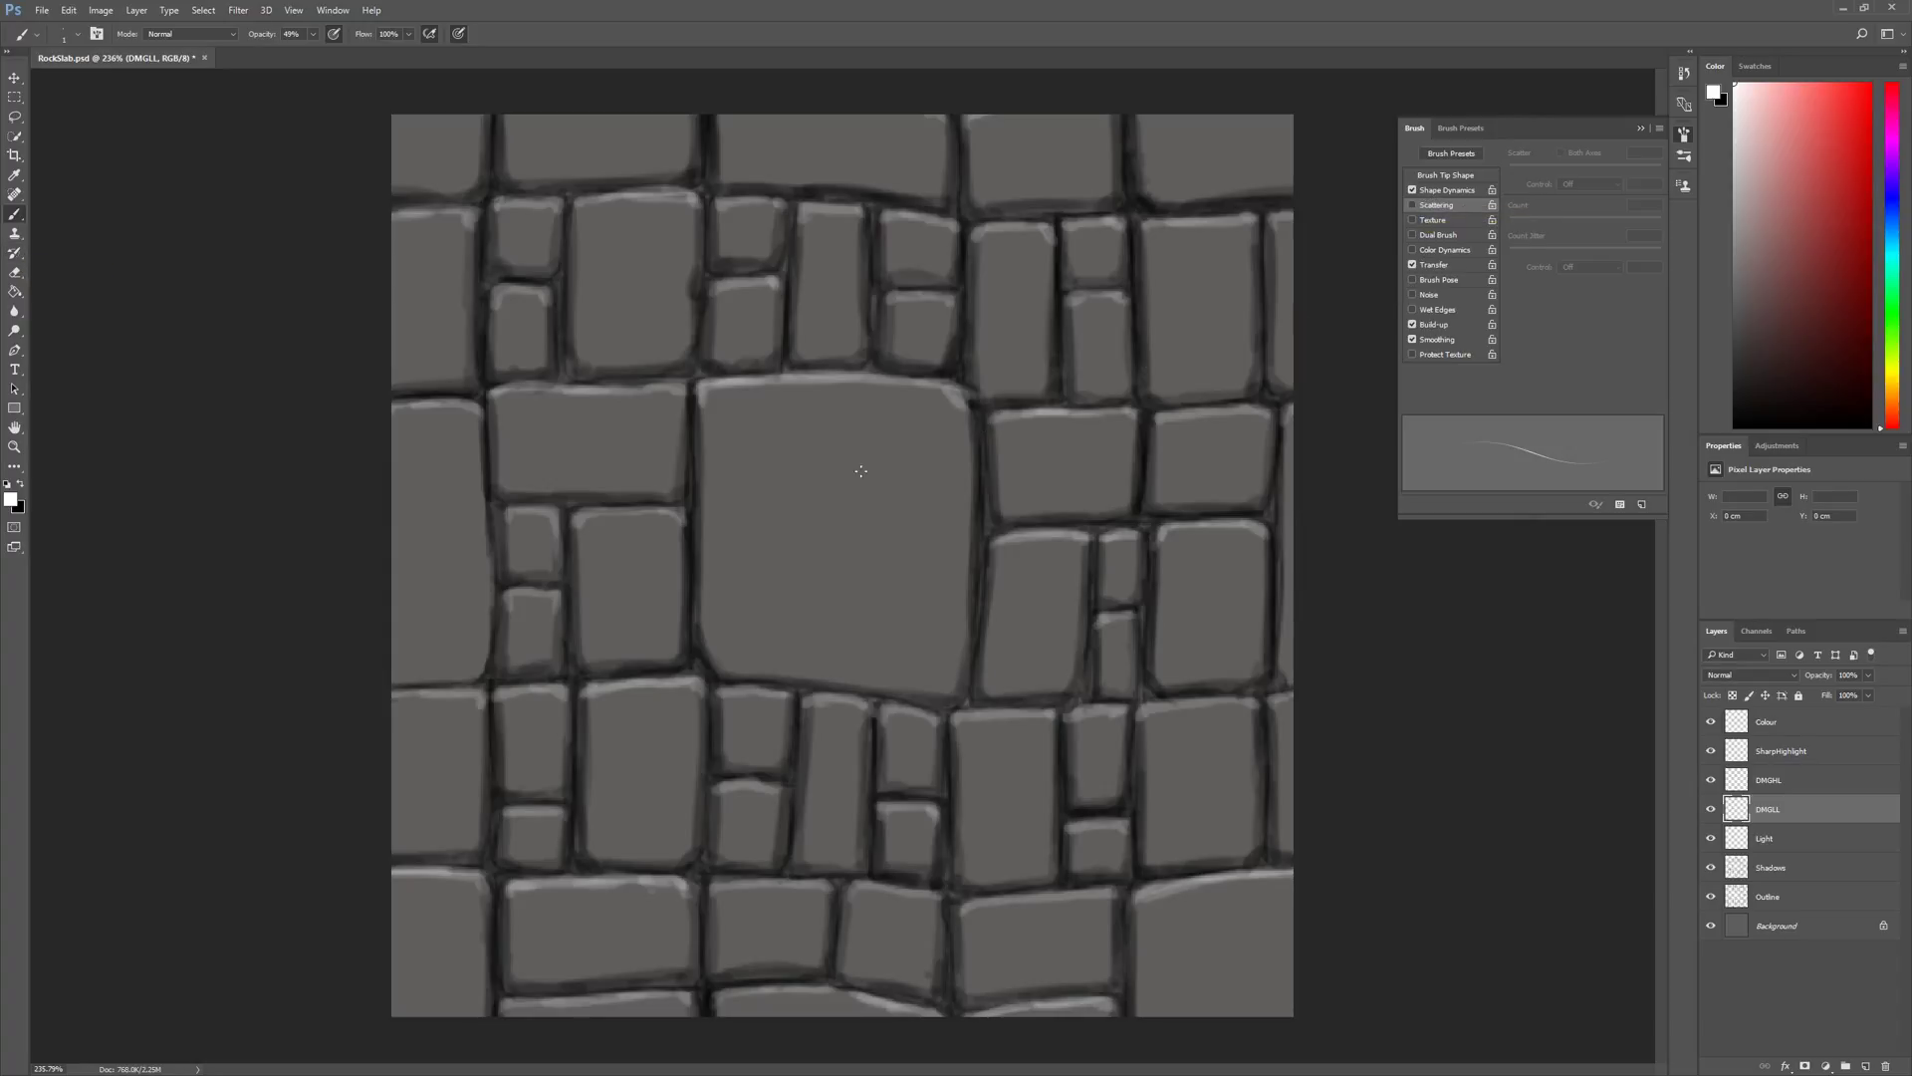
- Enlarge the brush tip from 1 px with the Size slider in the brush picker
{"action": "left_click", "coordinate": [75, 36]}
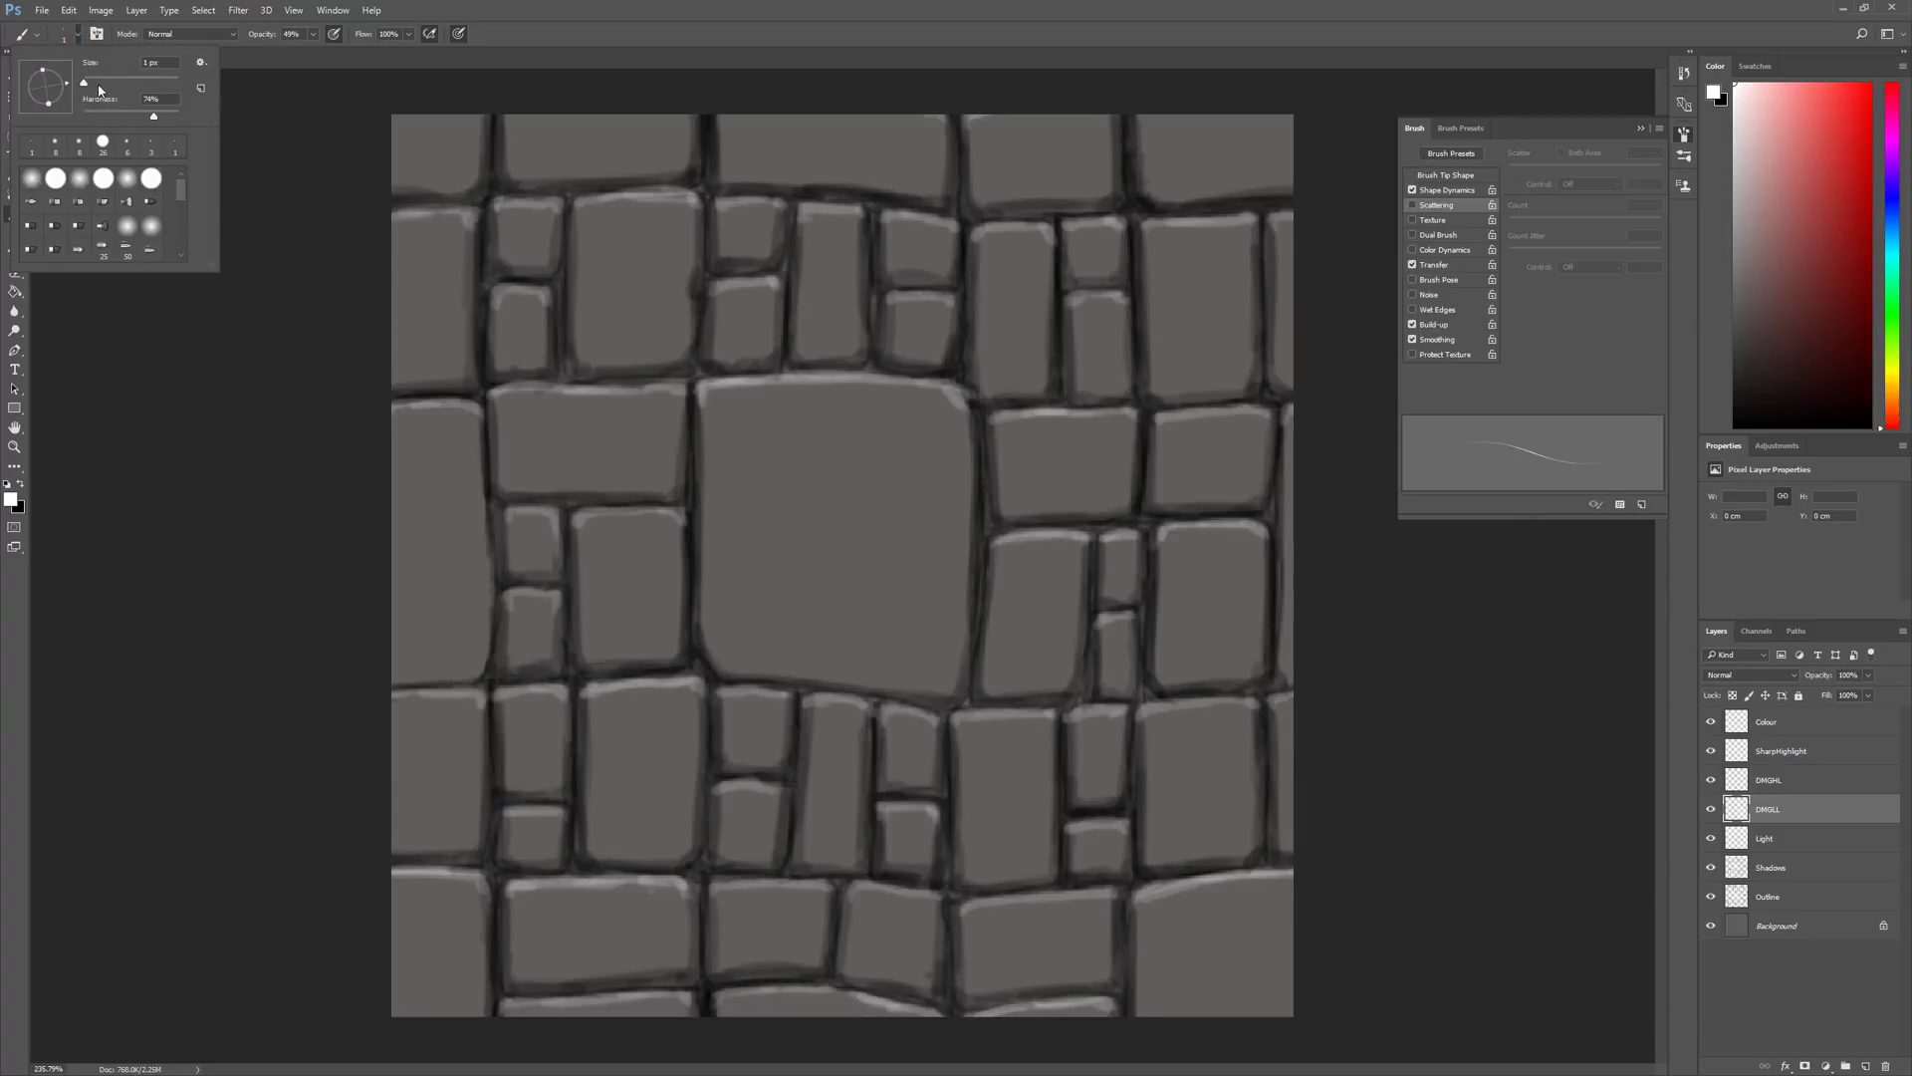
{"action": "left_click_drag", "start_coordinate": [96, 86], "coordinate": [88, 87]}
- Enable Scattering on the brush and set Scatter to about 29%, trying a Count of 2
{"action": "left_click", "coordinate": [1413, 210]}
{"action": "left_click", "coordinate": [1413, 208]}
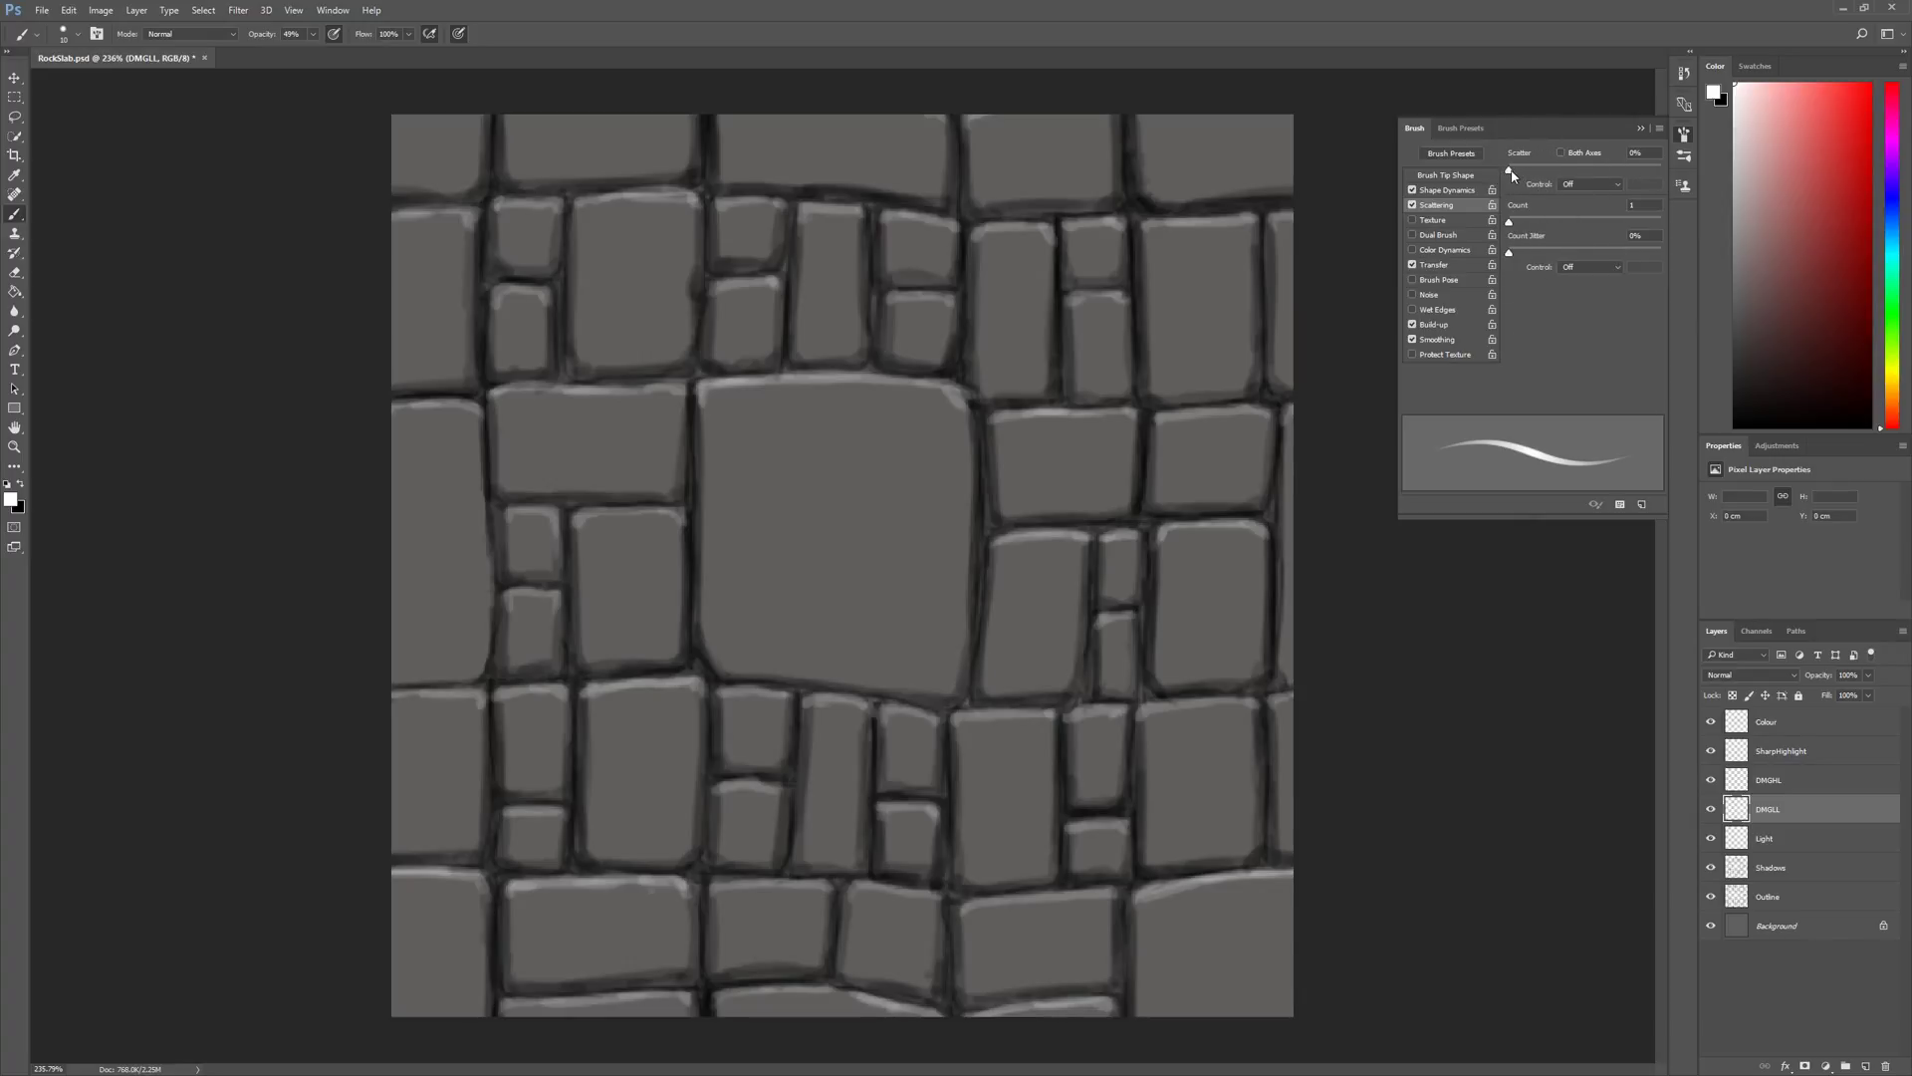
{"action": "mouse_move", "coordinate": [1510, 170]}
{"action": "left_mouse_down"}
{"action": "mouse_move", "coordinate": [1591, 169]}
{"action": "mouse_move", "coordinate": [1513, 170]}
{"action": "left_mouse_up"}
{"action": "left_click_drag", "start_coordinate": [1510, 223], "coordinate": [1579, 225]}
- Retune the Scattering sliders, settling on Count 1 and Scatter about 34%
{"action": "mouse_move", "coordinate": [1512, 169]}
{"action": "left_mouse_down"}
{"action": "mouse_move", "coordinate": [1607, 170]}
{"action": "mouse_move", "coordinate": [1512, 231]}
{"action": "mouse_move", "coordinate": [1641, 228]}
{"action": "mouse_move", "coordinate": [1538, 225]}
{"action": "left_mouse_up"}
{"action": "mouse_move", "coordinate": [1609, 169]}
{"action": "left_mouse_down"}
{"action": "mouse_move", "coordinate": [1523, 169]}
{"action": "mouse_move", "coordinate": [1518, 229]}
{"action": "mouse_move", "coordinate": [1526, 171]}
{"action": "left_mouse_up"}
{"action": "left_click_drag", "start_coordinate": [1527, 171], "coordinate": [1513, 224]}
{"action": "left_click_drag", "start_coordinate": [1516, 170], "coordinate": [1514, 171]}
- Nudge Scatter up slightly and paint a light highlight stroke on a stone
{"action": "left_click_drag", "start_coordinate": [1515, 172], "coordinate": [1519, 174]}
{"action": "left_click_drag", "start_coordinate": [1071, 660], "coordinate": [1059, 681]}
- Undo the highlight, paint black shading on the stone's lower-right corner, and set Scatter to 39%
{"action": "key", "text": "ctrl+z"}
{"action": "key", "text": "x"}
{"action": "mouse_move", "coordinate": [1068, 676]}
{"action": "left_mouse_down"}
{"action": "mouse_move", "coordinate": [1080, 636]}
{"action": "mouse_move", "coordinate": [1064, 683]}
{"action": "mouse_move", "coordinate": [1074, 660]}
{"action": "mouse_move", "coordinate": [1021, 699]}
{"action": "mouse_move", "coordinate": [1071, 662]}
{"action": "mouse_move", "coordinate": [1061, 676]}
{"action": "mouse_move", "coordinate": [1083, 608]}
{"action": "mouse_move", "coordinate": [1062, 689]}
{"action": "mouse_move", "coordinate": [1021, 709]}
{"action": "mouse_move", "coordinate": [1060, 693]}
{"action": "left_mouse_up"}
{"action": "left_click_drag", "start_coordinate": [1513, 170], "coordinate": [1518, 175]}
{"action": "left_click", "coordinate": [1684, 134]}
{"action": "left_click", "coordinate": [97, 33]}
{"action": "left_click", "coordinate": [77, 33]}
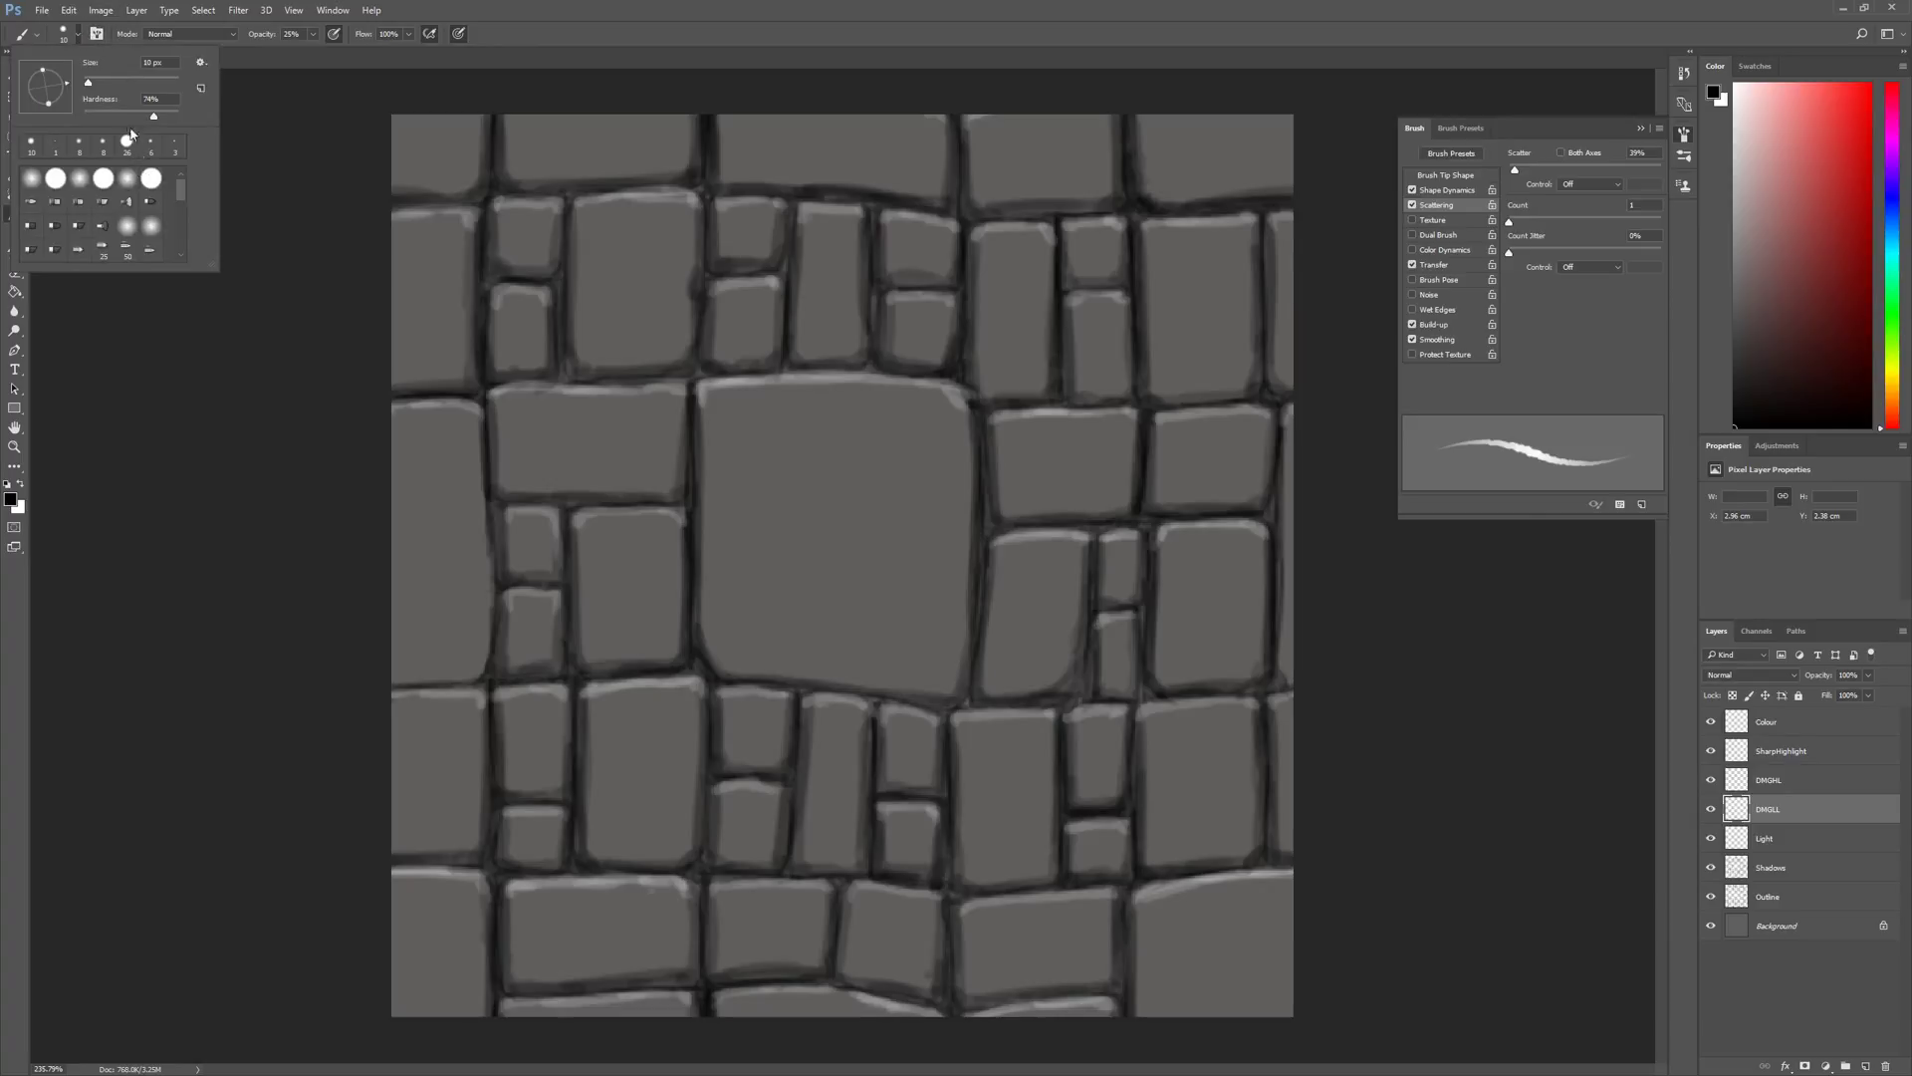
{"action": "key", "text": "Return"}
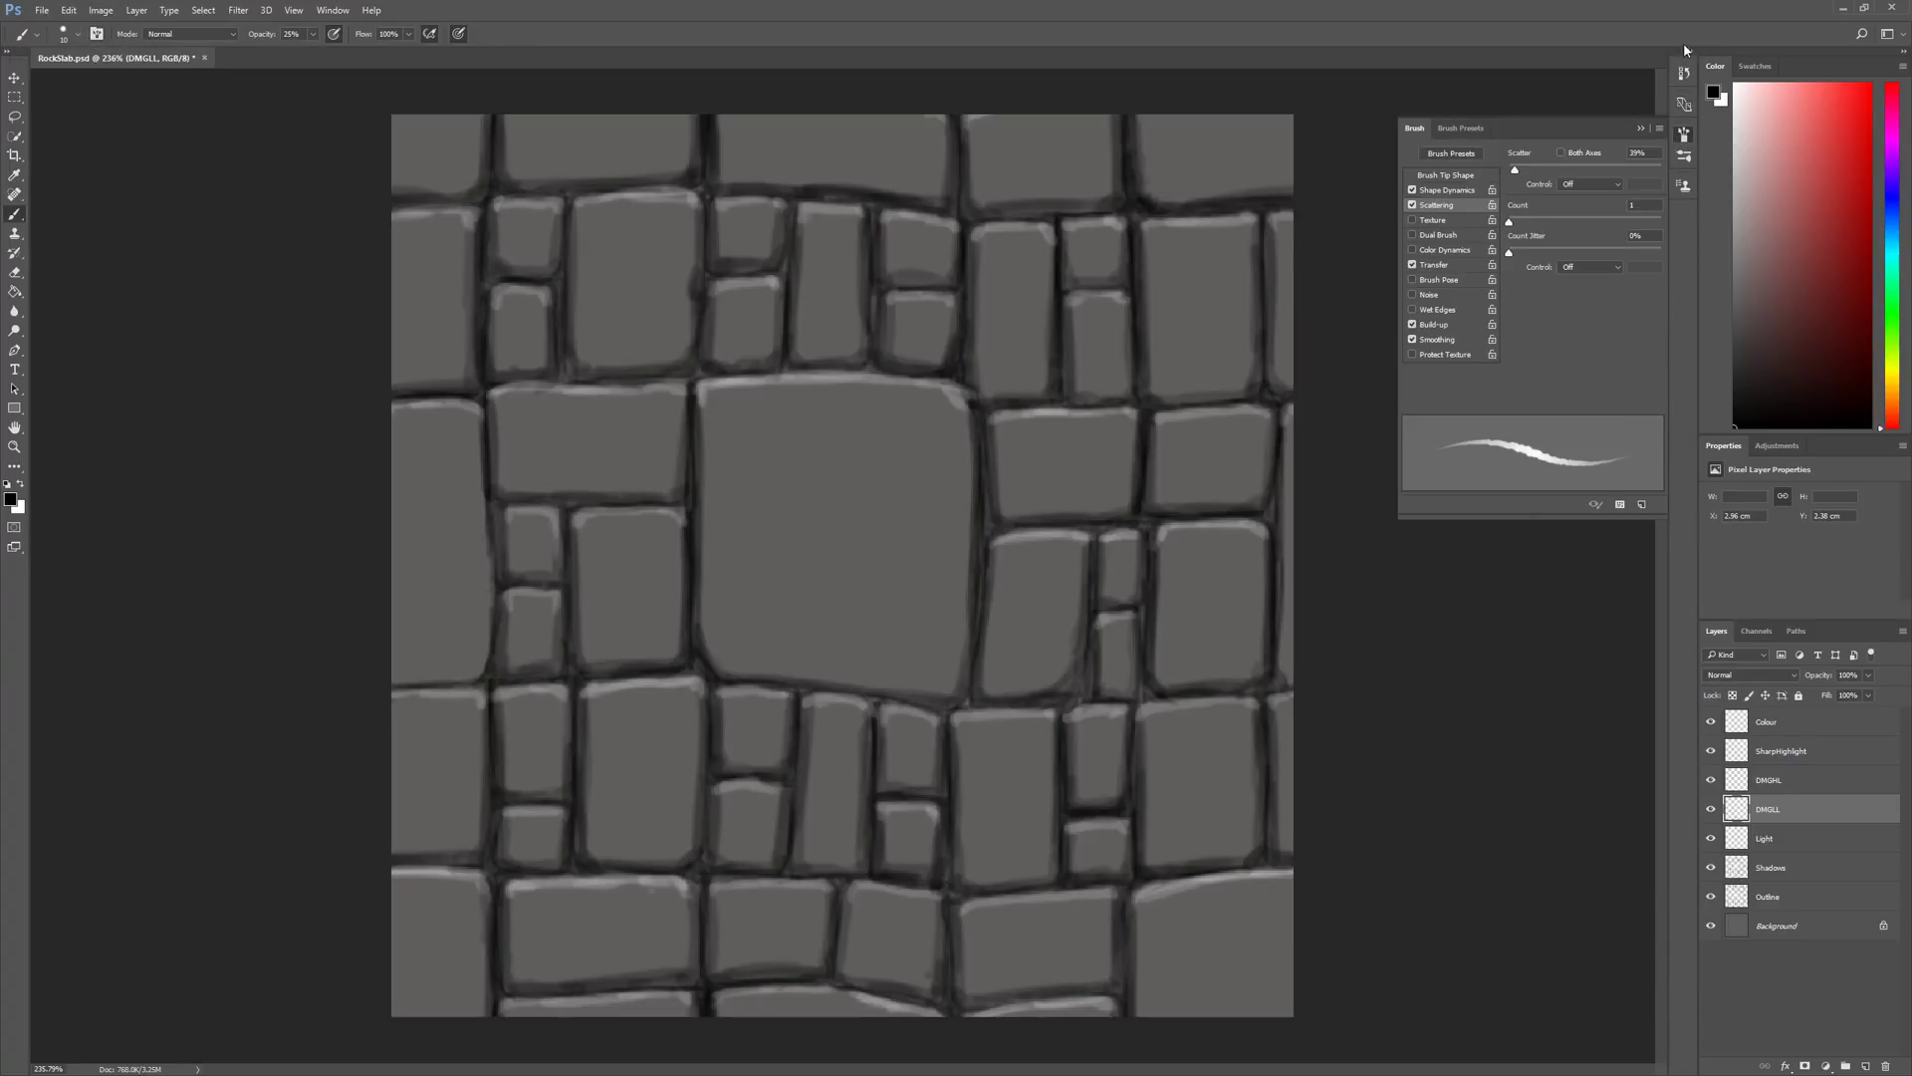
{"action": "left_click", "coordinate": [1679, 133]}
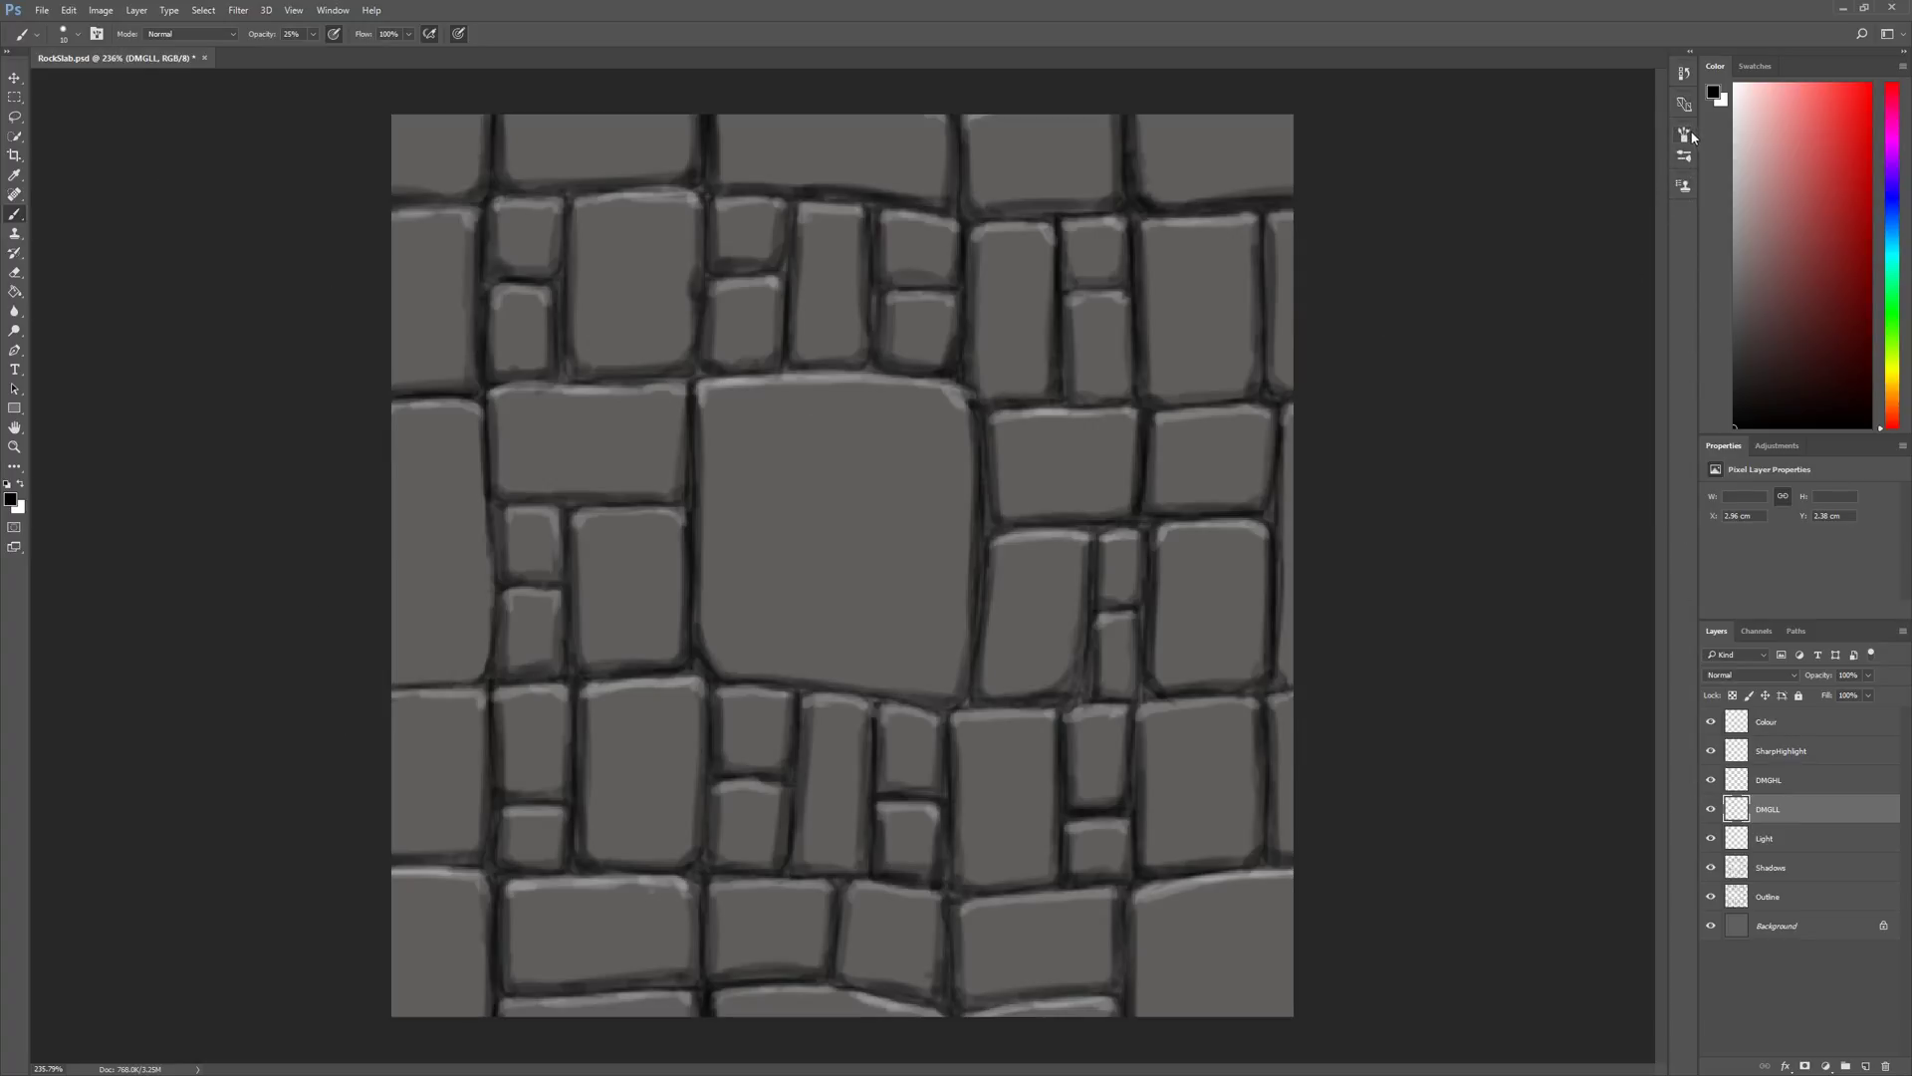
{"action": "left_click", "coordinate": [1683, 135]}
- Test Scatter values around 69% with trial dark strokes, undoing the one on the central stone
{"action": "left_click_drag", "start_coordinate": [1540, 178], "coordinate": [1520, 175]}
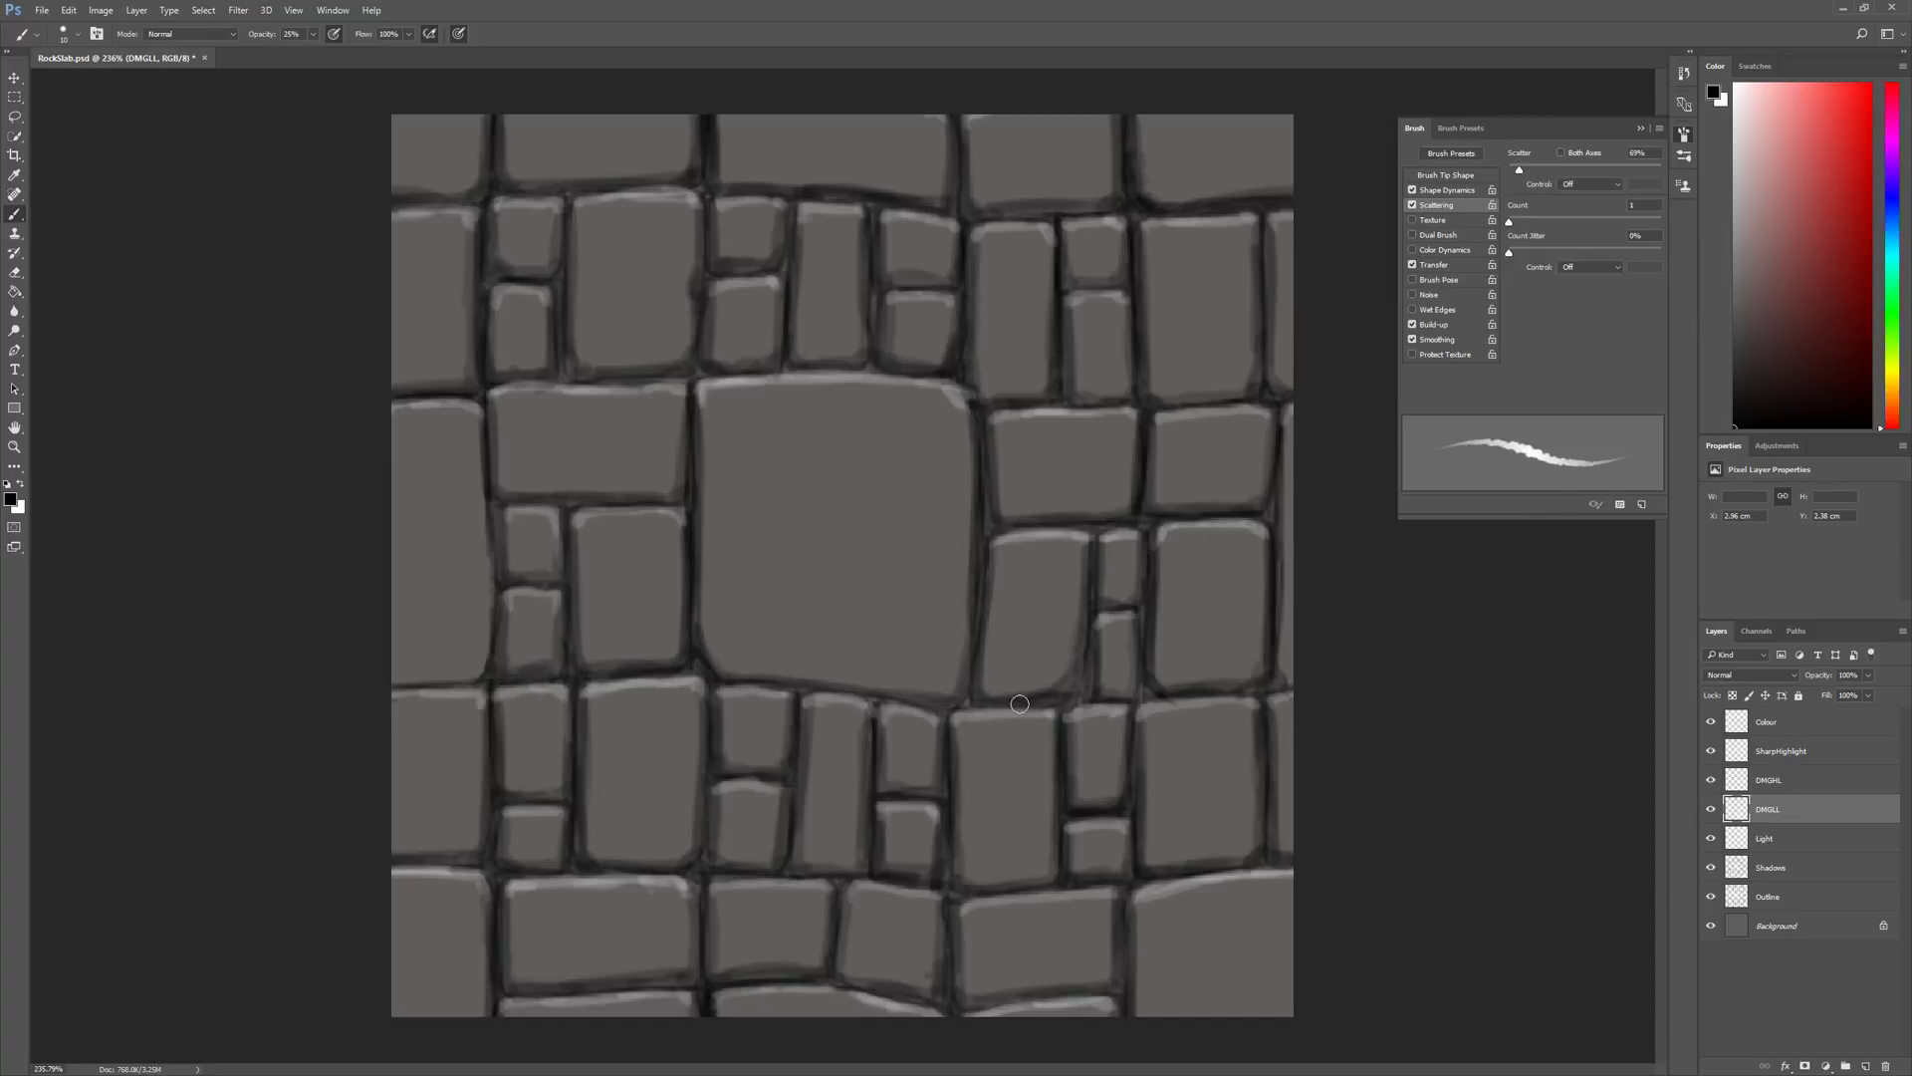
{"action": "mouse_move", "coordinate": [987, 688]}
{"action": "left_mouse_down"}
{"action": "mouse_move", "coordinate": [1061, 630]}
{"action": "mouse_move", "coordinate": [1025, 697]}
{"action": "left_mouse_up"}
{"action": "left_click_drag", "start_coordinate": [1521, 173], "coordinate": [1532, 187]}
{"action": "left_click_drag", "start_coordinate": [888, 464], "coordinate": [824, 574]}
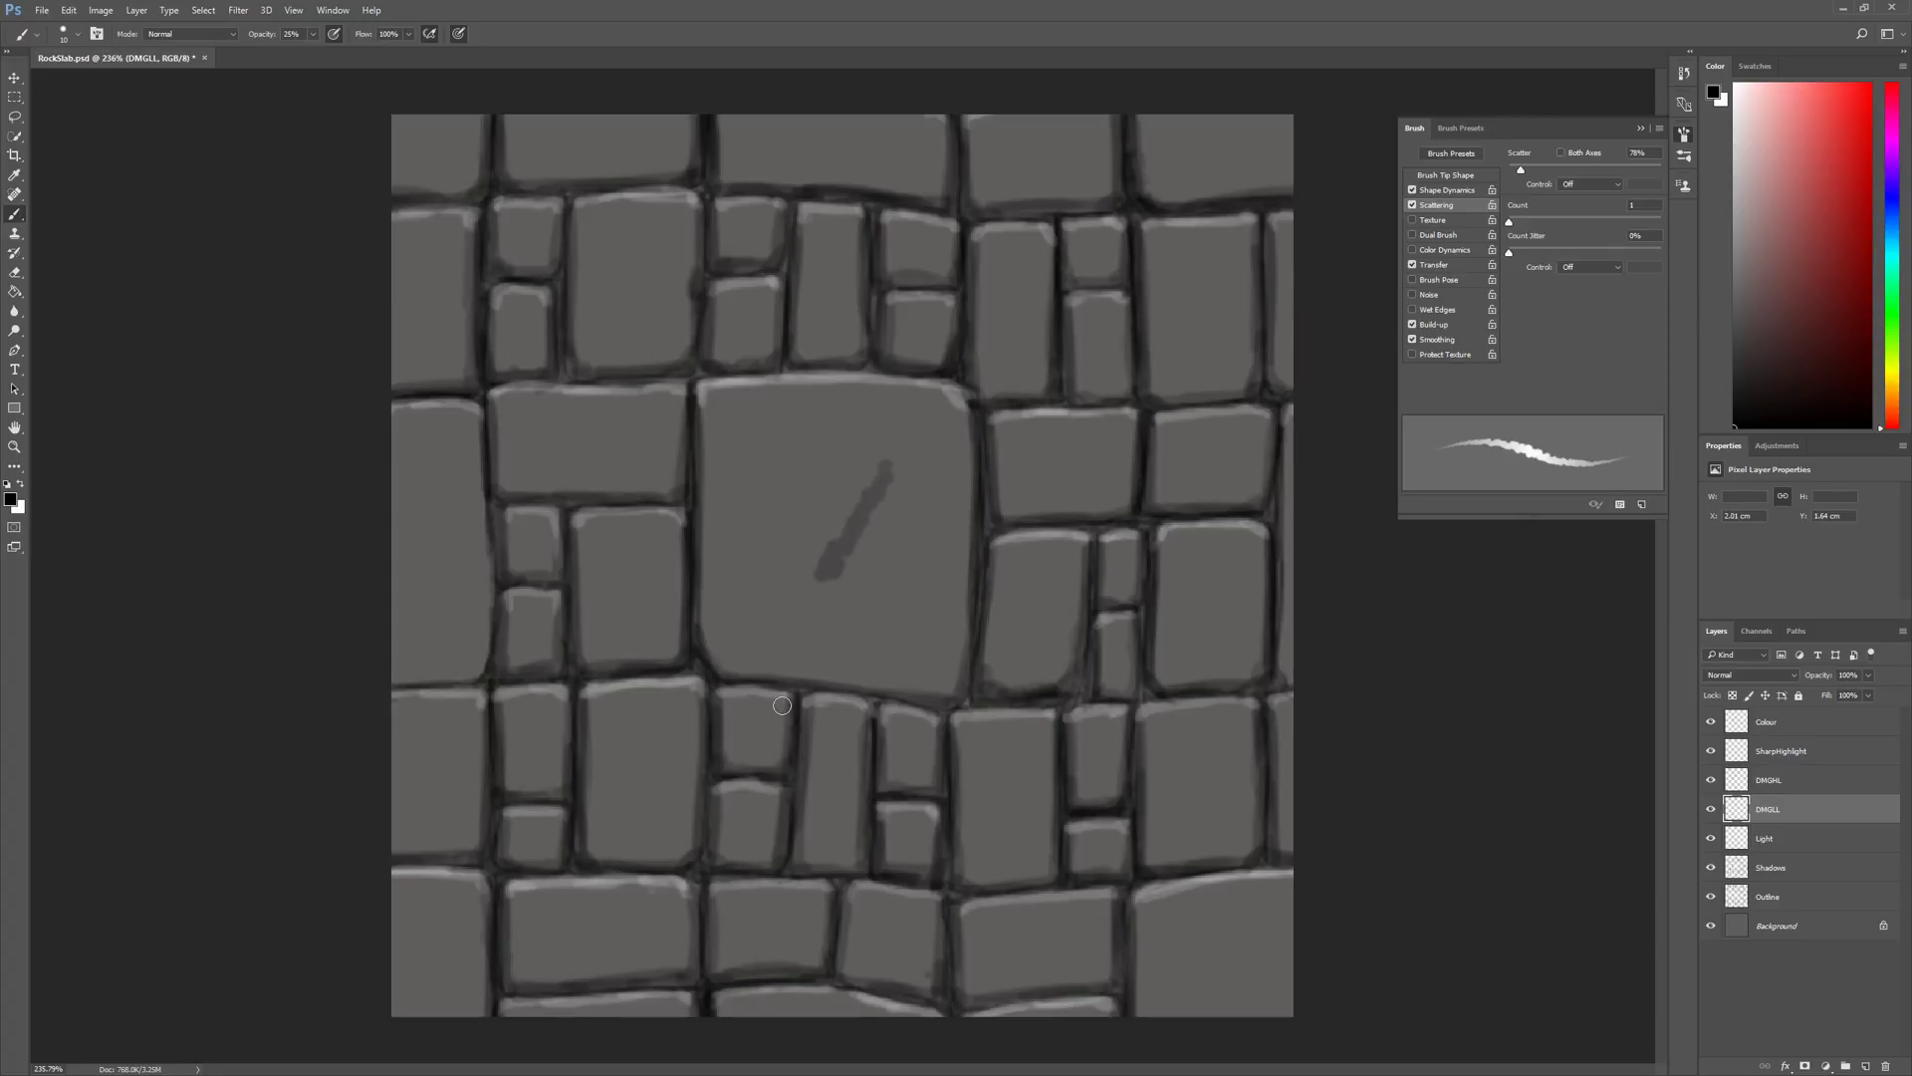
{"action": "key", "text": "ctrl+z"}
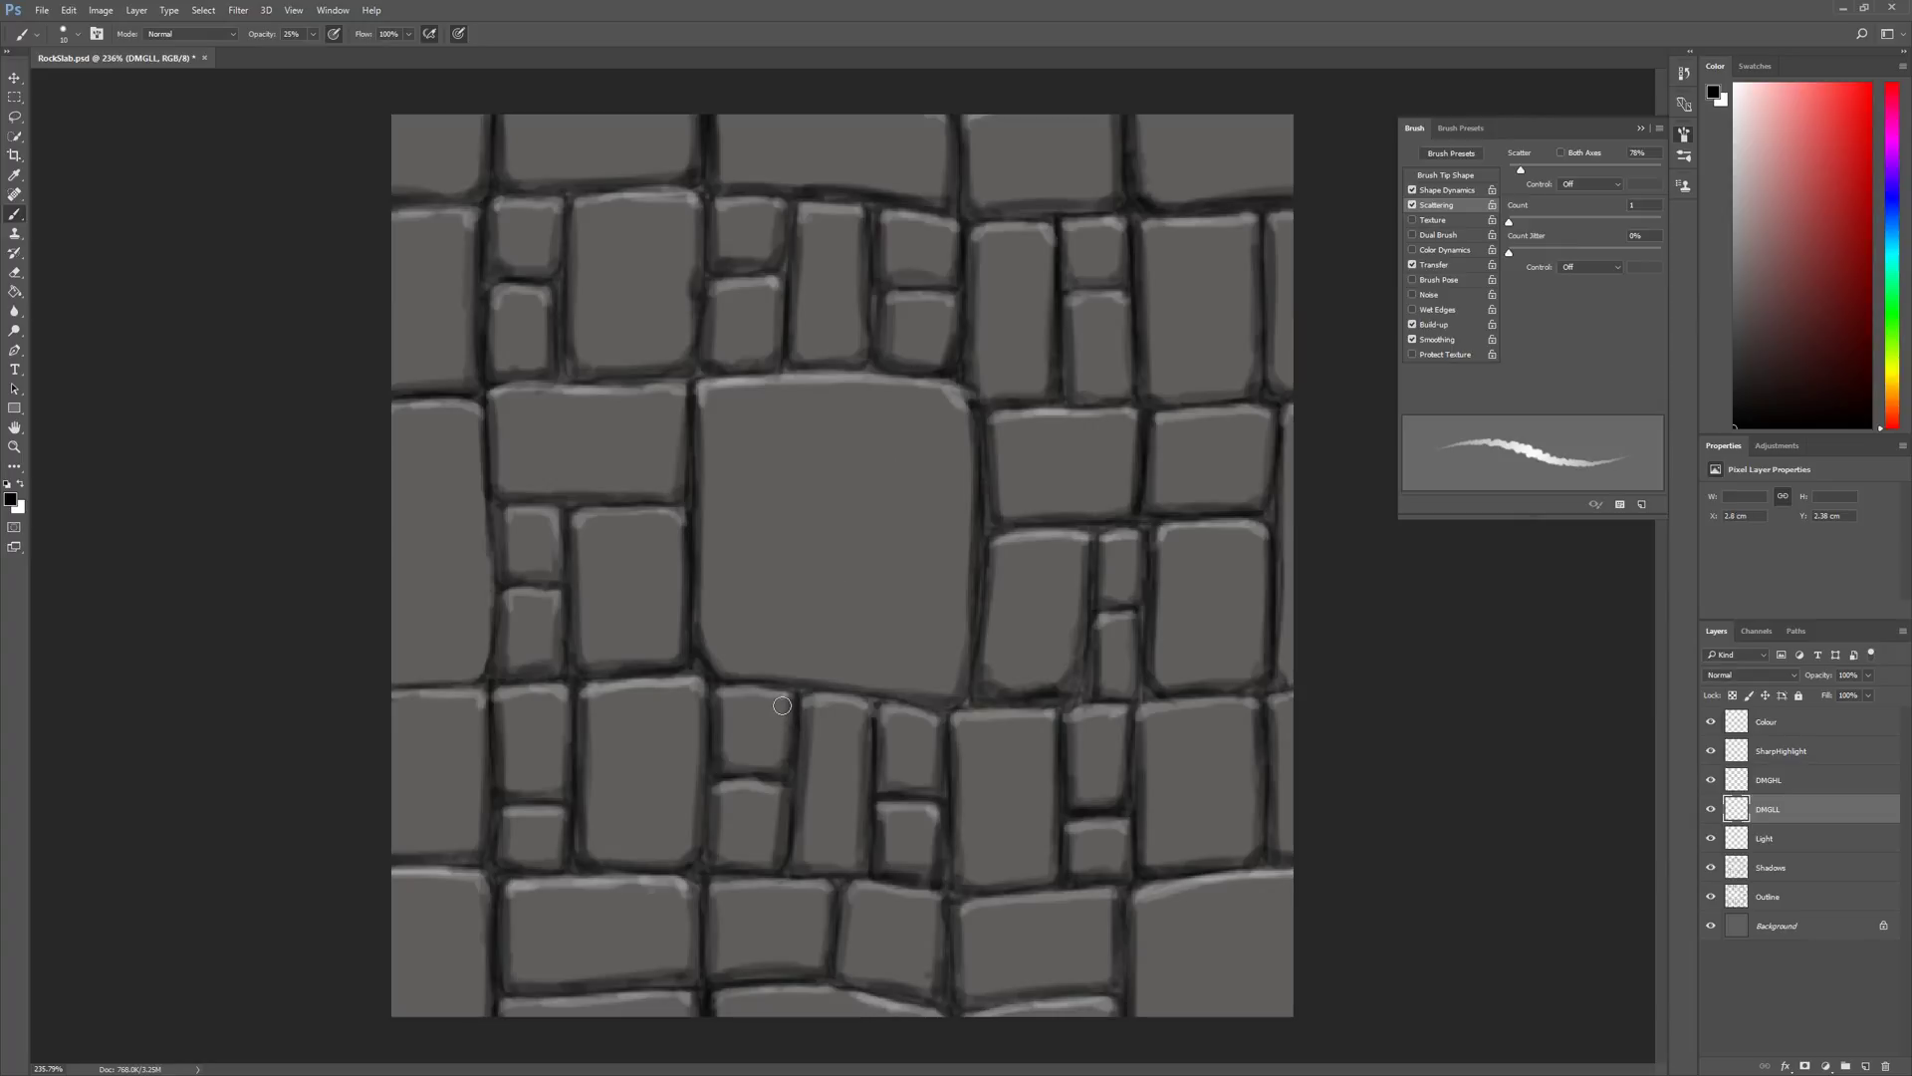
- Bring Scatter back to a low value and paint dark shading along the stone's lower-right corner
{"action": "left_click", "coordinate": [1516, 174]}
{"action": "left_click", "coordinate": [1560, 171]}
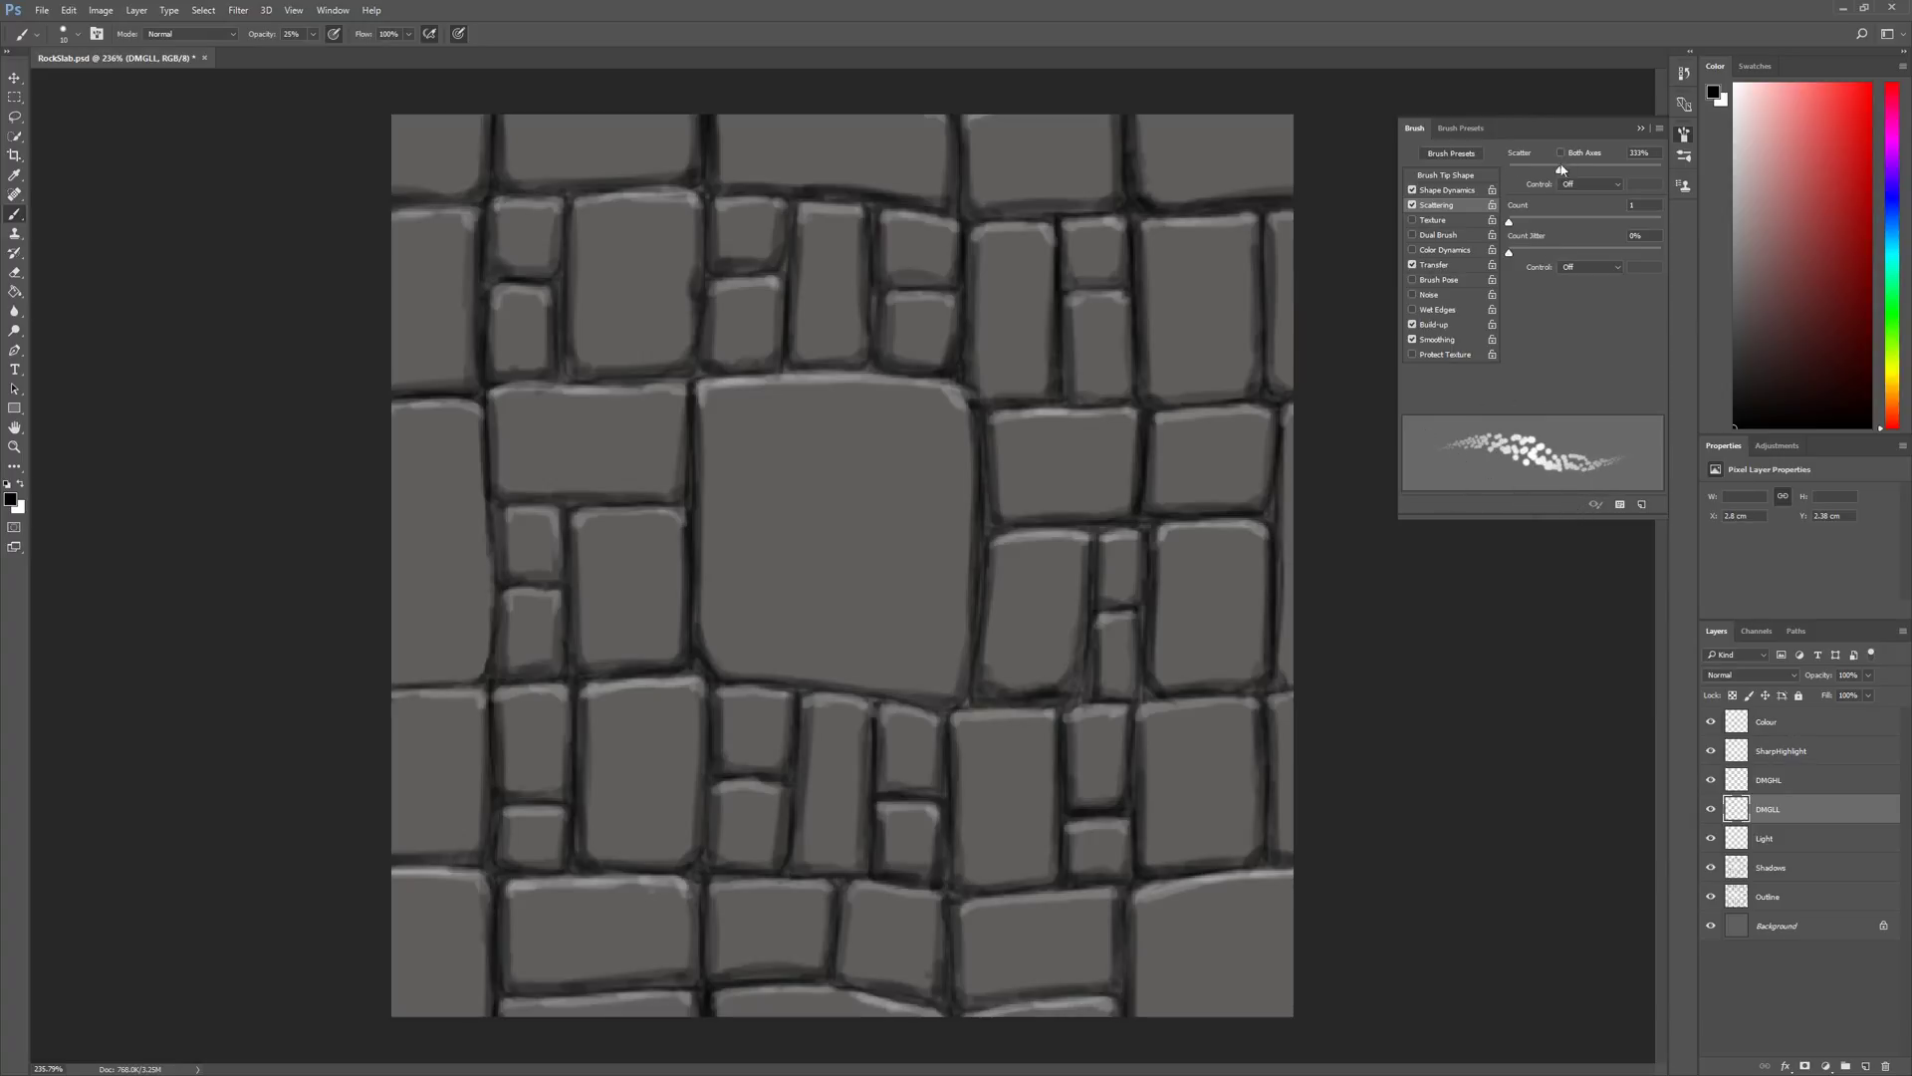
{"action": "left_click_drag", "start_coordinate": [1561, 169], "coordinate": [1520, 175]}
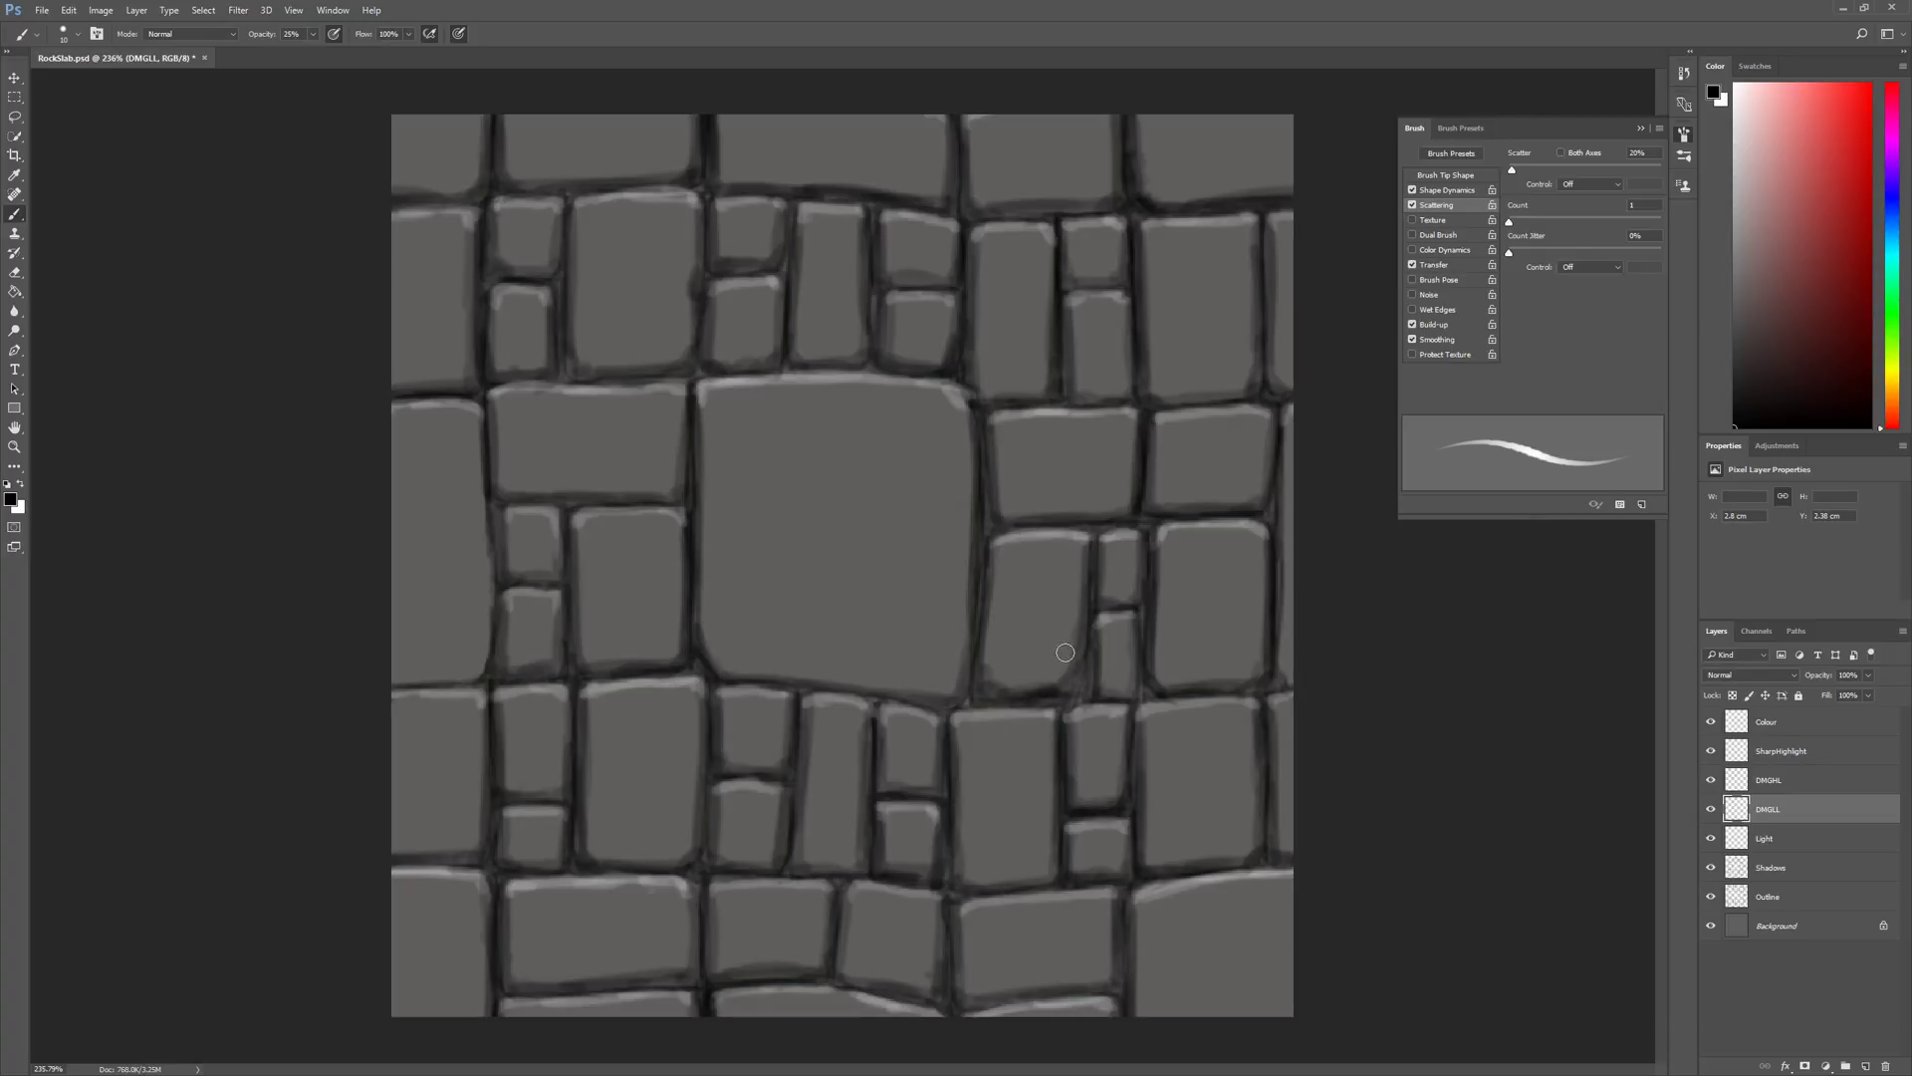
{"action": "mouse_move", "coordinate": [1064, 653]}
{"action": "left_mouse_down"}
{"action": "mouse_move", "coordinate": [1024, 688]}
{"action": "mouse_move", "coordinate": [1068, 643]}
{"action": "mouse_move", "coordinate": [993, 683]}
{"action": "mouse_move", "coordinate": [1042, 675]}
{"action": "mouse_move", "coordinate": [1085, 559]}
{"action": "mouse_move", "coordinate": [1053, 685]}
{"action": "left_mouse_up"}
- Deepen the dark shading up the stone's right edge and darken its lower-left corner
{"action": "mouse_move", "coordinate": [1047, 679]}
{"action": "left_mouse_down"}
{"action": "mouse_move", "coordinate": [1086, 582]}
{"action": "mouse_move", "coordinate": [1061, 692]}
{"action": "mouse_move", "coordinate": [1075, 669]}
{"action": "left_mouse_up"}
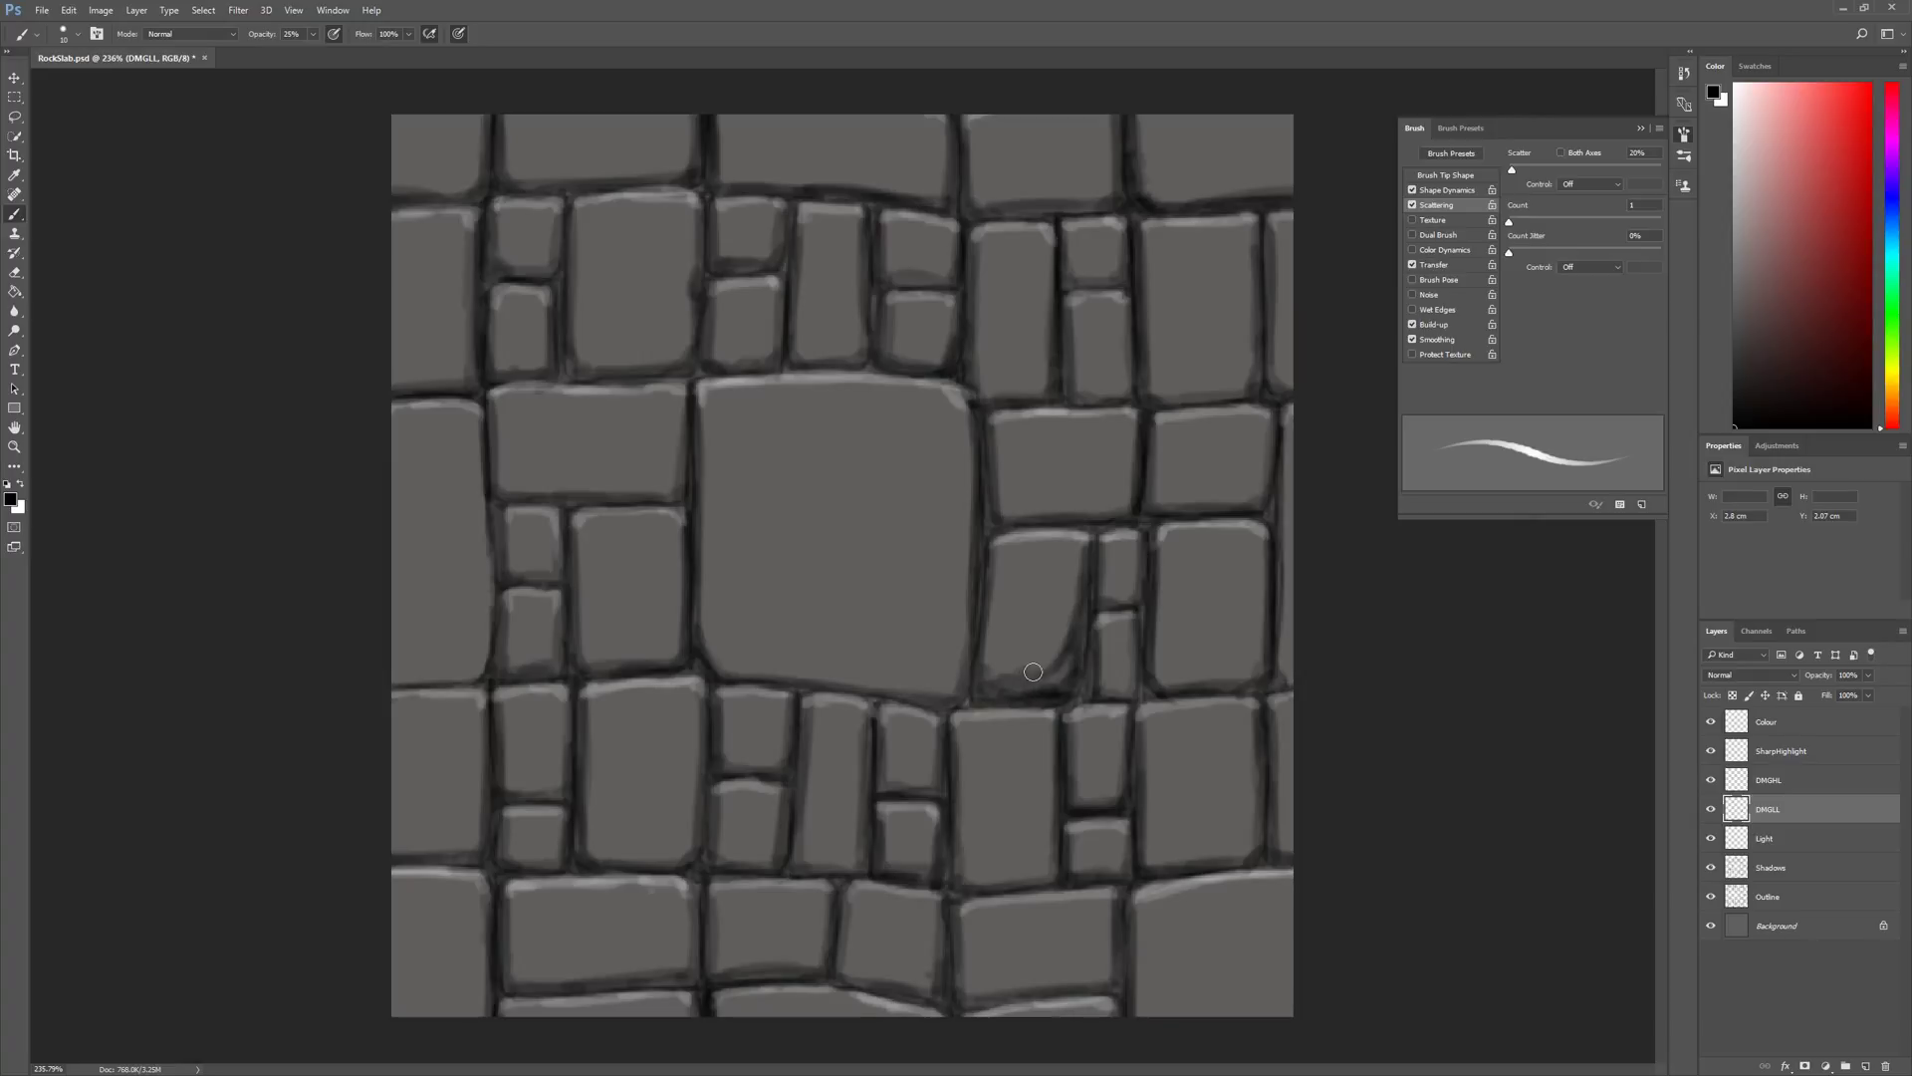
{"action": "mouse_move", "coordinate": [1033, 671]}
{"action": "left_mouse_down"}
{"action": "mouse_move", "coordinate": [1092, 600]}
{"action": "mouse_move", "coordinate": [1065, 633]}
{"action": "mouse_move", "coordinate": [1077, 608]}
{"action": "left_mouse_up"}
{"action": "left_click_drag", "start_coordinate": [973, 648], "coordinate": [1023, 695]}
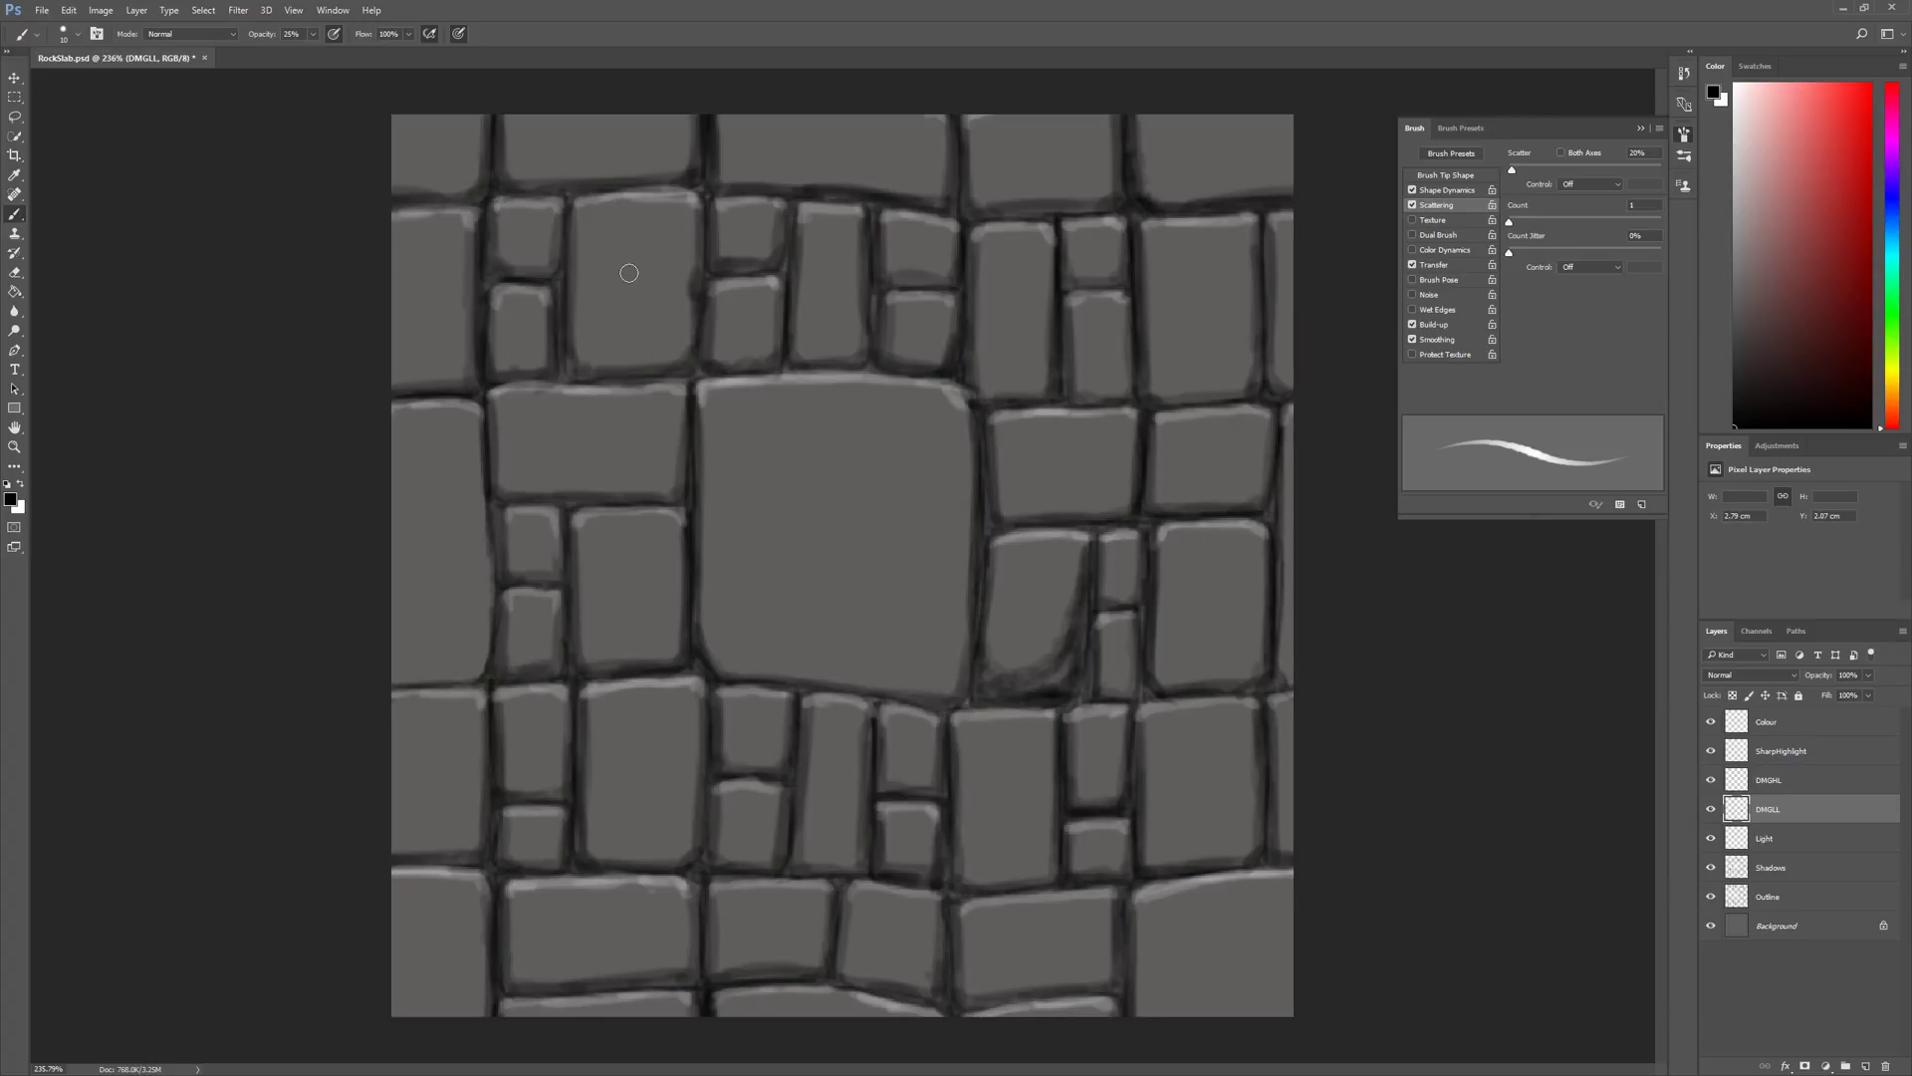
- On DMGHL, set up a 2 px white brush at 40% opacity with Scattering turned off
{"action": "left_click", "coordinate": [1790, 792]}
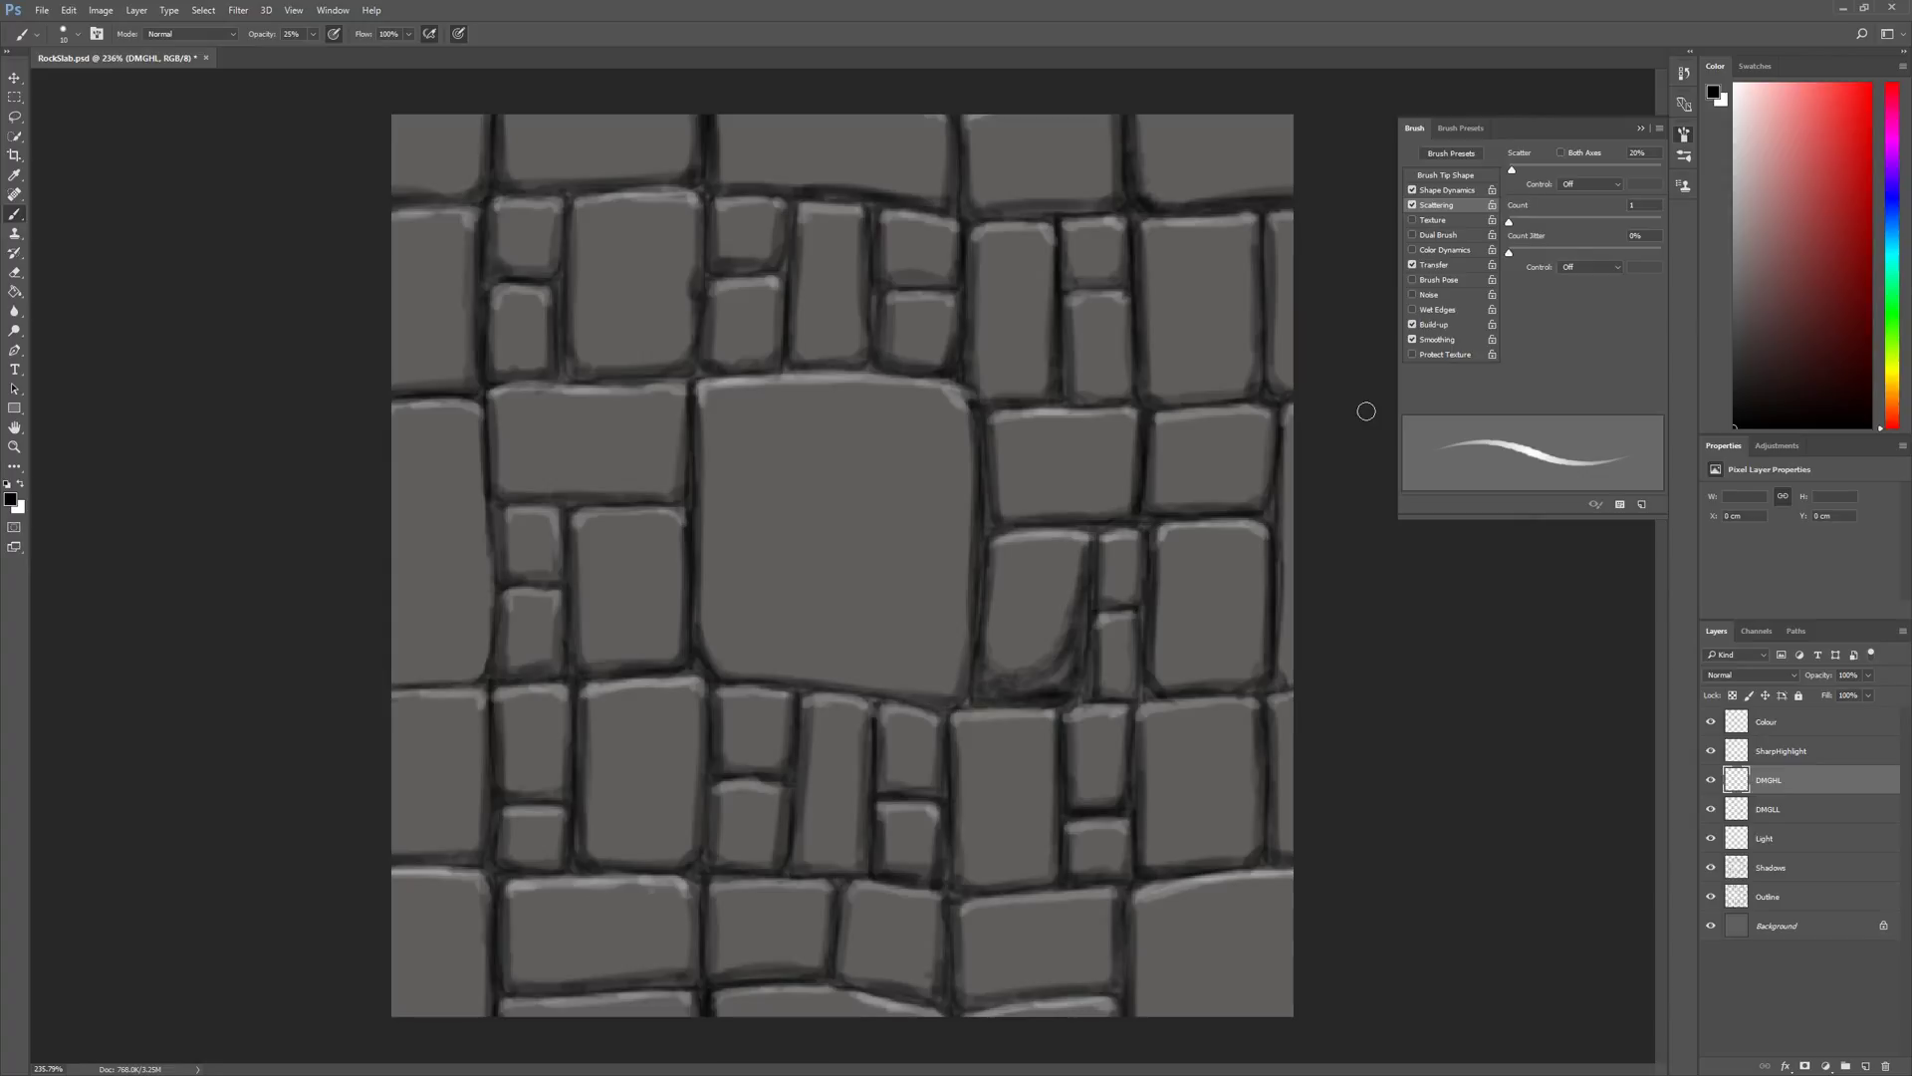
{"action": "left_click", "coordinate": [1412, 204]}
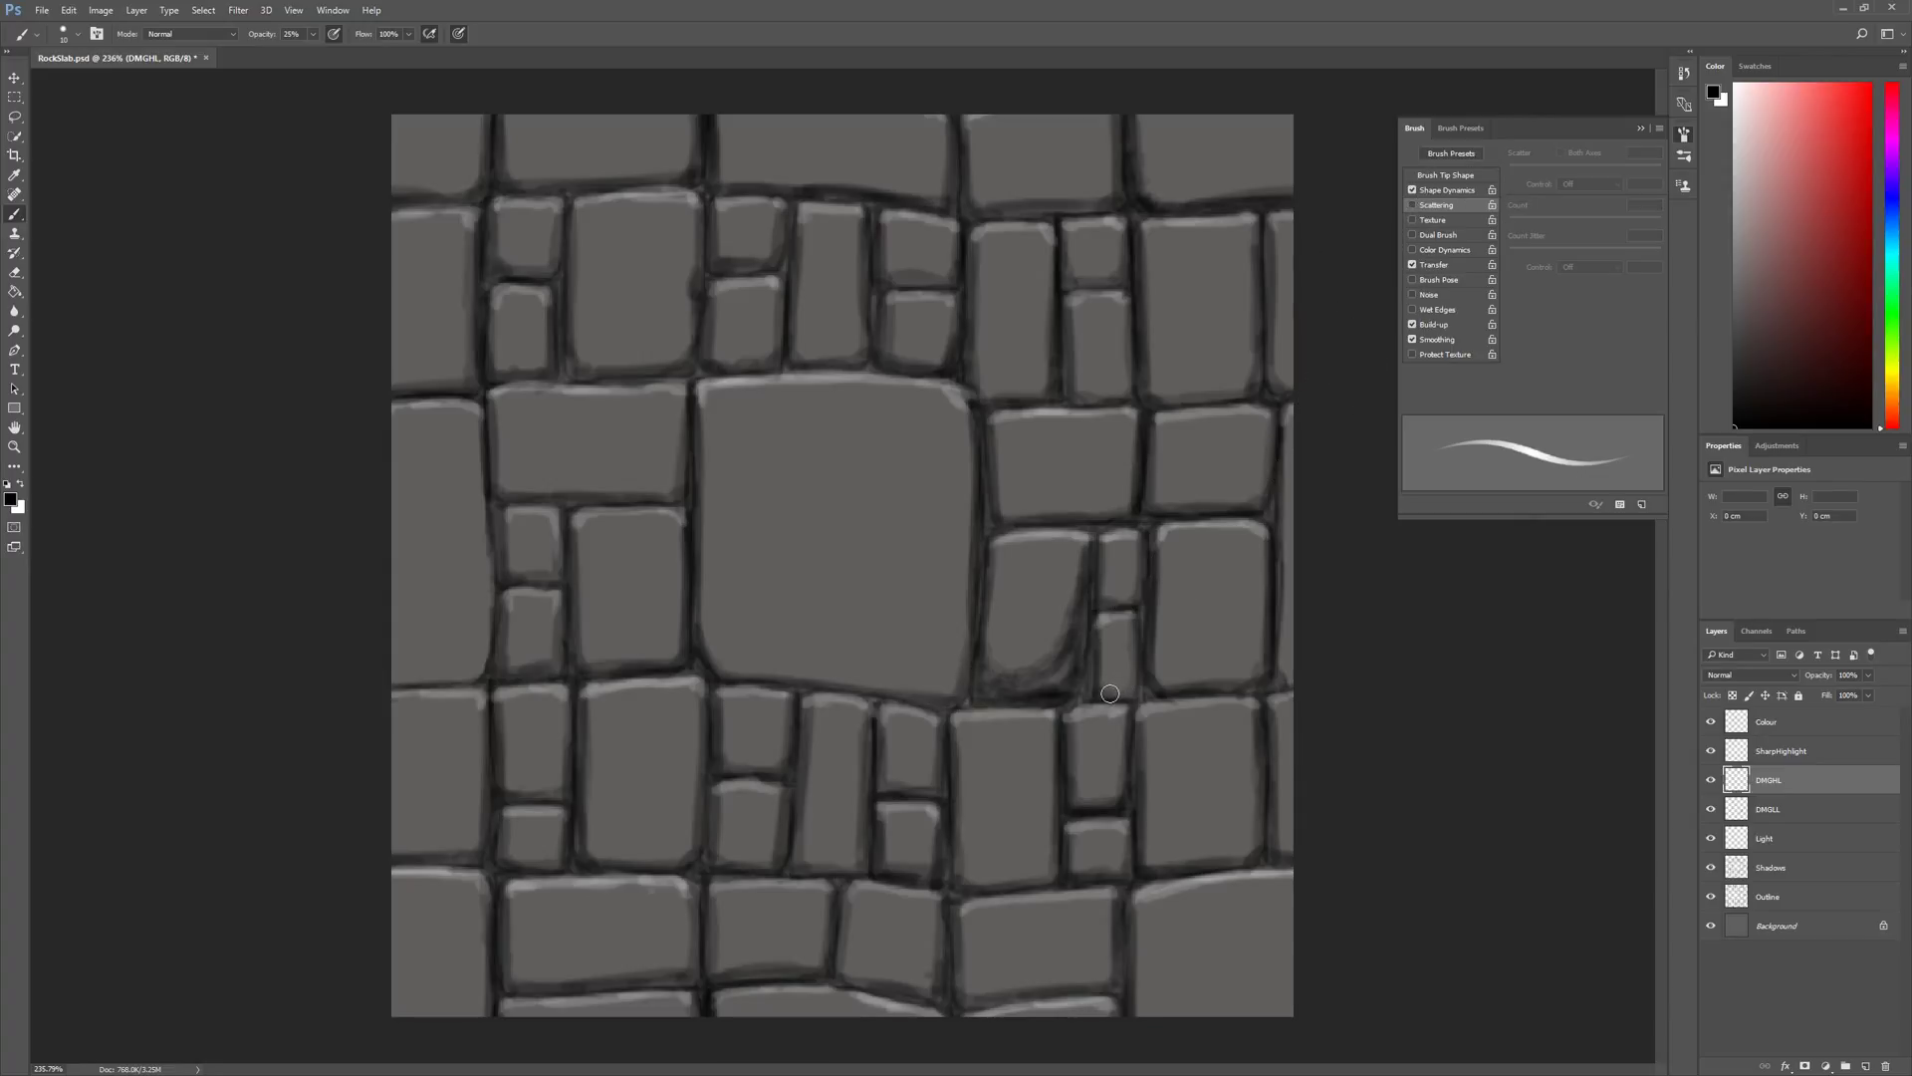
{"action": "left_click", "coordinate": [79, 37]}
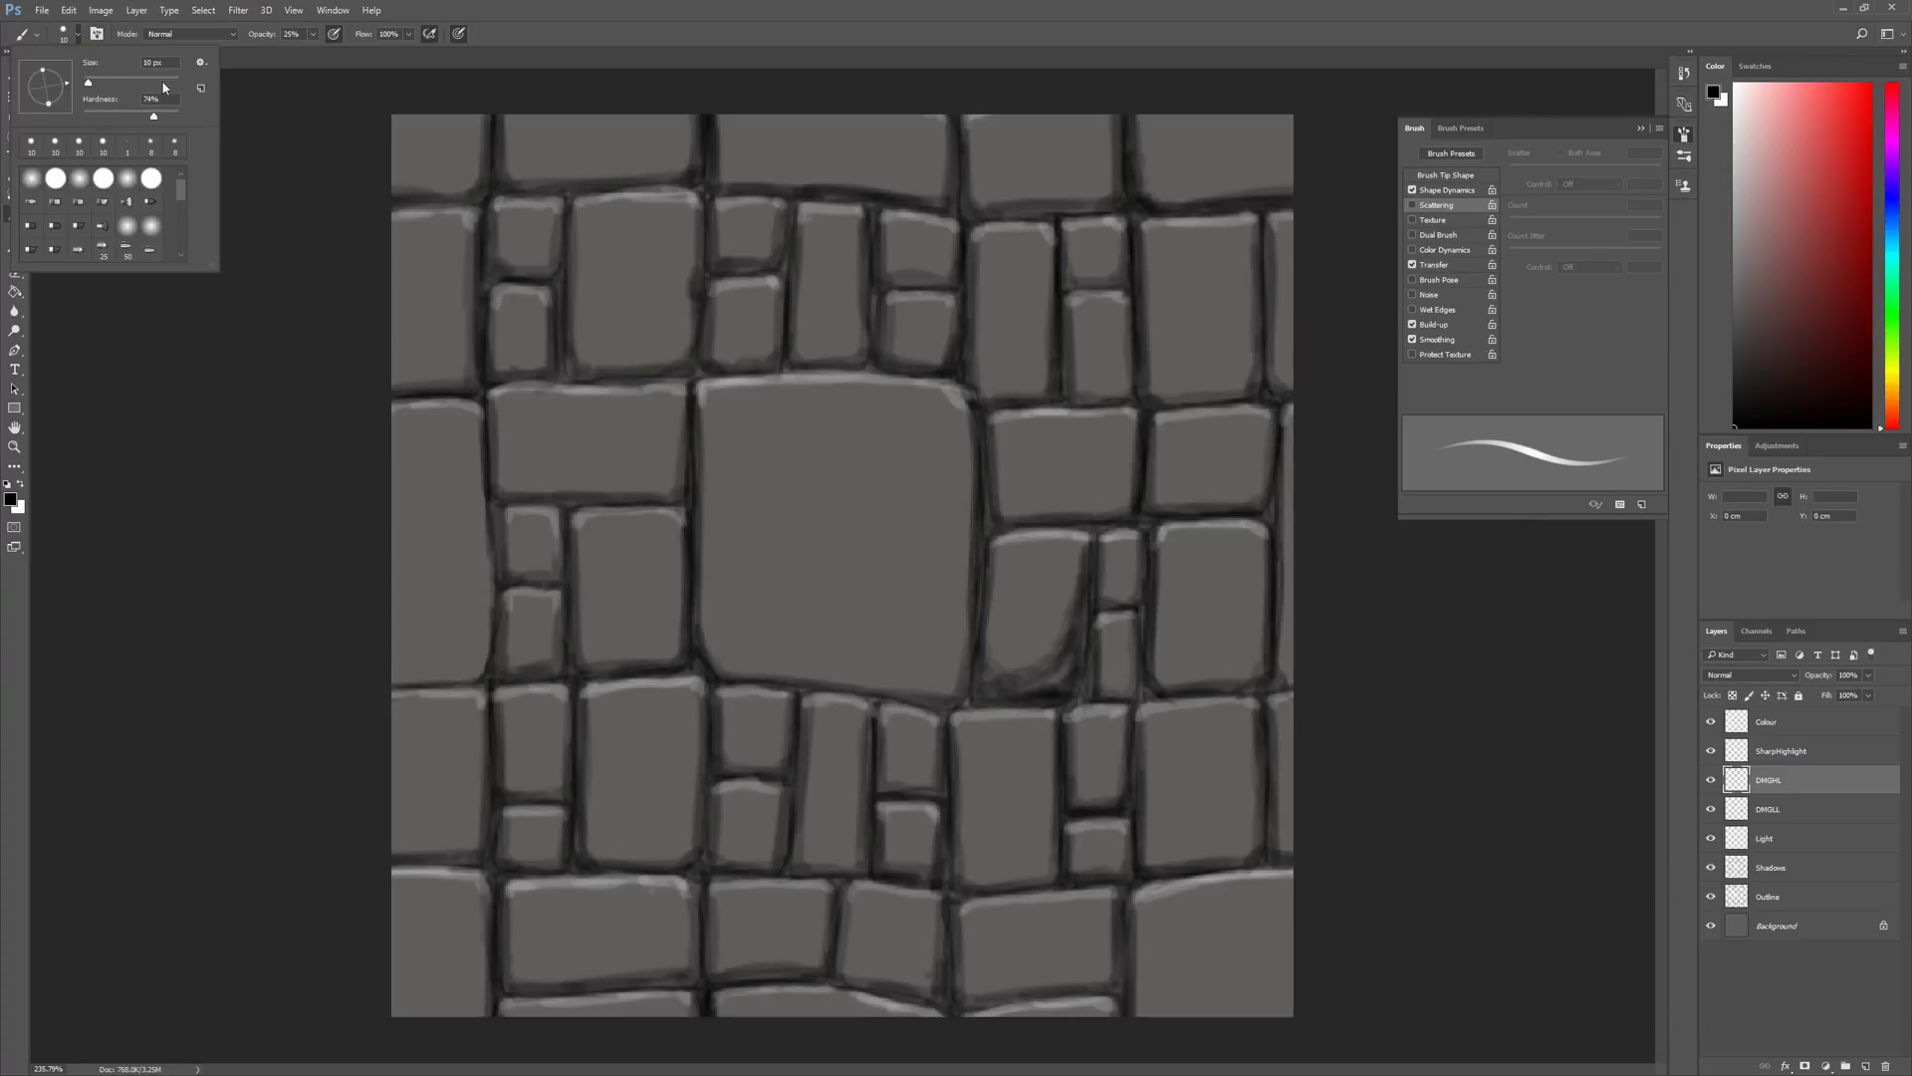
{"action": "left_click", "coordinate": [139, 63]}
{"action": "type", "text": "2"}
{"action": "key", "text": "Return"}
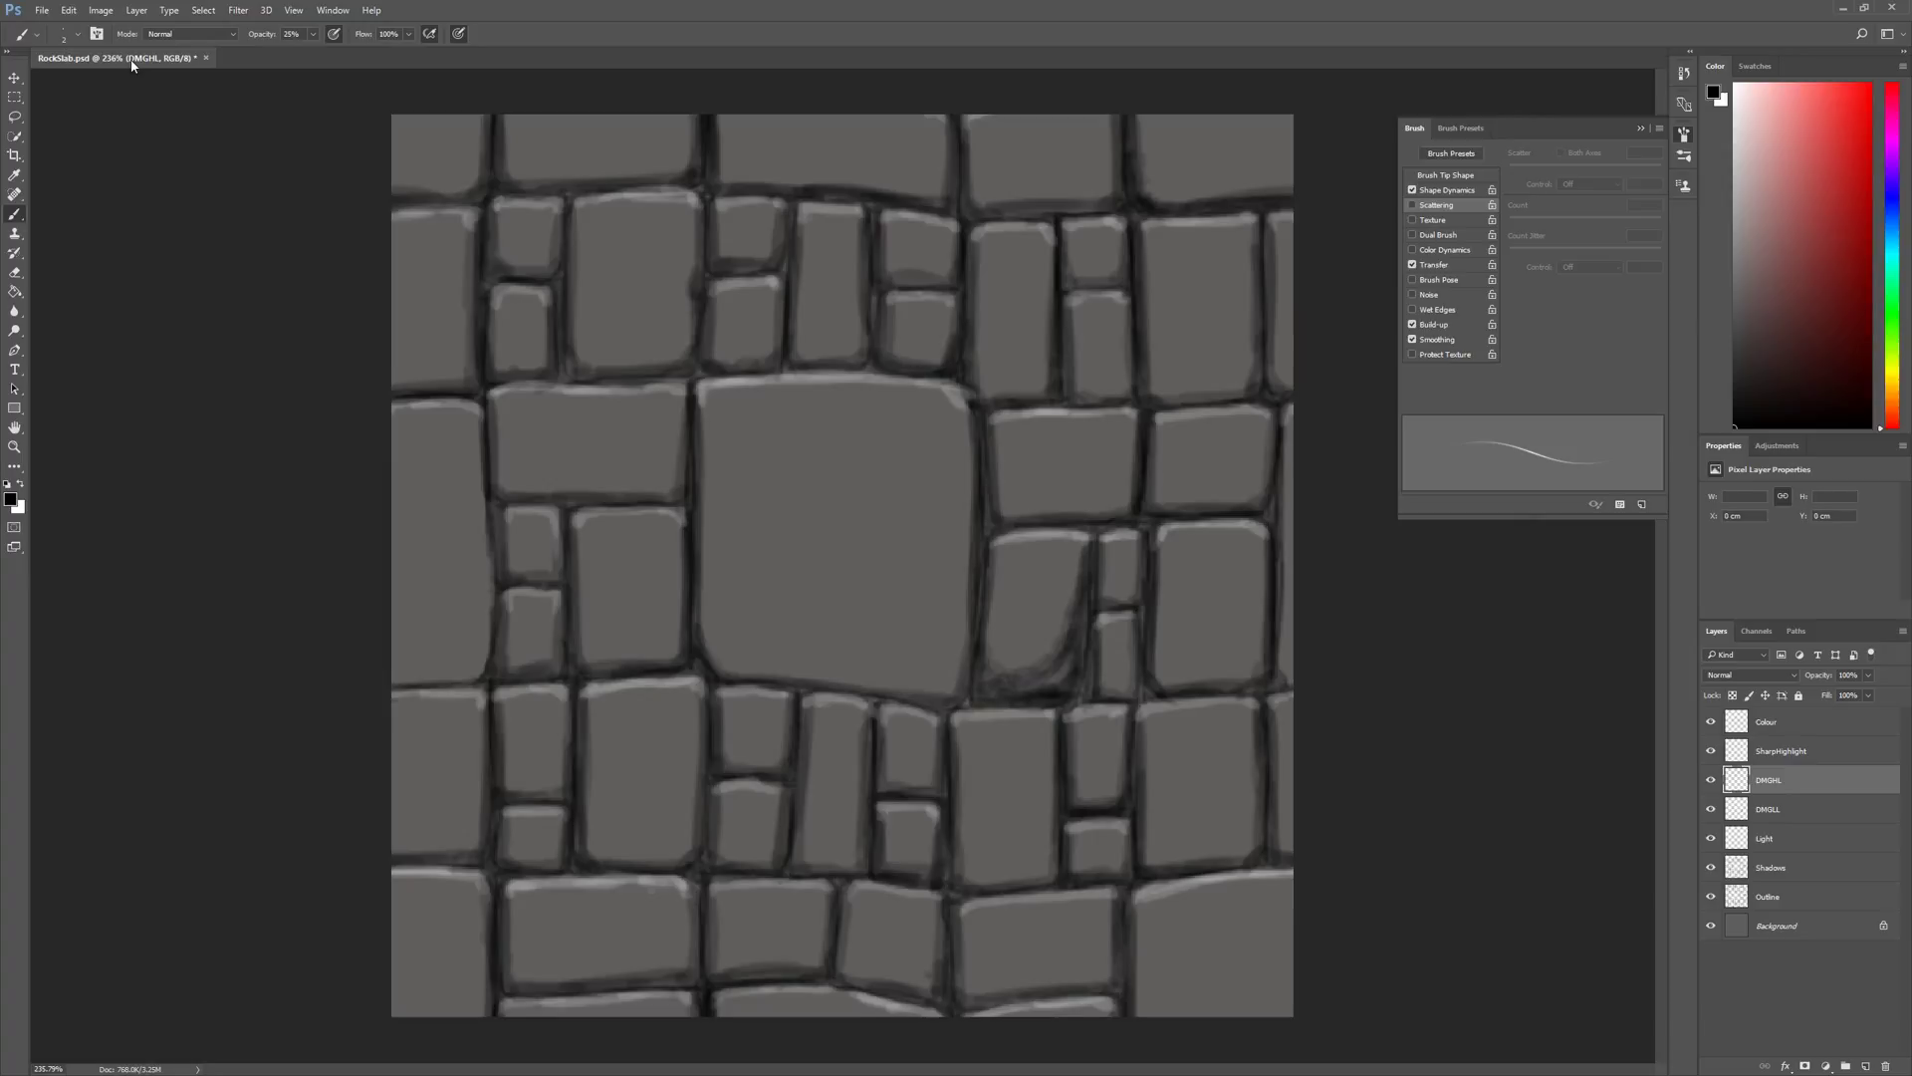
{"action": "left_click", "coordinate": [315, 35]}
{"action": "left_click_drag", "start_coordinate": [327, 58], "coordinate": [328, 62]}
{"action": "key", "text": "Return"}
{"action": "key", "text": "x"}
- Switch the painting colour to black
{"action": "left_click", "coordinate": [21, 483]}
- On the DMGLL layer, enlarge the brush to 15 px and try top-edge strokes, undoing them
{"action": "left_click", "coordinate": [76, 38]}
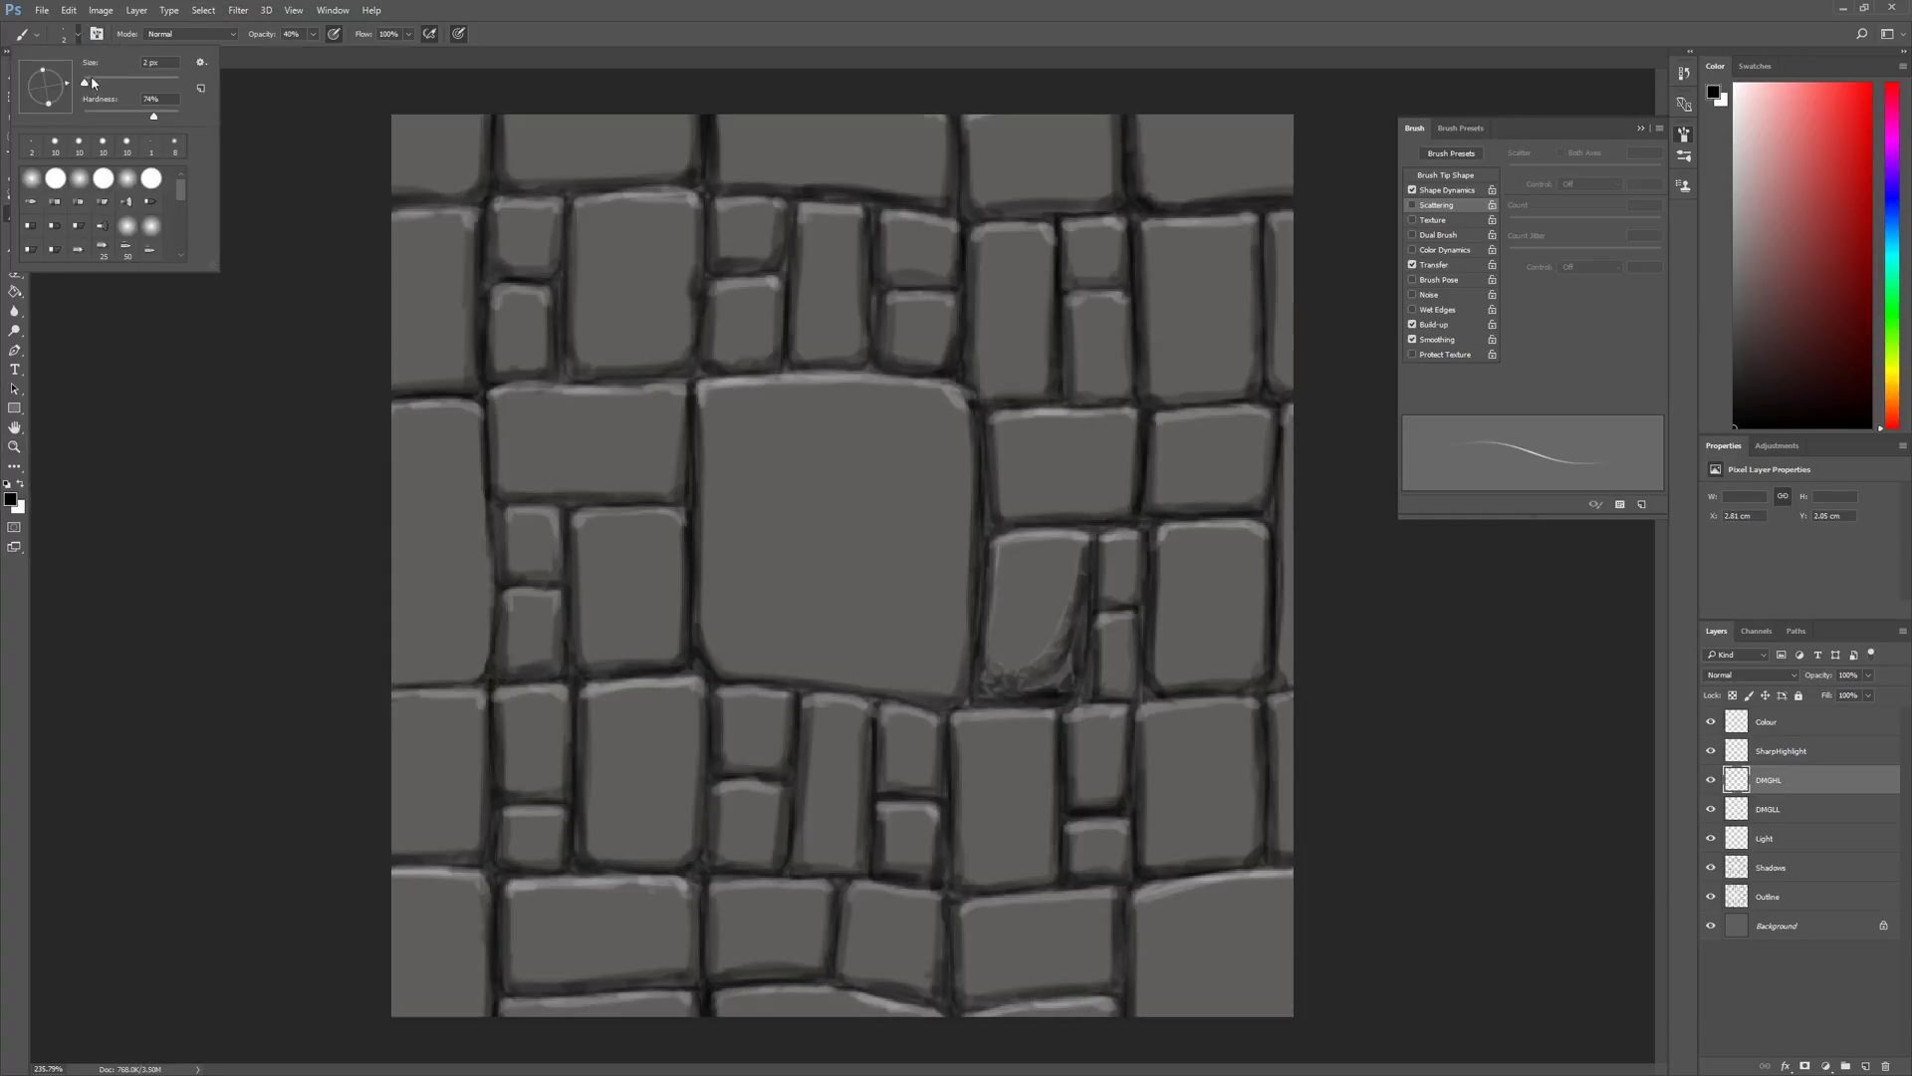
{"action": "left_click", "coordinate": [92, 77]}
{"action": "left_click", "coordinate": [1785, 823]}
{"action": "left_click", "coordinate": [1783, 814]}
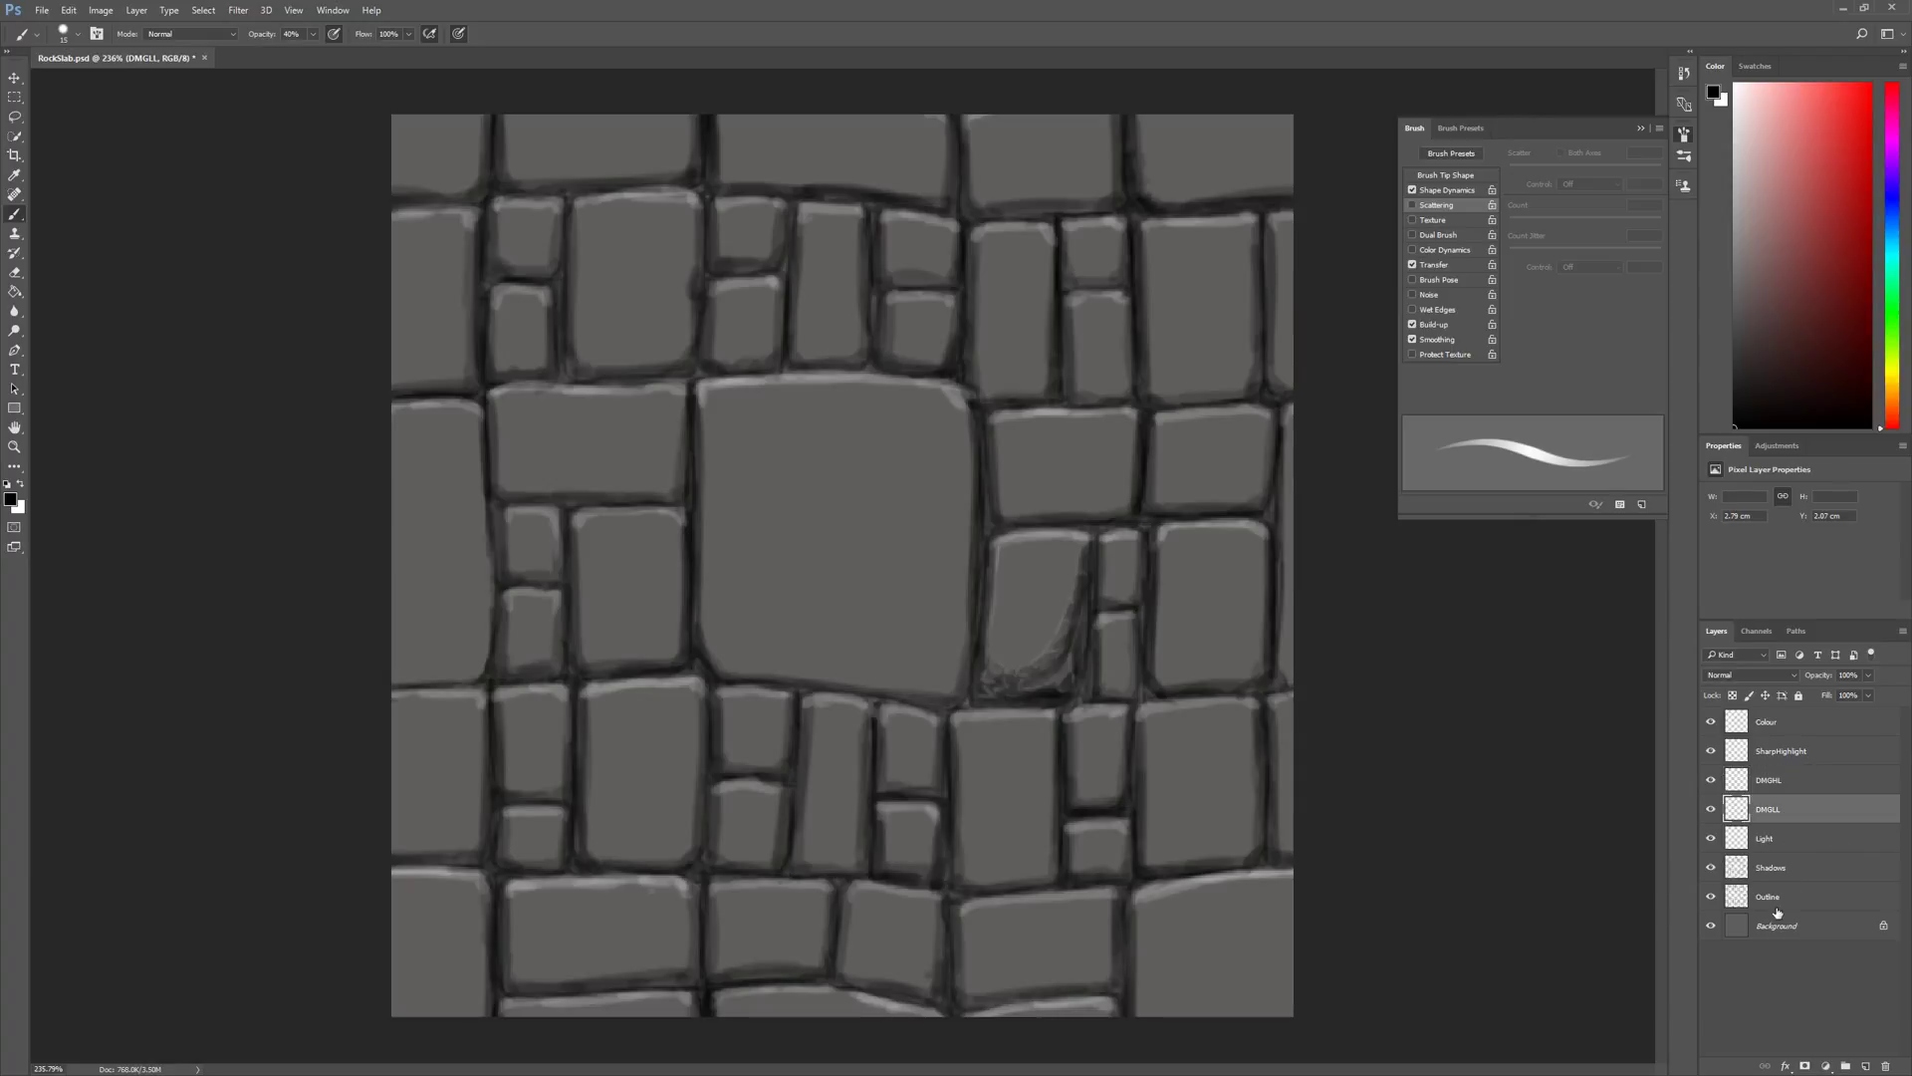
{"action": "key", "text": "x"}
{"action": "mouse_move", "coordinate": [1070, 406]}
{"action": "left_mouse_down"}
{"action": "mouse_move", "coordinate": [993, 425]}
{"action": "mouse_move", "coordinate": [1072, 431]}
{"action": "left_mouse_up"}
{"action": "key", "text": "ctrl+z"}
{"action": "key", "text": "x"}
{"action": "left_click_drag", "start_coordinate": [1030, 423], "coordinate": [988, 414]}
{"action": "key", "text": "ctrl+z"}
- With 25% scattering and 21% opacity, paint faint dark shading across the stone's top edge
{"action": "left_click", "coordinate": [1416, 205]}
{"action": "left_click", "coordinate": [1512, 169]}
{"action": "mouse_move", "coordinate": [1028, 426]}
{"action": "left_mouse_down"}
{"action": "mouse_move", "coordinate": [1000, 448]}
{"action": "mouse_move", "coordinate": [1031, 436]}
{"action": "left_mouse_up"}
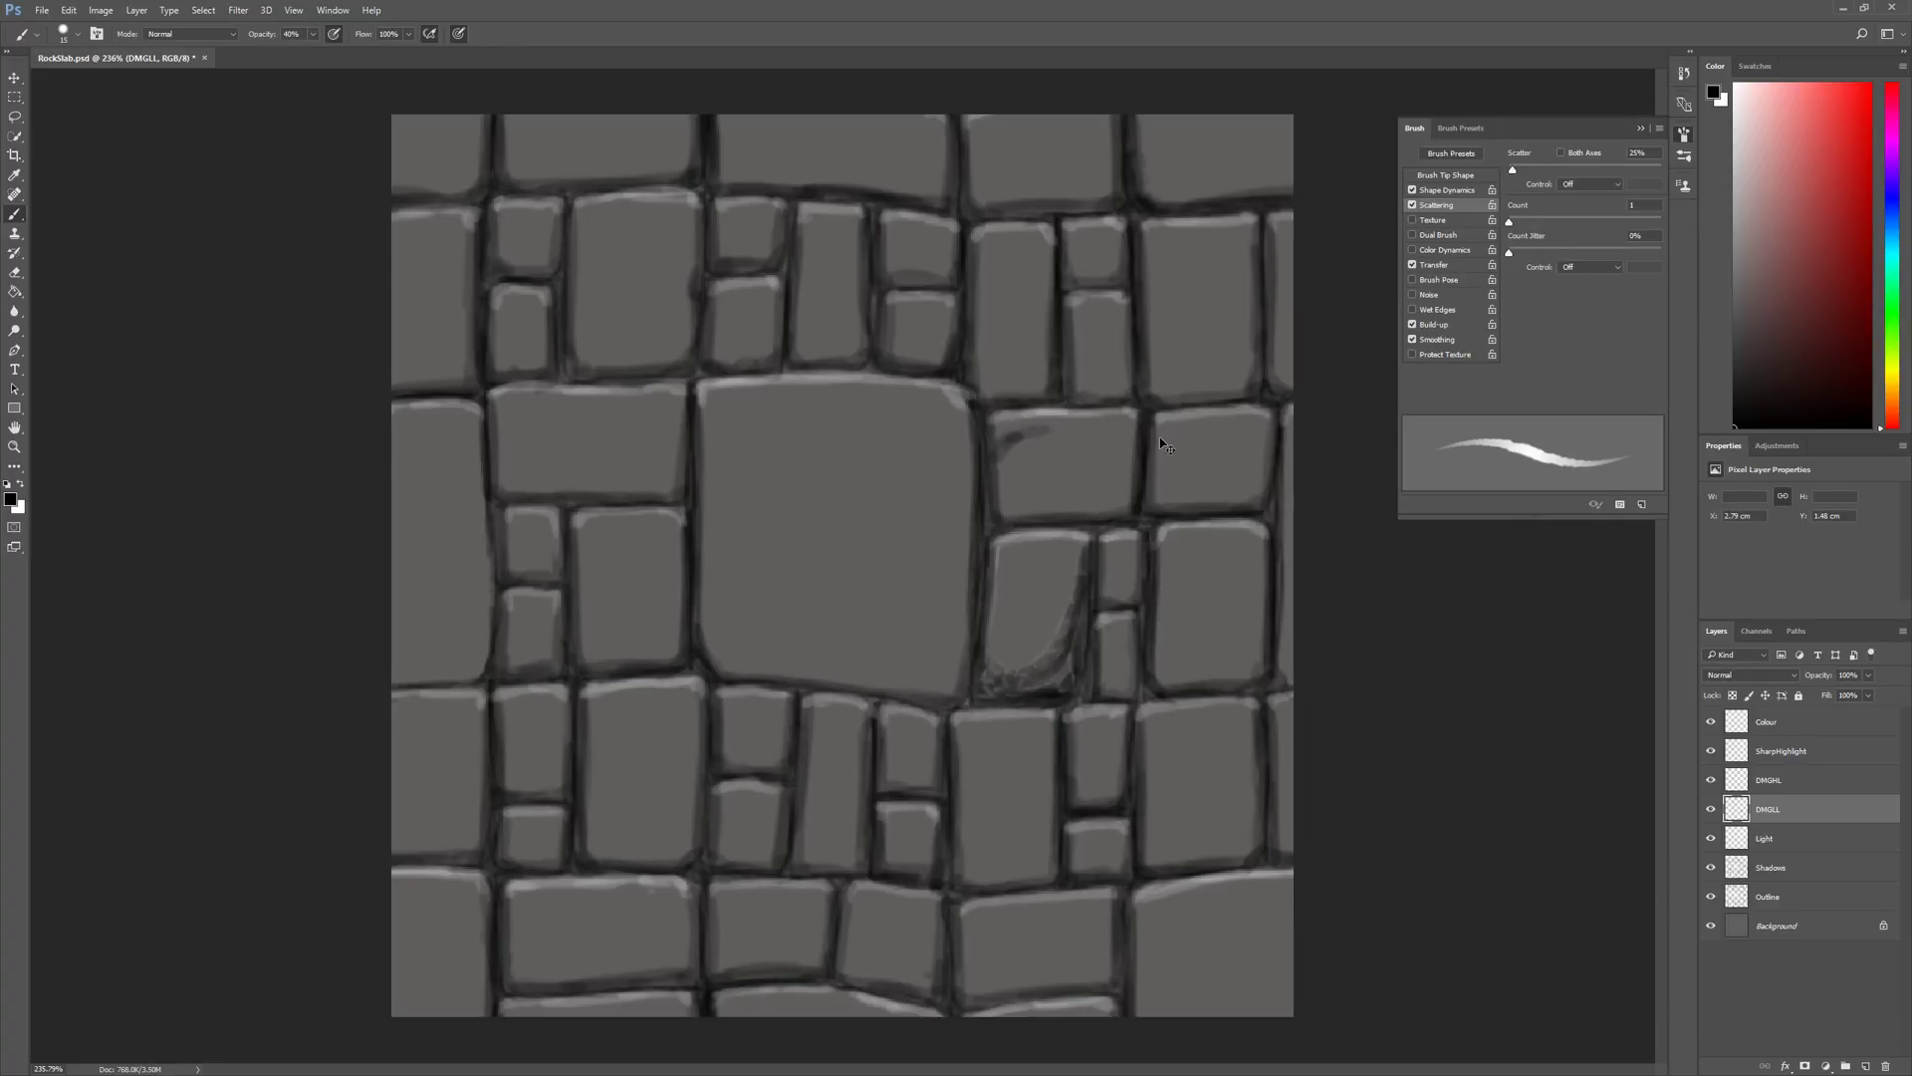
{"action": "key", "text": "ctrl+z"}
{"action": "key", "text": "ctrl+z"}
{"action": "left_click_drag", "start_coordinate": [312, 51], "coordinate": [298, 52]}
{"action": "left_click", "coordinate": [996, 437]}
{"action": "mouse_move", "coordinate": [991, 444]}
{"action": "left_mouse_down"}
{"action": "mouse_move", "coordinate": [1053, 415]}
{"action": "mouse_move", "coordinate": [1017, 414]}
{"action": "mouse_move", "coordinate": [1116, 413]}
{"action": "mouse_move", "coordinate": [1037, 413]}
{"action": "mouse_move", "coordinate": [1113, 415]}
{"action": "mouse_move", "coordinate": [999, 439]}
{"action": "mouse_move", "coordinate": [1128, 425]}
{"action": "mouse_move", "coordinate": [988, 420]}
{"action": "mouse_move", "coordinate": [1116, 407]}
{"action": "mouse_move", "coordinate": [1033, 412]}
{"action": "mouse_move", "coordinate": [1083, 419]}
{"action": "mouse_move", "coordinate": [1018, 426]}
{"action": "mouse_move", "coordinate": [991, 475]}
{"action": "mouse_move", "coordinate": [1031, 441]}
{"action": "mouse_move", "coordinate": [1128, 427]}
{"action": "mouse_move", "coordinate": [1025, 439]}
{"action": "mouse_move", "coordinate": [1110, 443]}
{"action": "mouse_move", "coordinate": [996, 478]}
{"action": "mouse_move", "coordinate": [1129, 420]}
{"action": "mouse_move", "coordinate": [985, 482]}
{"action": "mouse_move", "coordinate": [1018, 436]}
{"action": "mouse_move", "coordinate": [1141, 412]}
{"action": "mouse_move", "coordinate": [1087, 456]}
{"action": "left_mouse_up"}
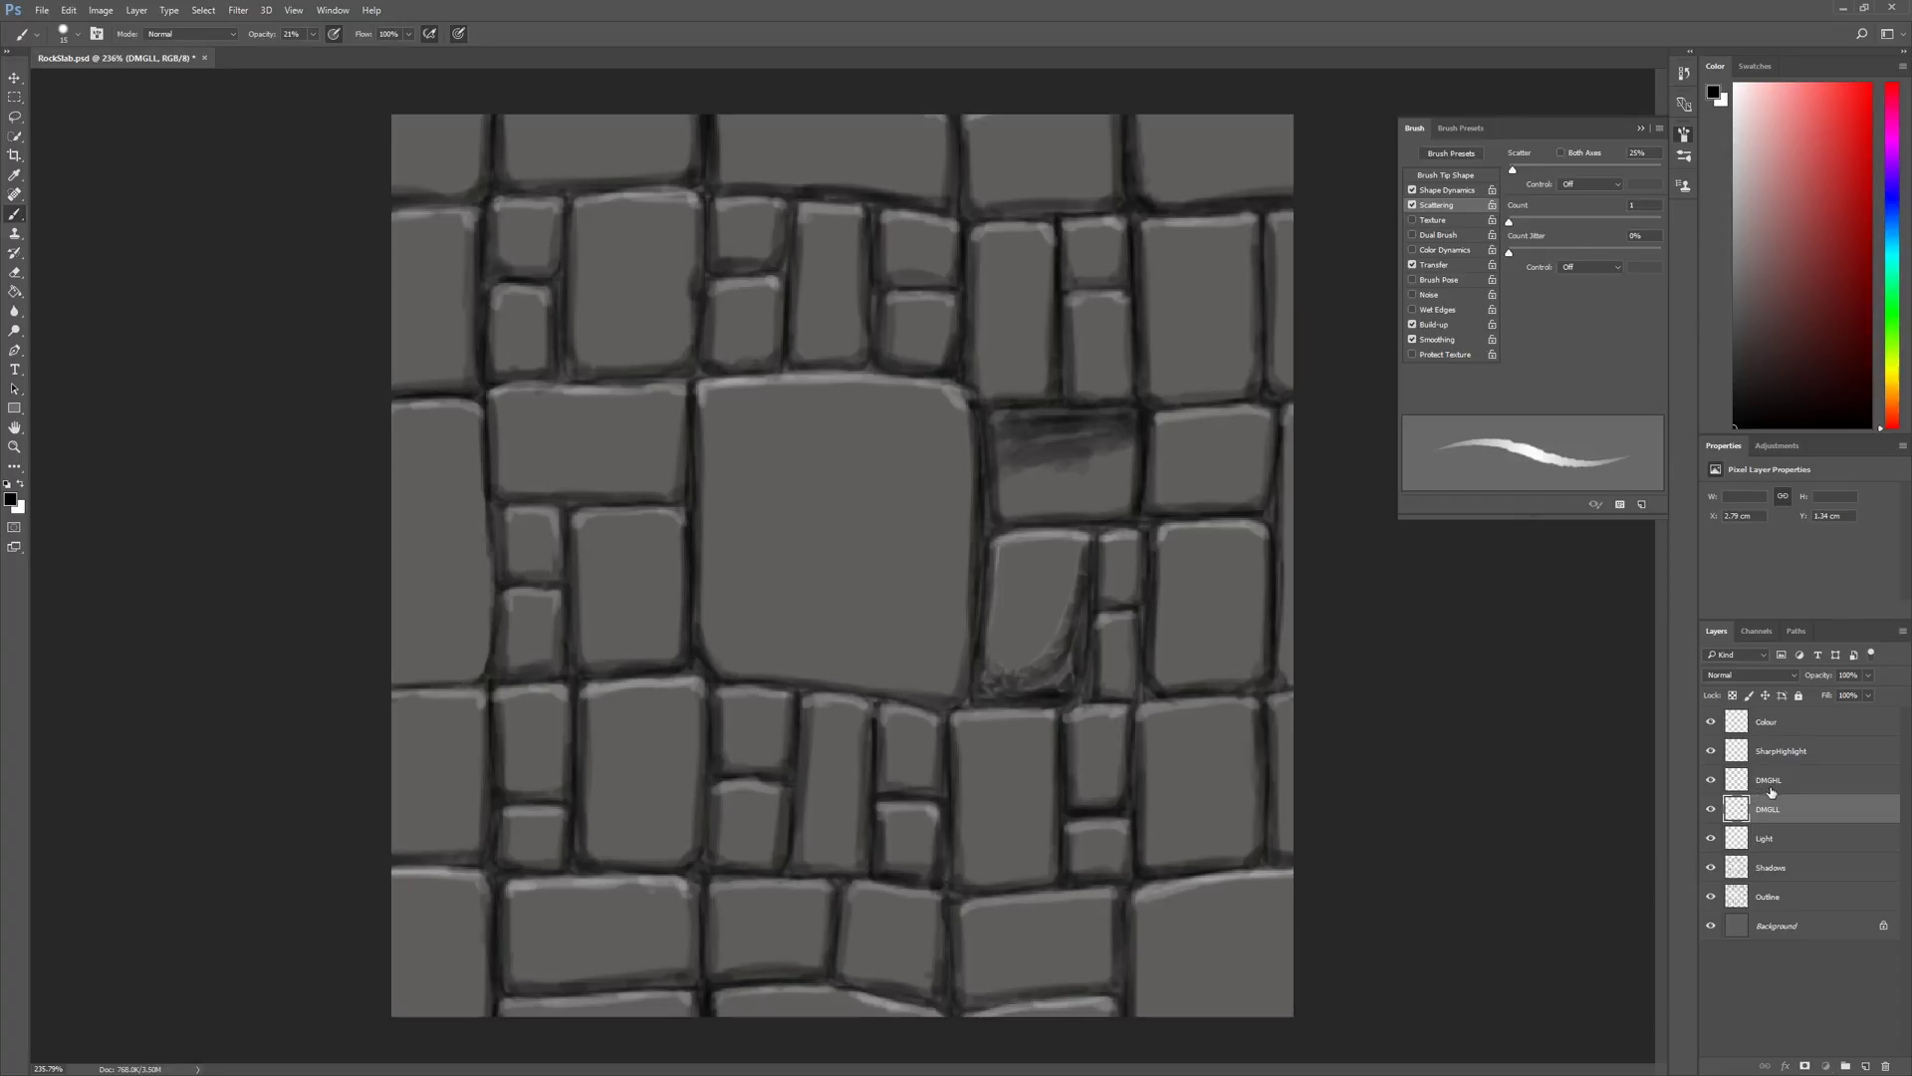
{"action": "key", "text": "alt+bracketright"}
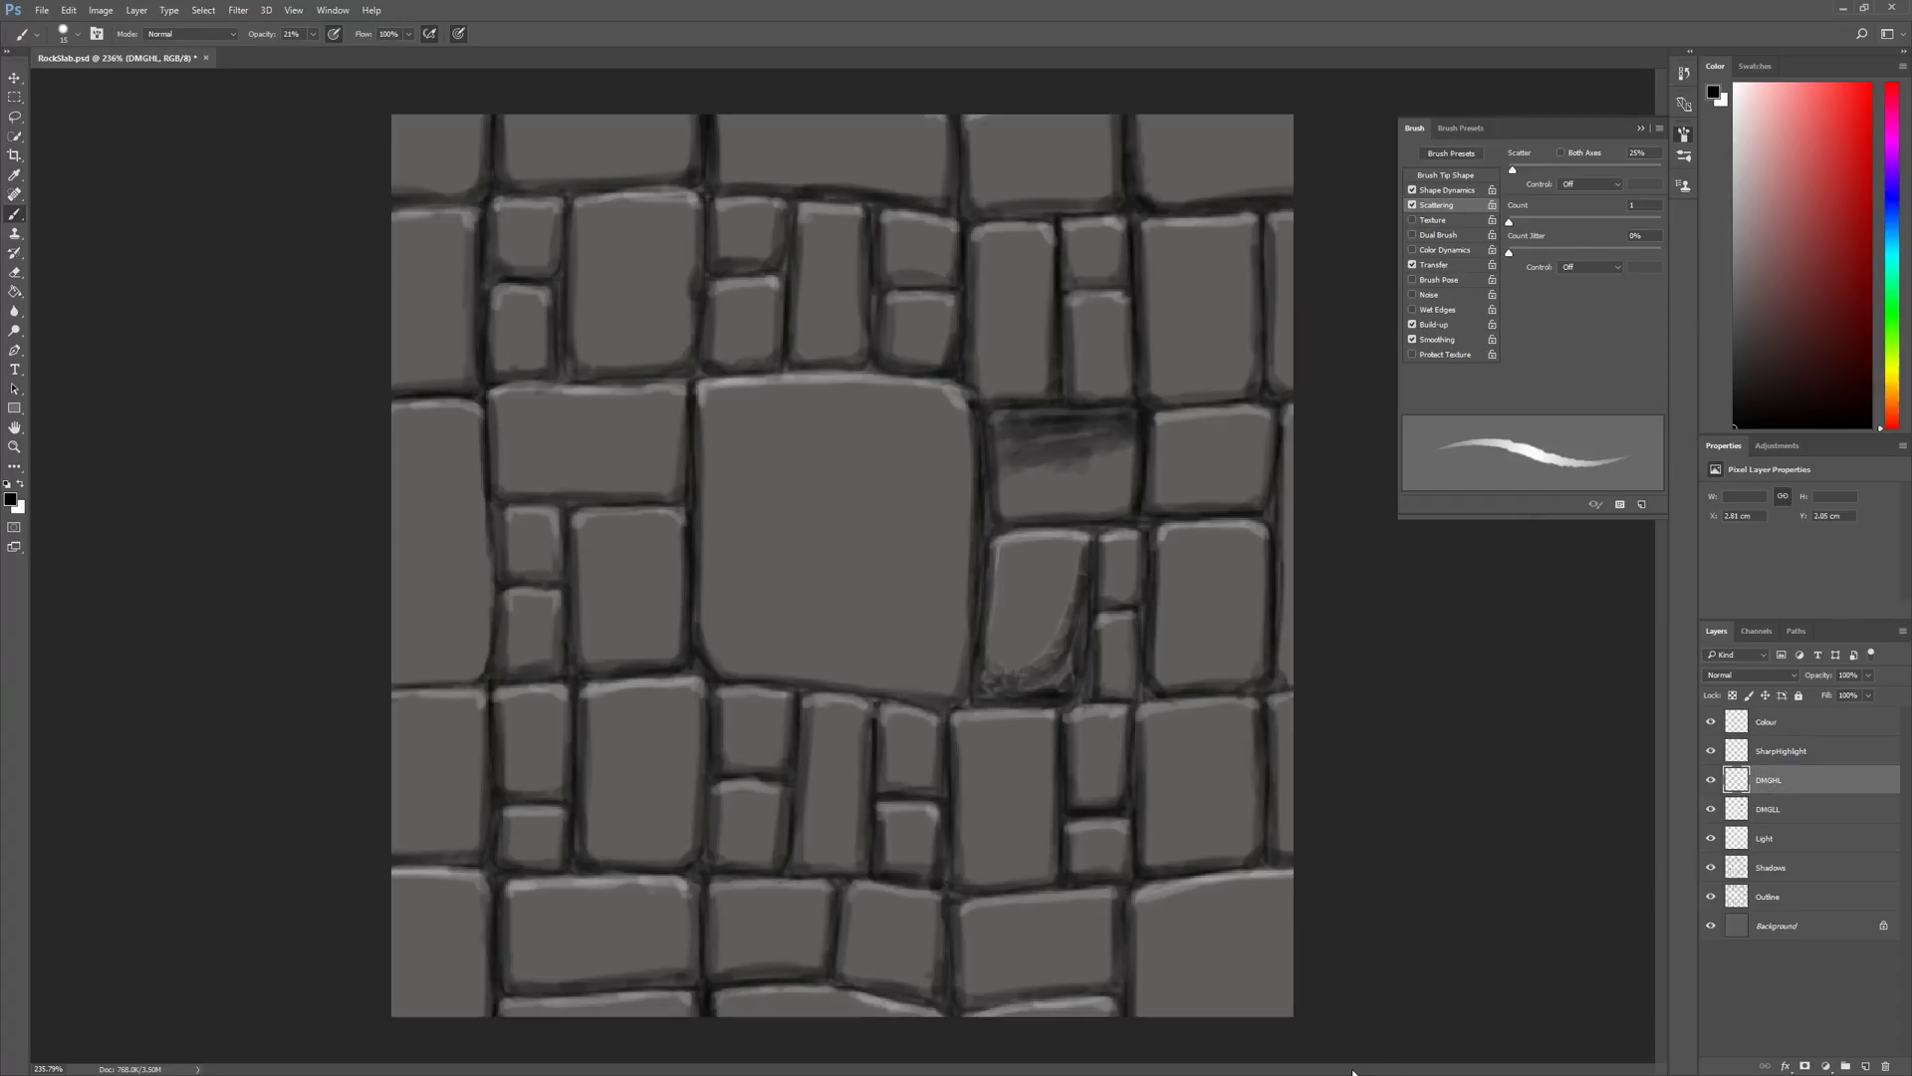
{"action": "left_click", "coordinate": [21, 485]}
- Set a 2 px brush at 47% opacity and paint light highlights along the stone's top edge
{"action": "right_click", "coordinate": [134, 94]}
{"action": "left_click_drag", "start_coordinate": [95, 82], "coordinate": [91, 83]}
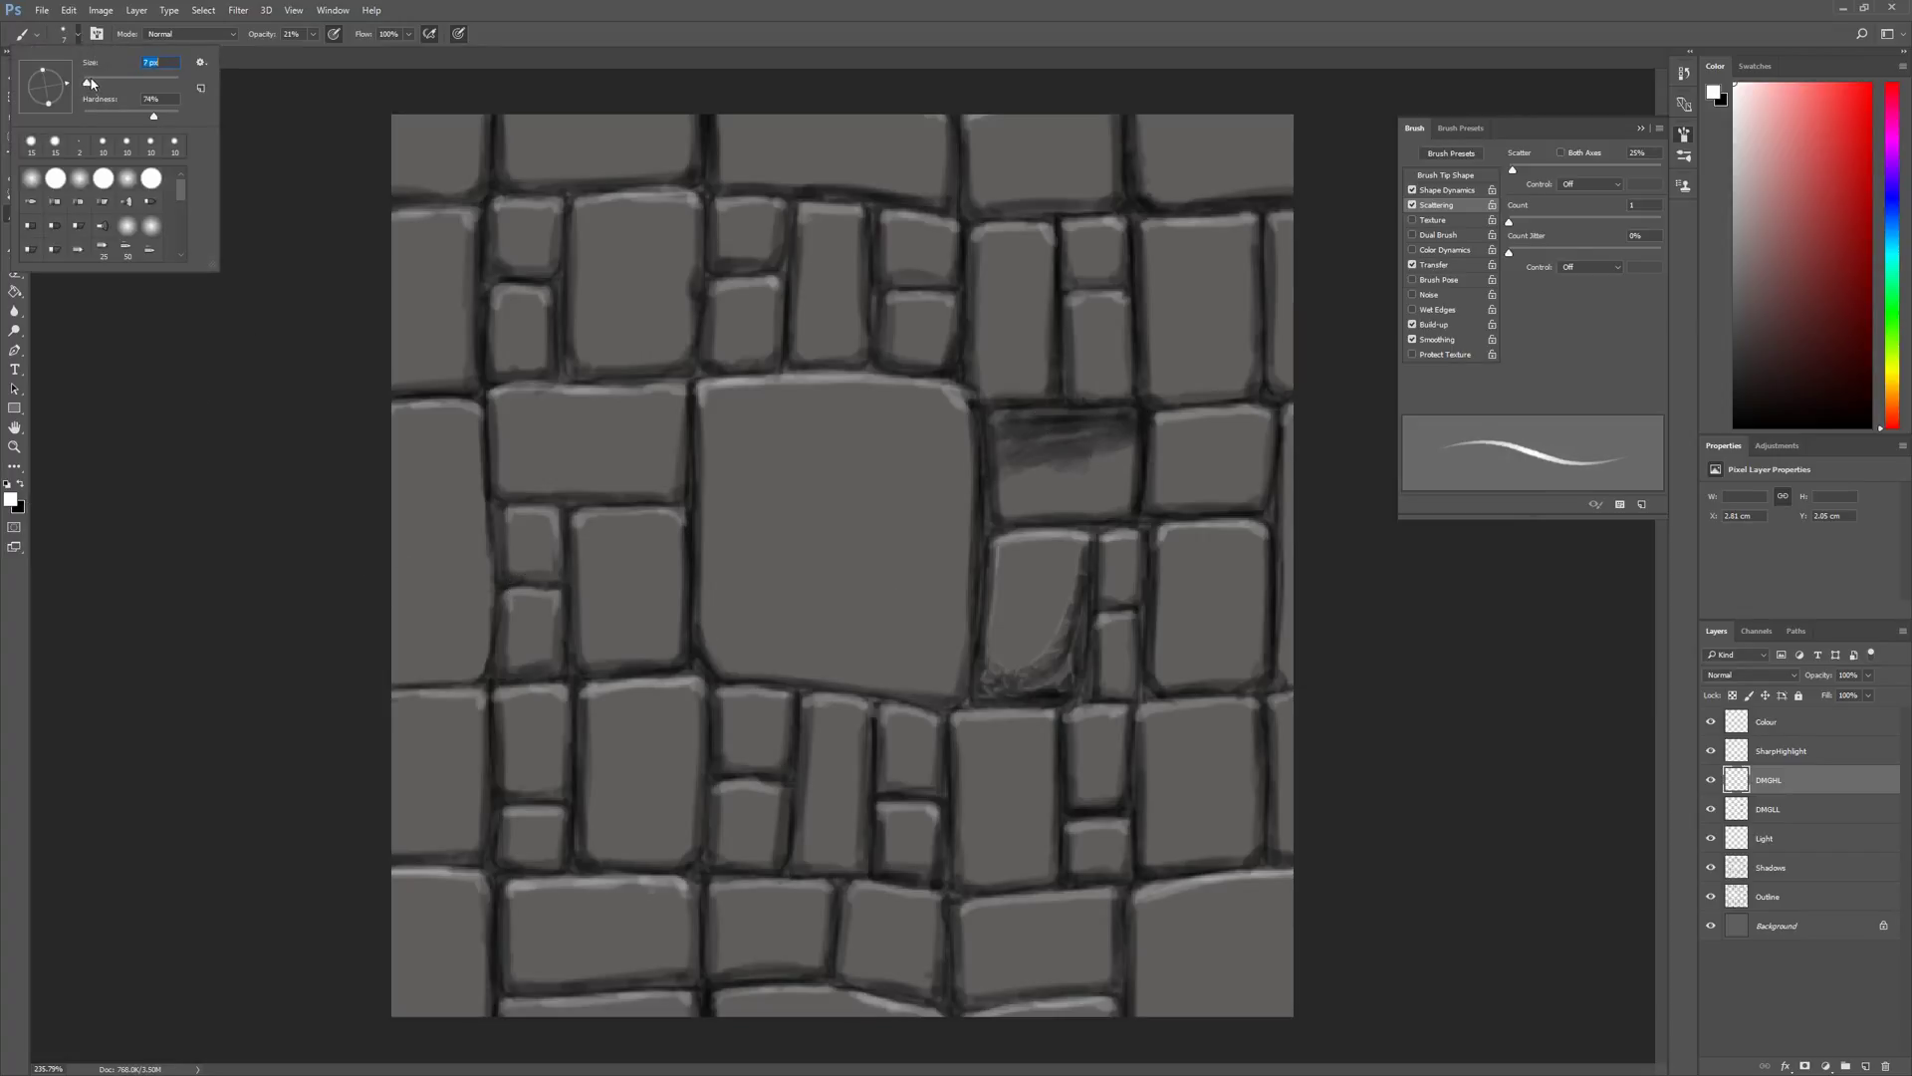
{"action": "type", "text": "2"}
{"action": "key", "text": "Return"}
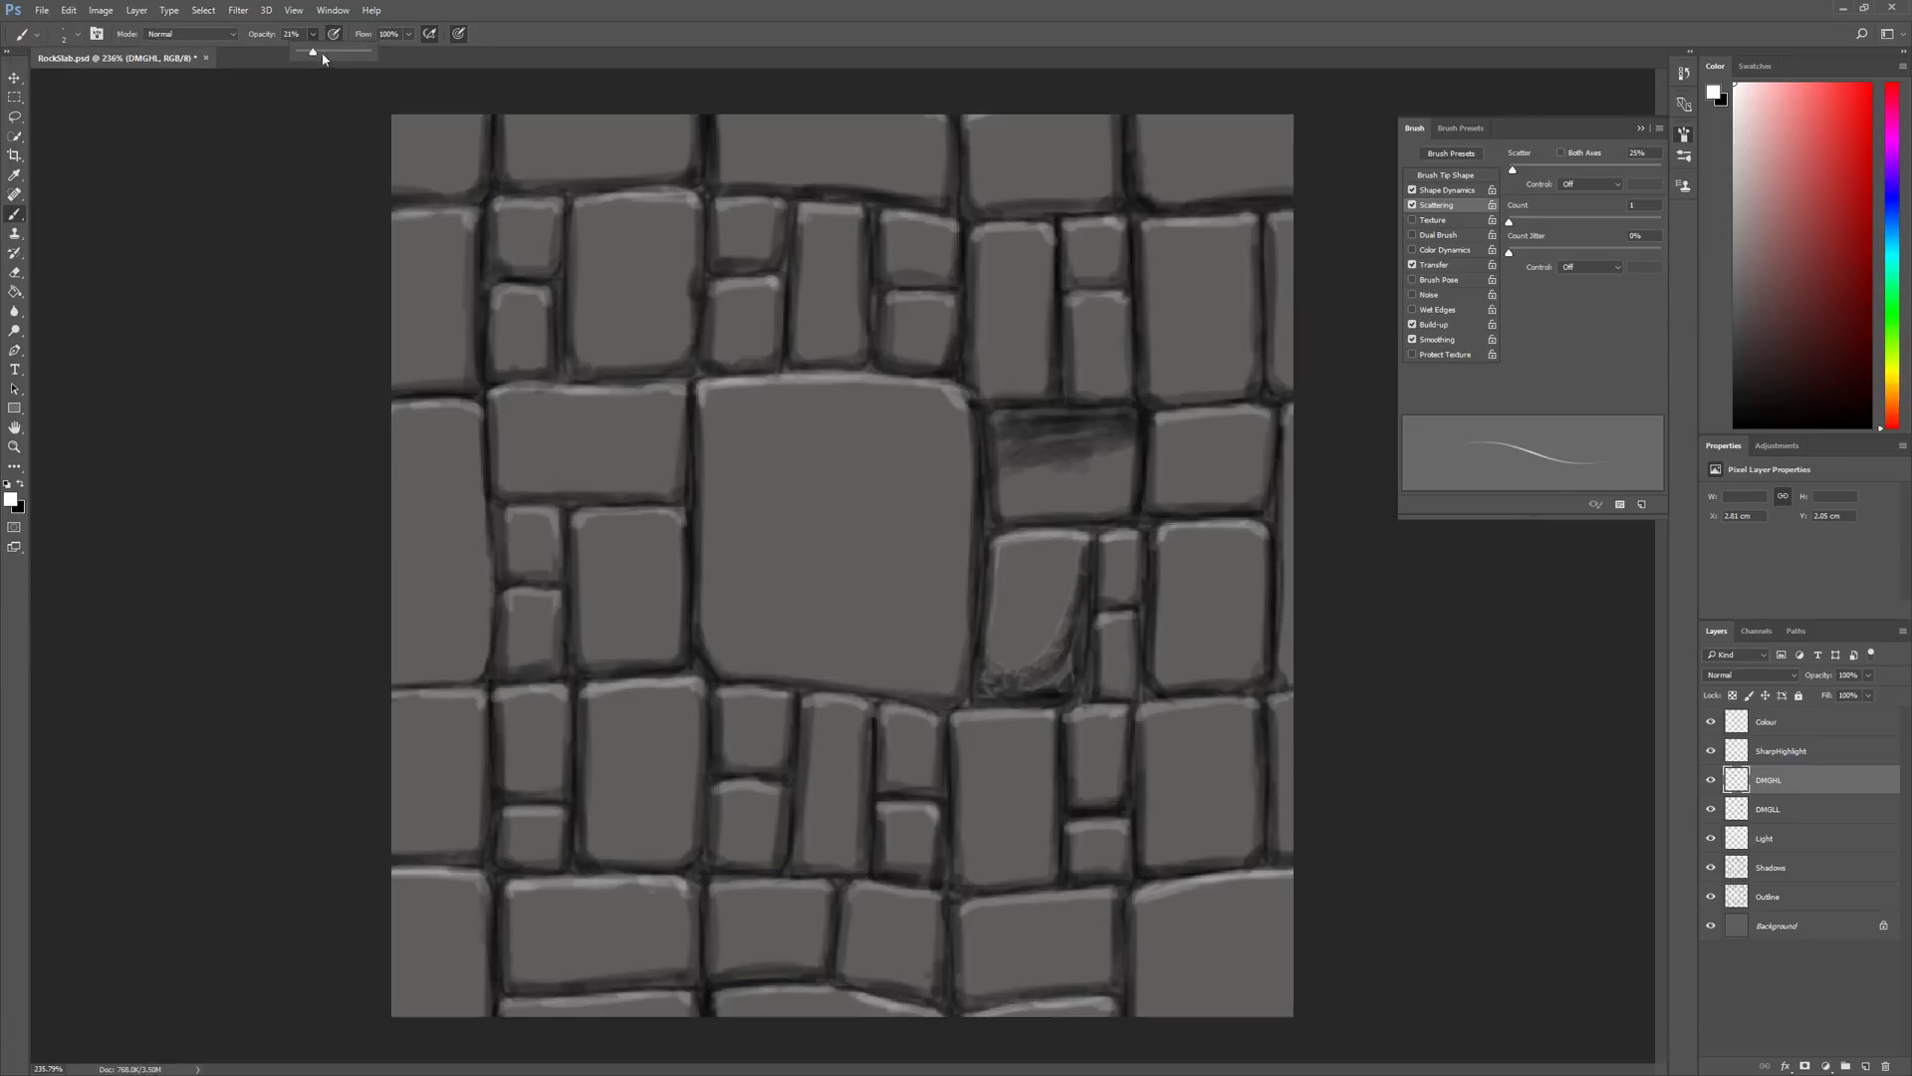
{"action": "left_click_drag", "start_coordinate": [323, 57], "coordinate": [336, 44]}
{"action": "left_click_drag", "start_coordinate": [1143, 423], "coordinate": [1159, 401]}
{"action": "left_click_drag", "start_coordinate": [1064, 412], "coordinate": [1091, 413]}
{"action": "scroll", "coordinate": [1023, 516], "scroll_direction": "down", "scroll_amount": 5}
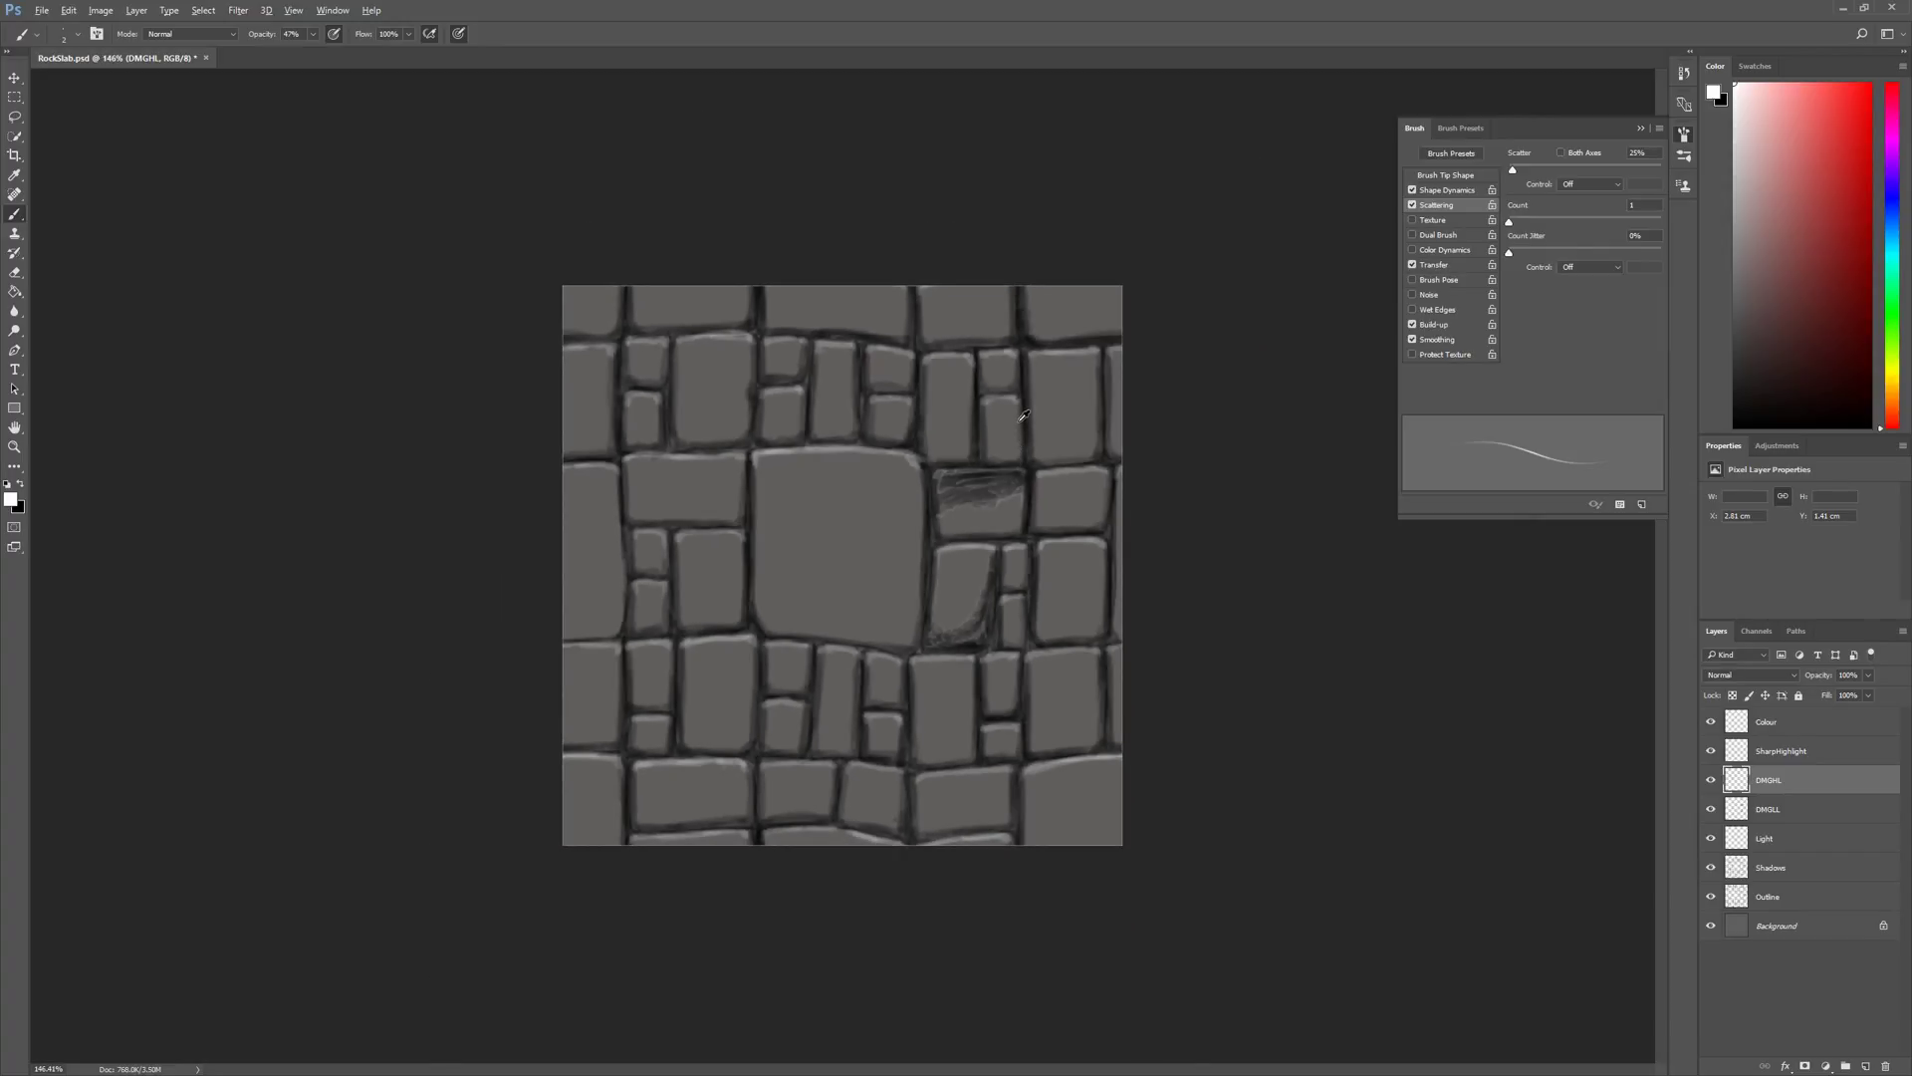
{"action": "scroll", "coordinate": [973, 448], "scroll_direction": "up", "scroll_amount": 4}
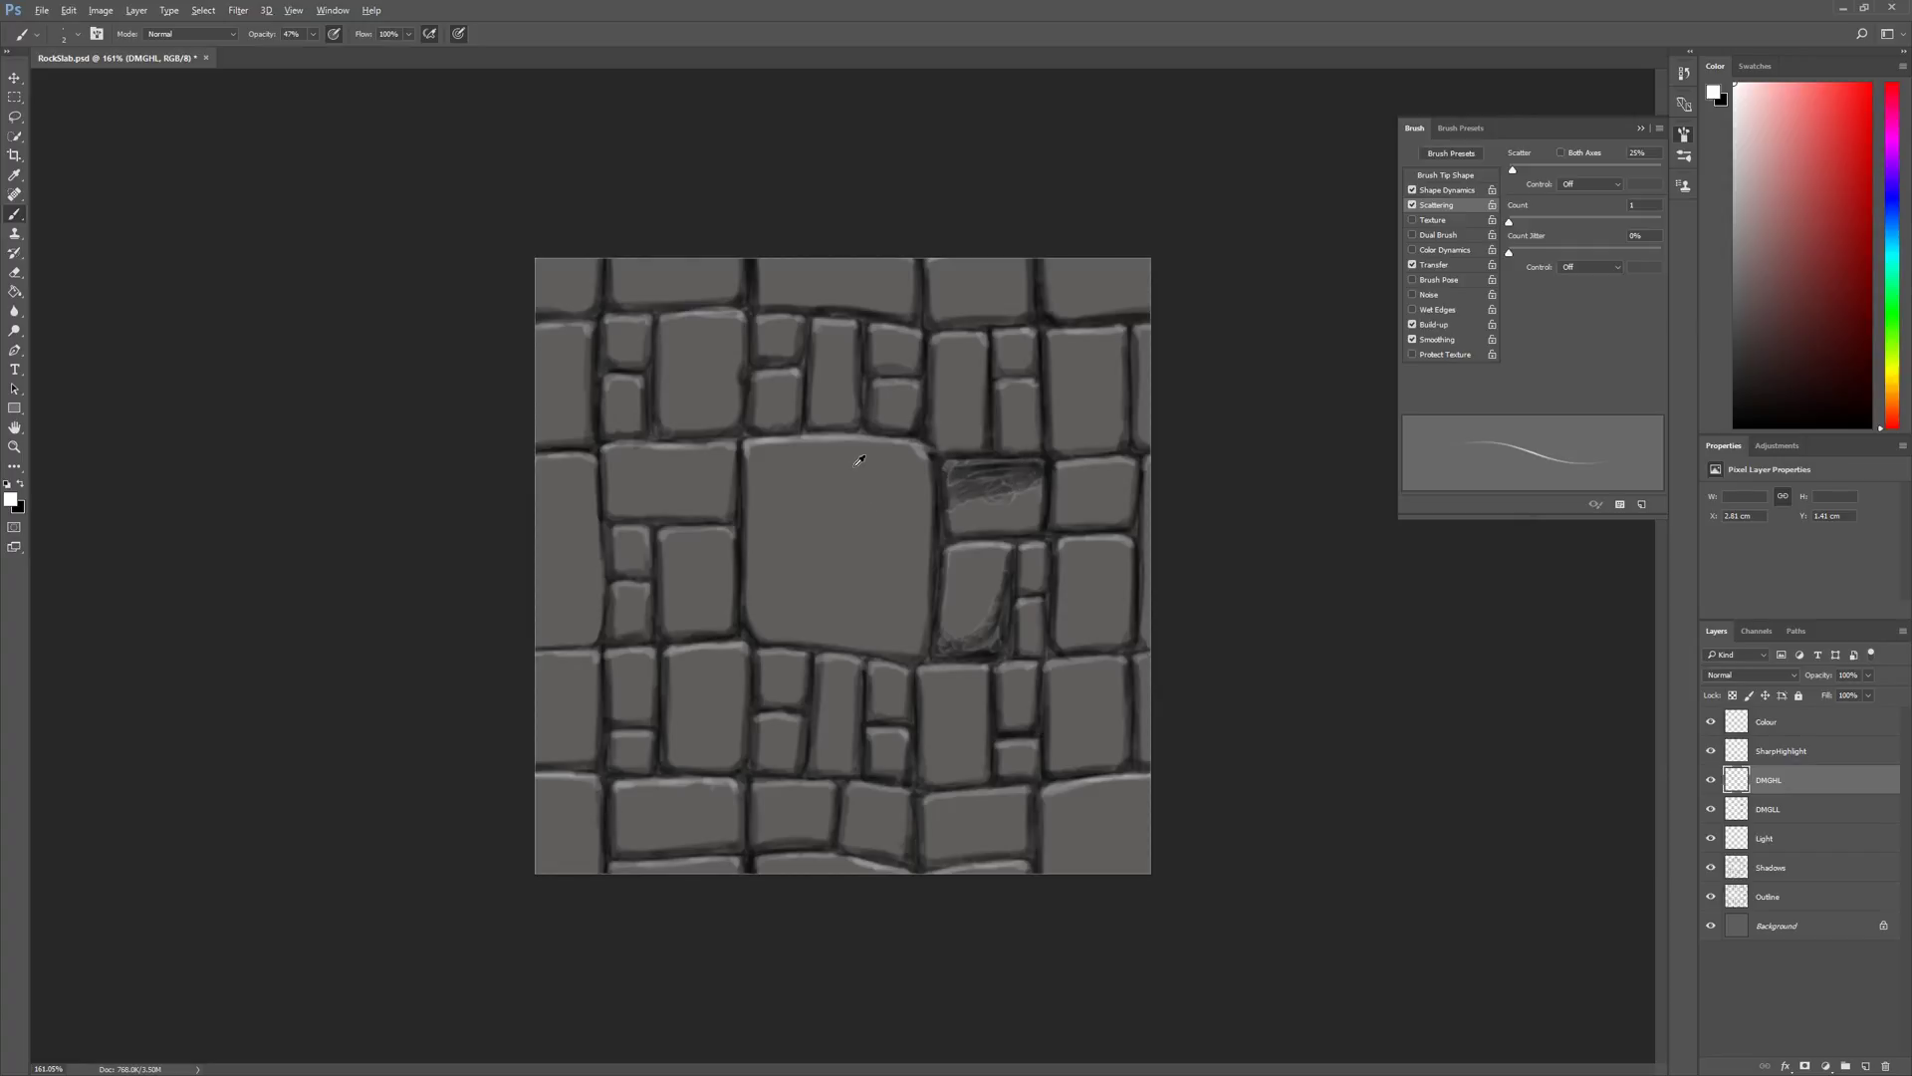
{"action": "scroll", "coordinate": [877, 448], "scroll_direction": "up", "scroll_amount": 2}
{"action": "scroll", "coordinate": [896, 429], "scroll_direction": "down", "scroll_amount": 1}
{"action": "scroll", "coordinate": [901, 430], "scroll_direction": "up", "scroll_amount": 1}
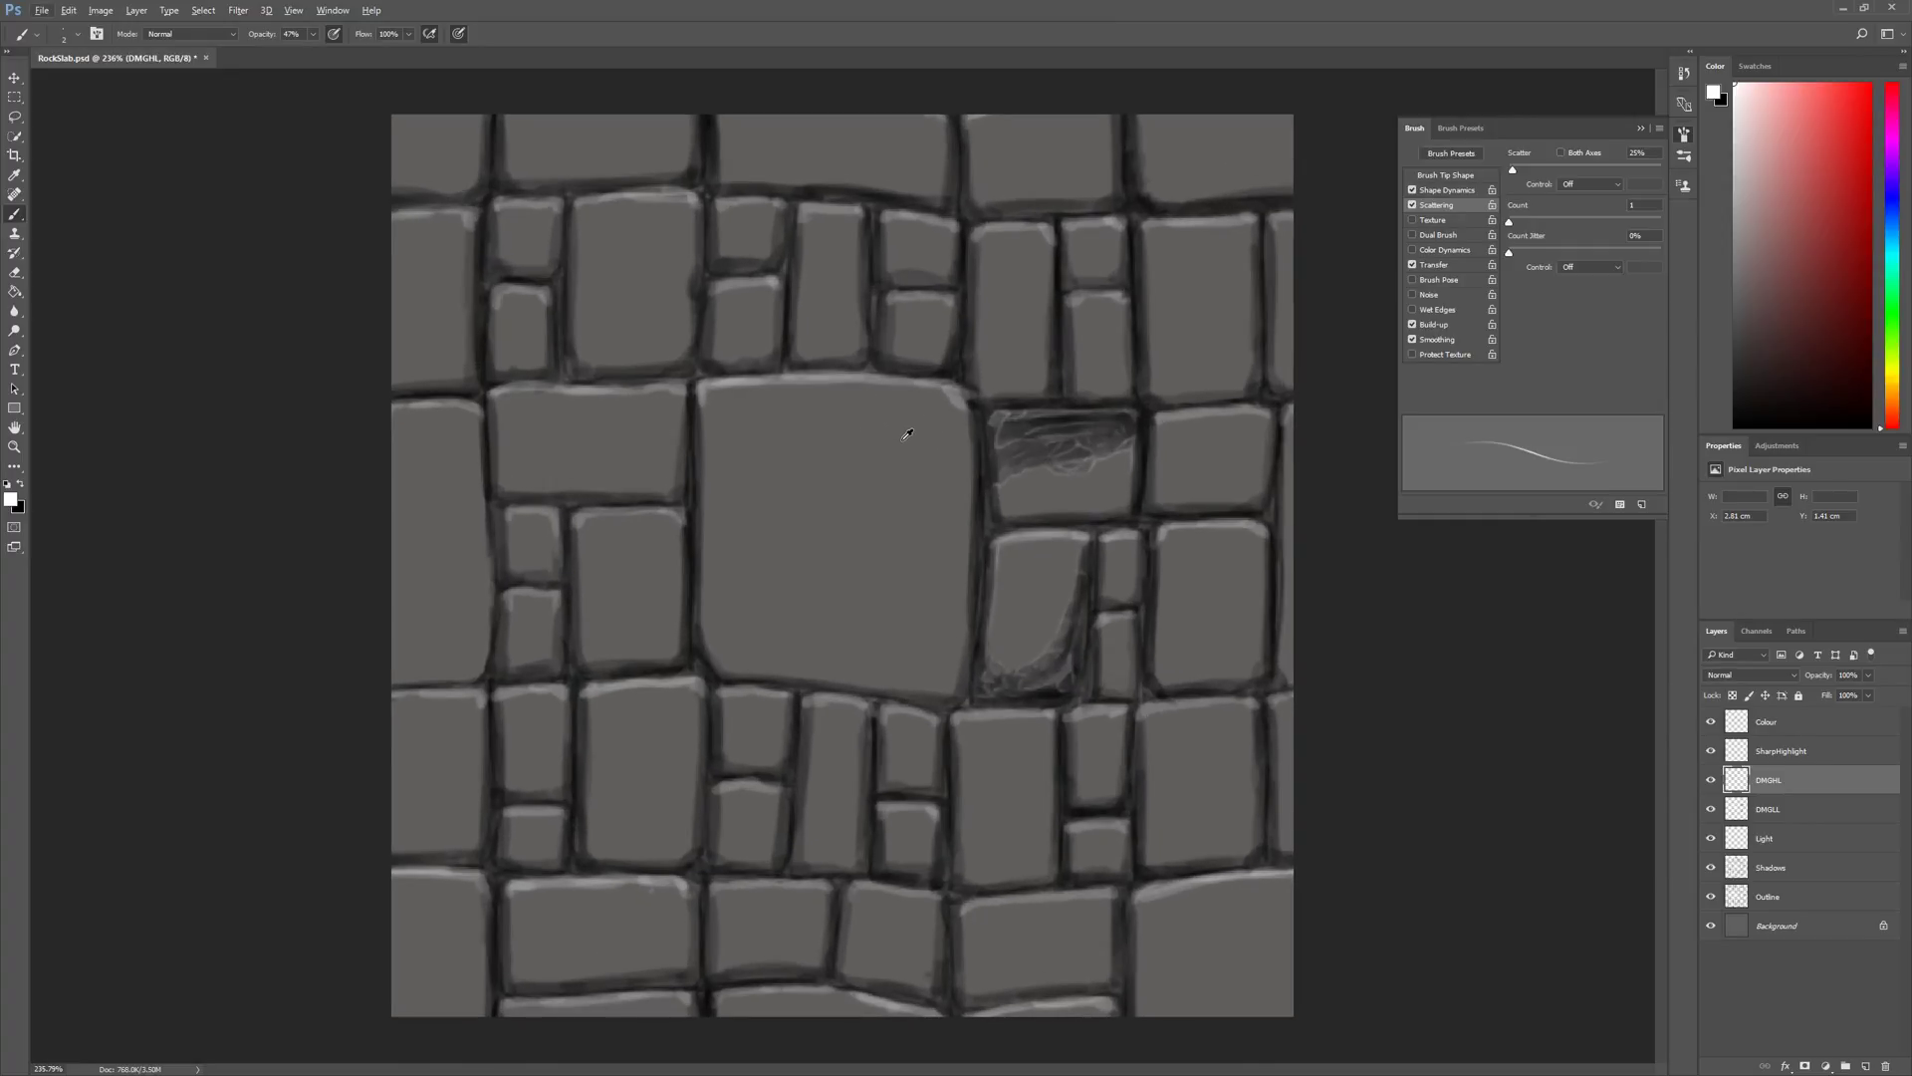
{"action": "left_click", "coordinate": [1805, 811]}
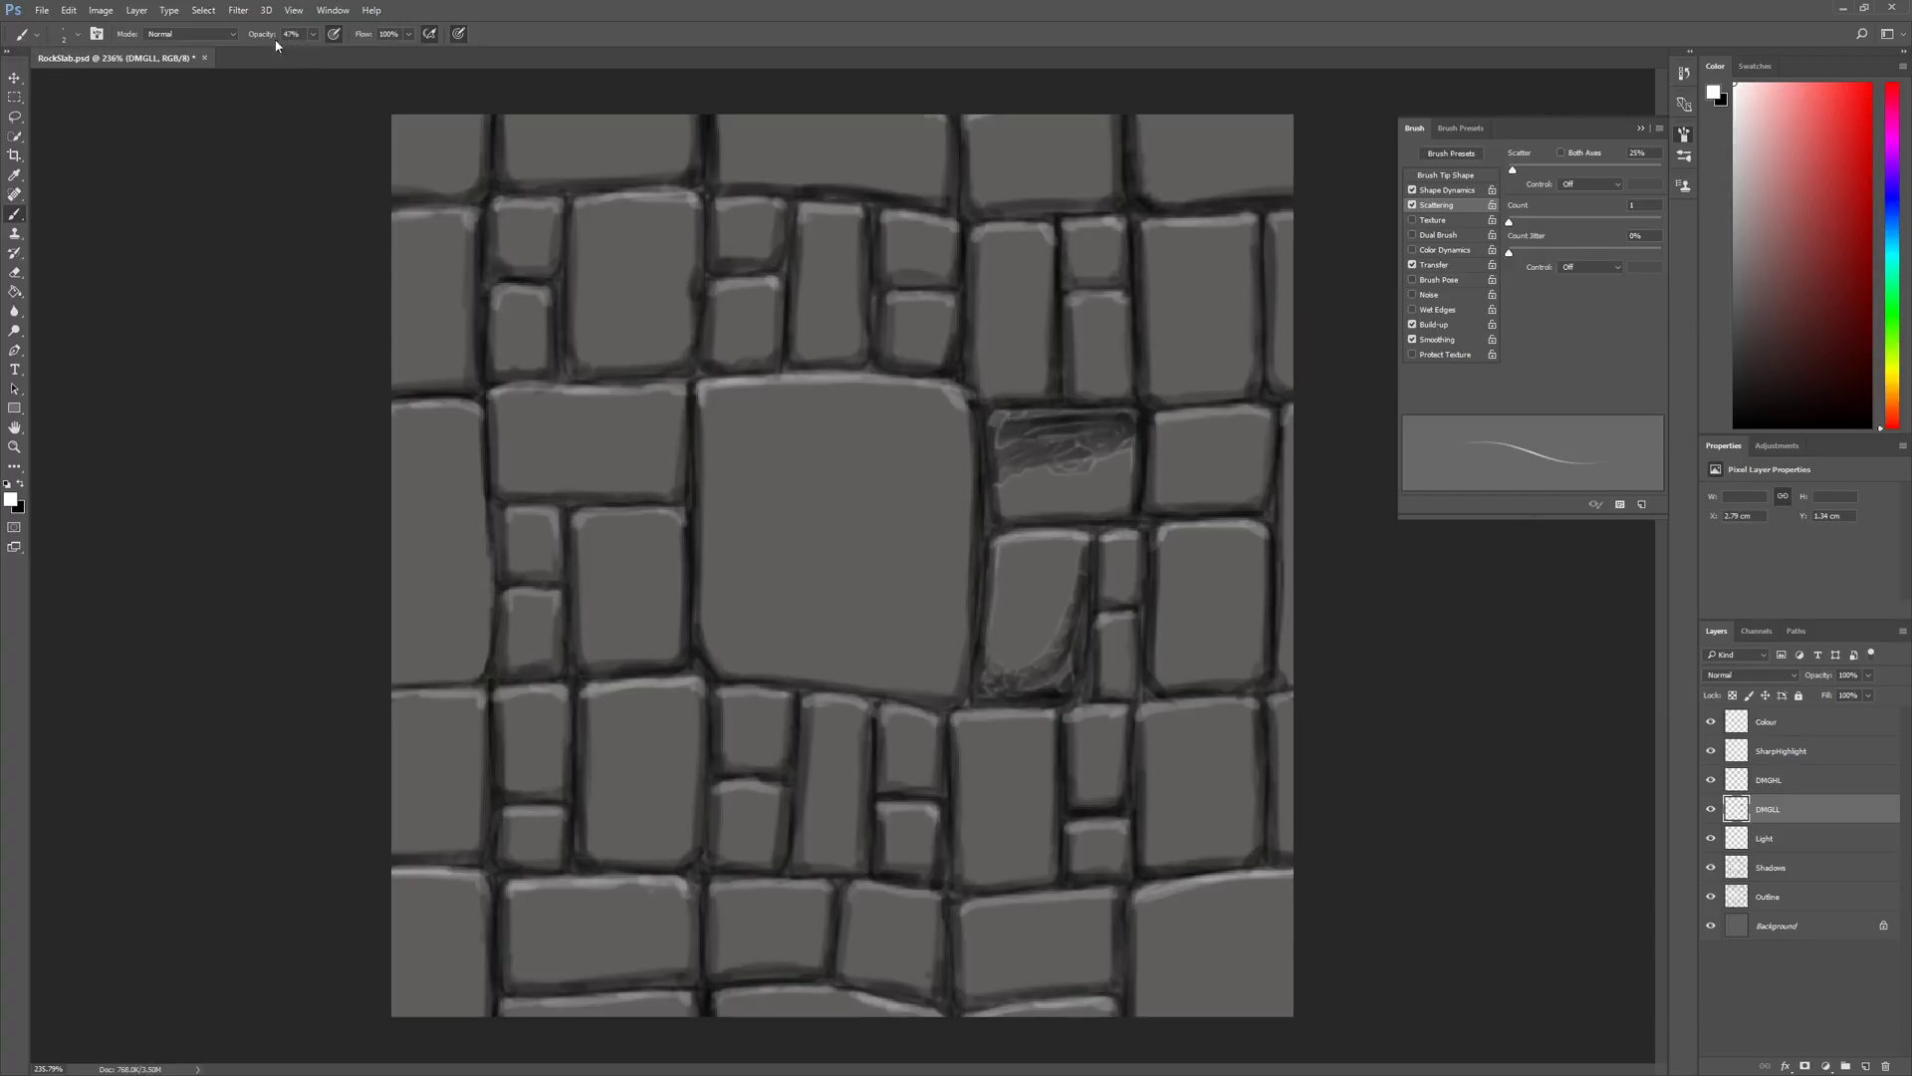
- At about 27% opacity, paint a thin black vertical crack stroke, undo it, and return to white
{"action": "left_click", "coordinate": [313, 34]}
{"action": "left_click_drag", "start_coordinate": [312, 51], "coordinate": [301, 56]}
{"action": "left_click", "coordinate": [159, 370]}
{"action": "key", "text": "x"}
{"action": "left_click_drag", "start_coordinate": [646, 660], "coordinate": [646, 728]}
{"action": "key", "text": "ctrl+z"}
{"action": "key", "text": "x"}
{"action": "left_click", "coordinate": [1772, 785]}
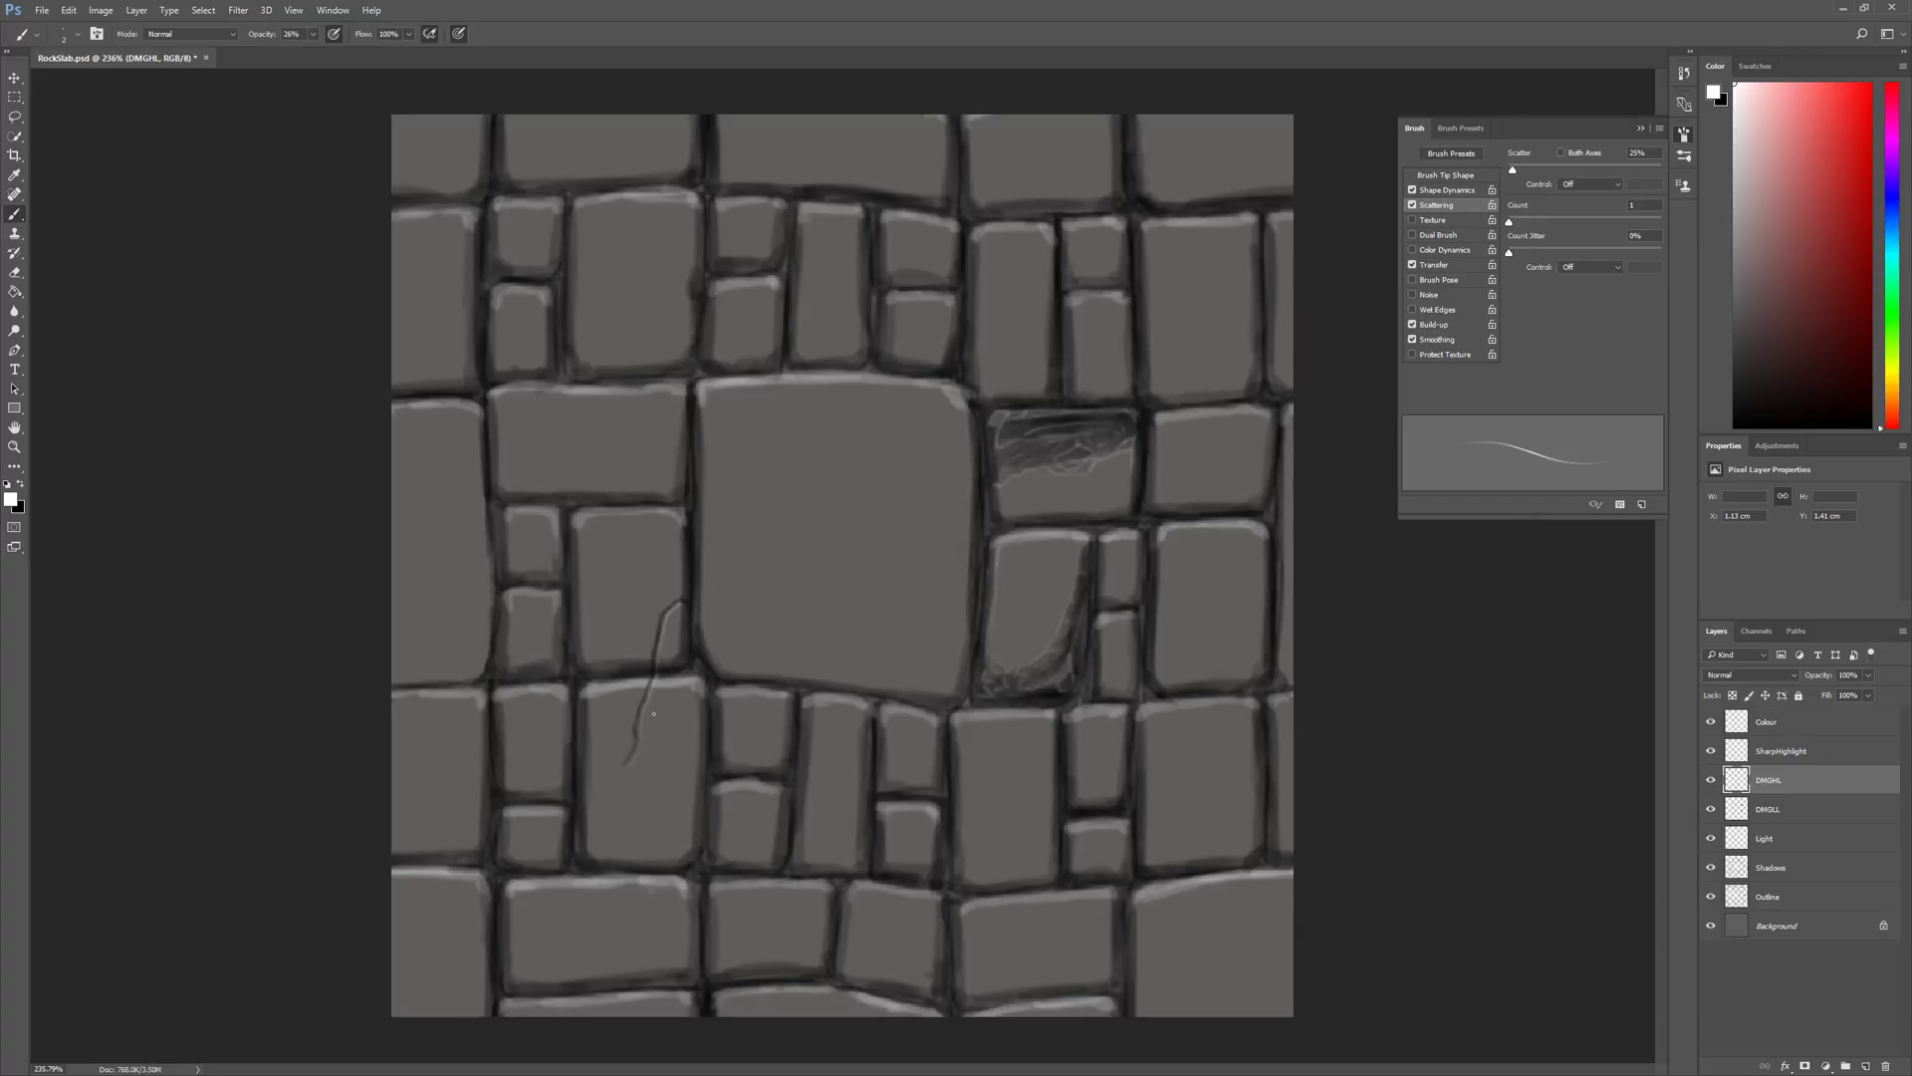
- View the whole texture at 100% zoom
{"action": "key", "text": "ctrl+1"}
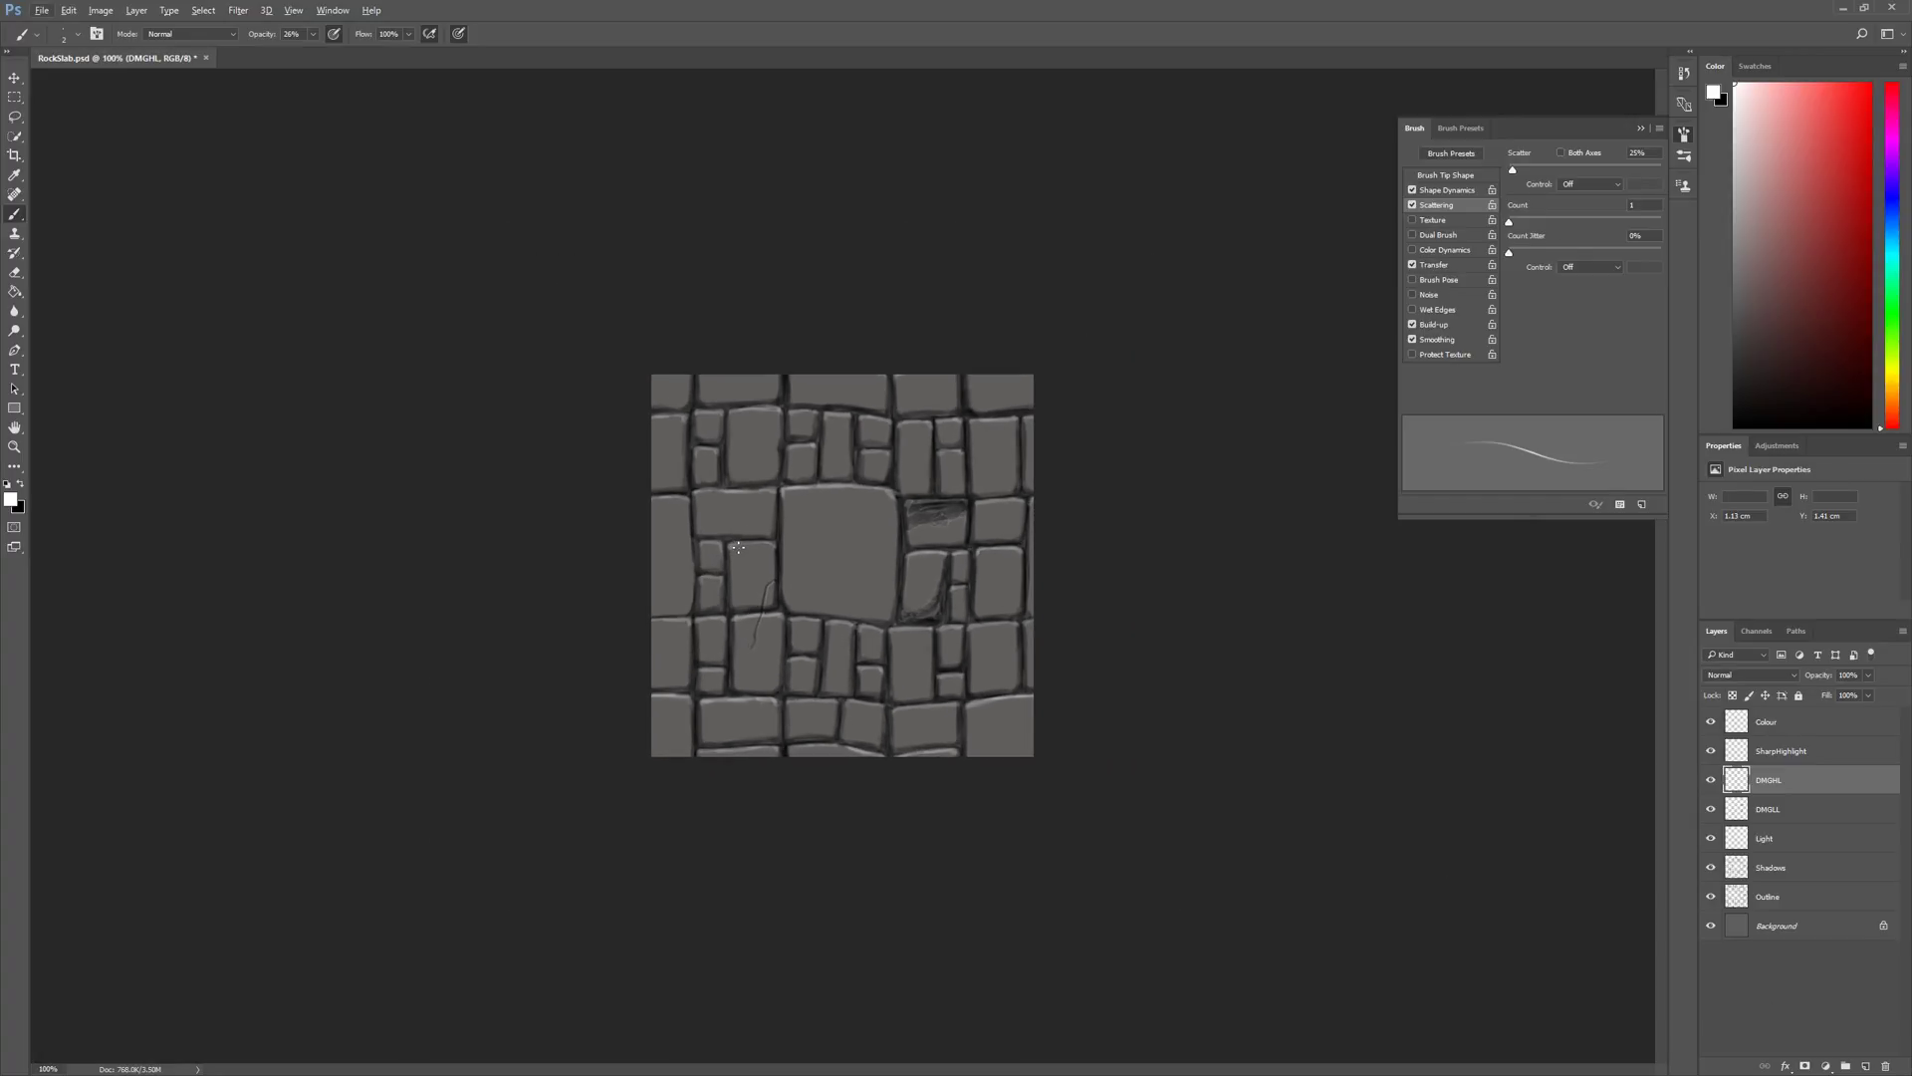
- On the DMGLL layer, paint dark diagonal scratches in black across the large central stone
{"action": "scroll", "coordinate": [742, 546], "scroll_direction": "up", "scroll_amount": 5}
{"action": "scroll", "coordinate": [619, 582], "scroll_direction": "down", "scroll_amount": 2}
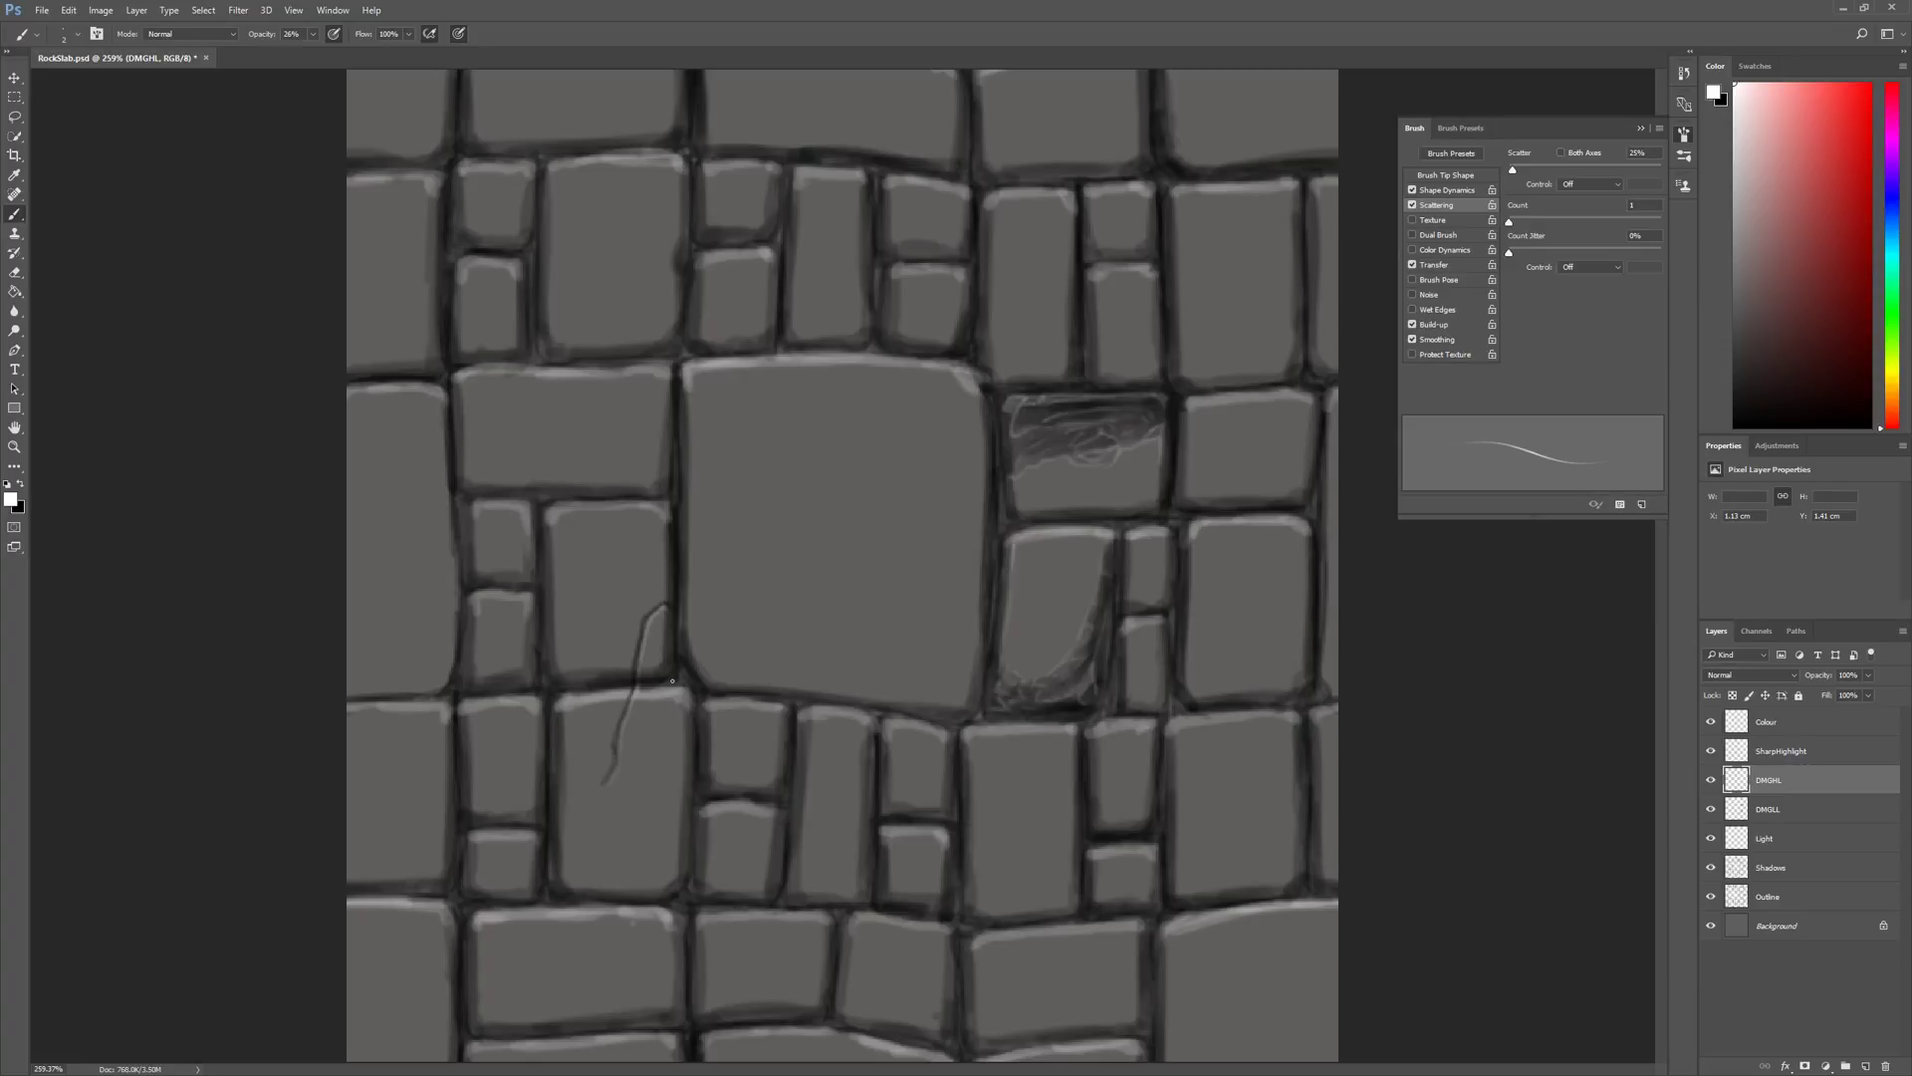
{"action": "left_click", "coordinate": [1778, 811]}
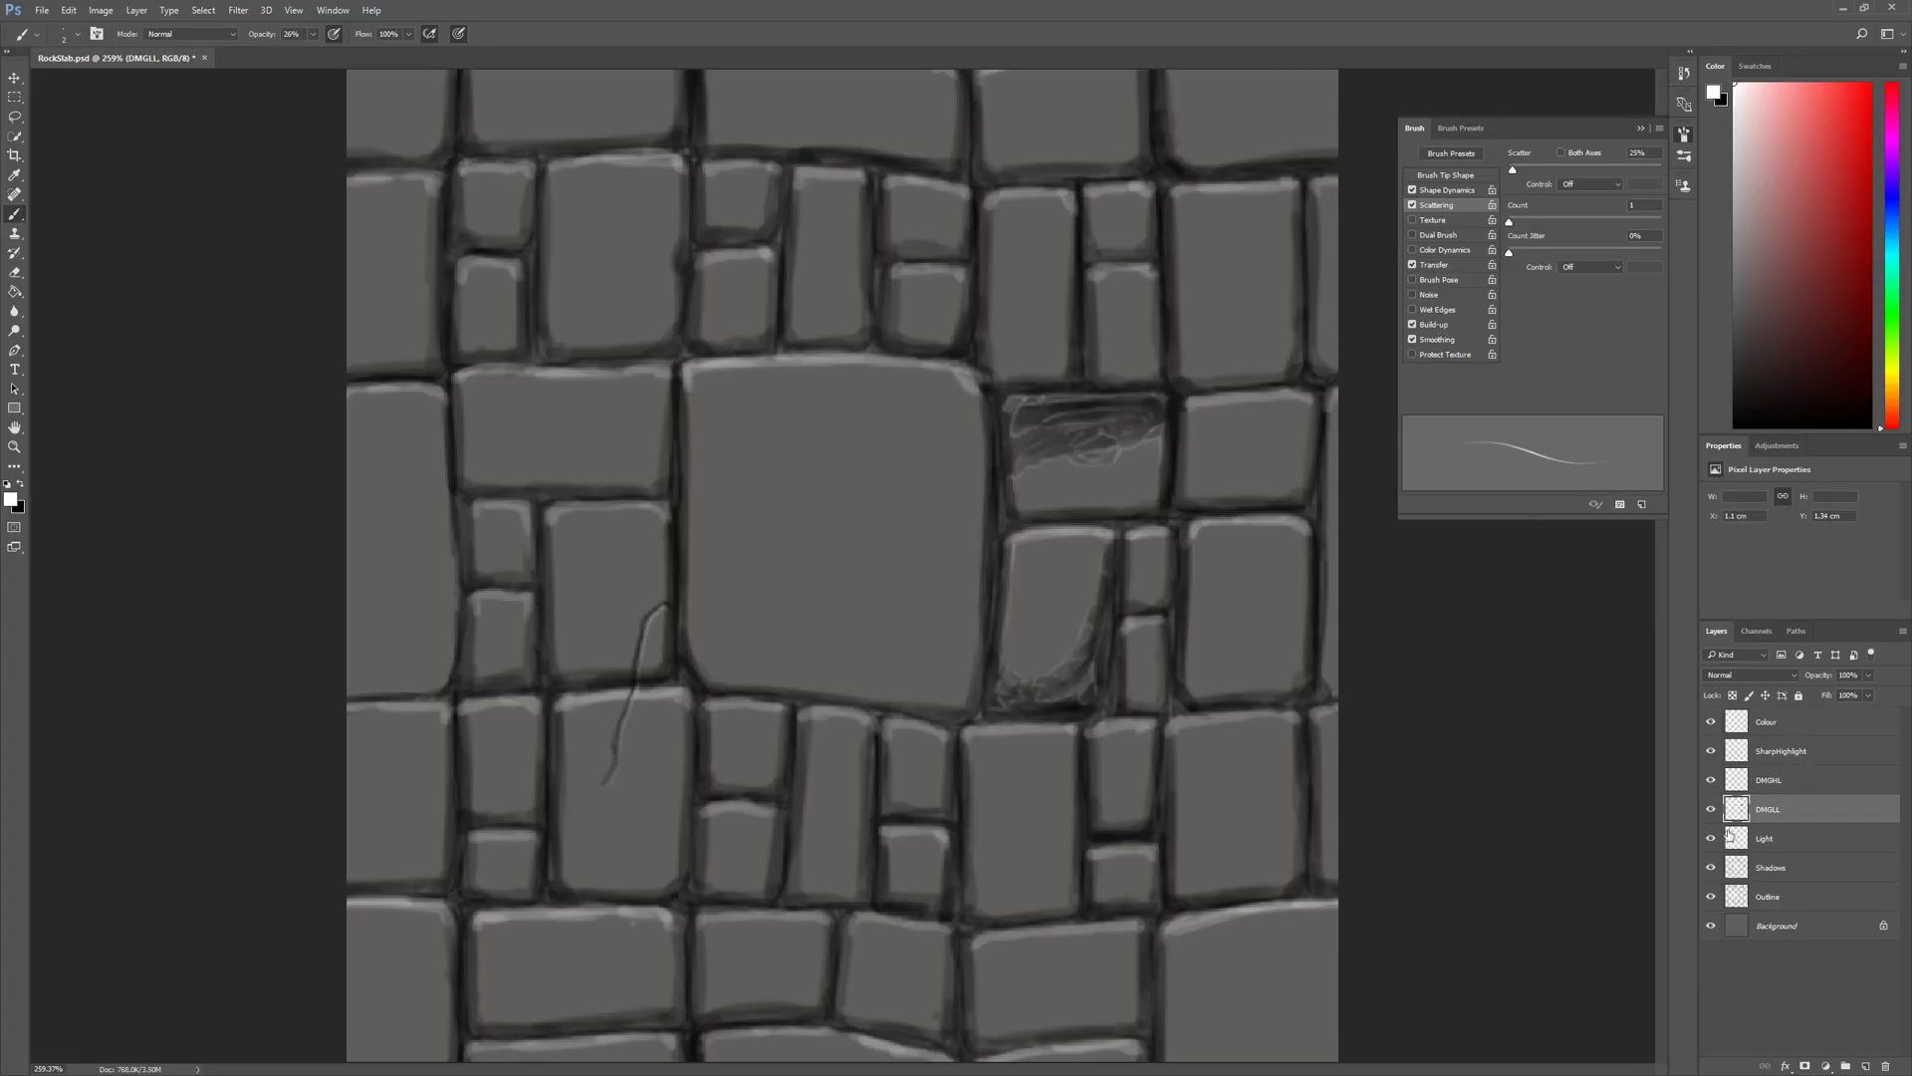
{"action": "left_click", "coordinate": [22, 486]}
{"action": "mouse_move", "coordinate": [742, 596]}
{"action": "left_mouse_down"}
{"action": "mouse_move", "coordinate": [835, 438]}
{"action": "mouse_move", "coordinate": [891, 450]}
{"action": "left_mouse_up"}
{"action": "left_click_drag", "start_coordinate": [806, 617], "coordinate": [919, 483]}
- Switch to white on the DMGHL layer and undo the rightmost scratch
{"action": "left_click", "coordinate": [17, 485]}
{"action": "left_click", "coordinate": [1781, 783]}
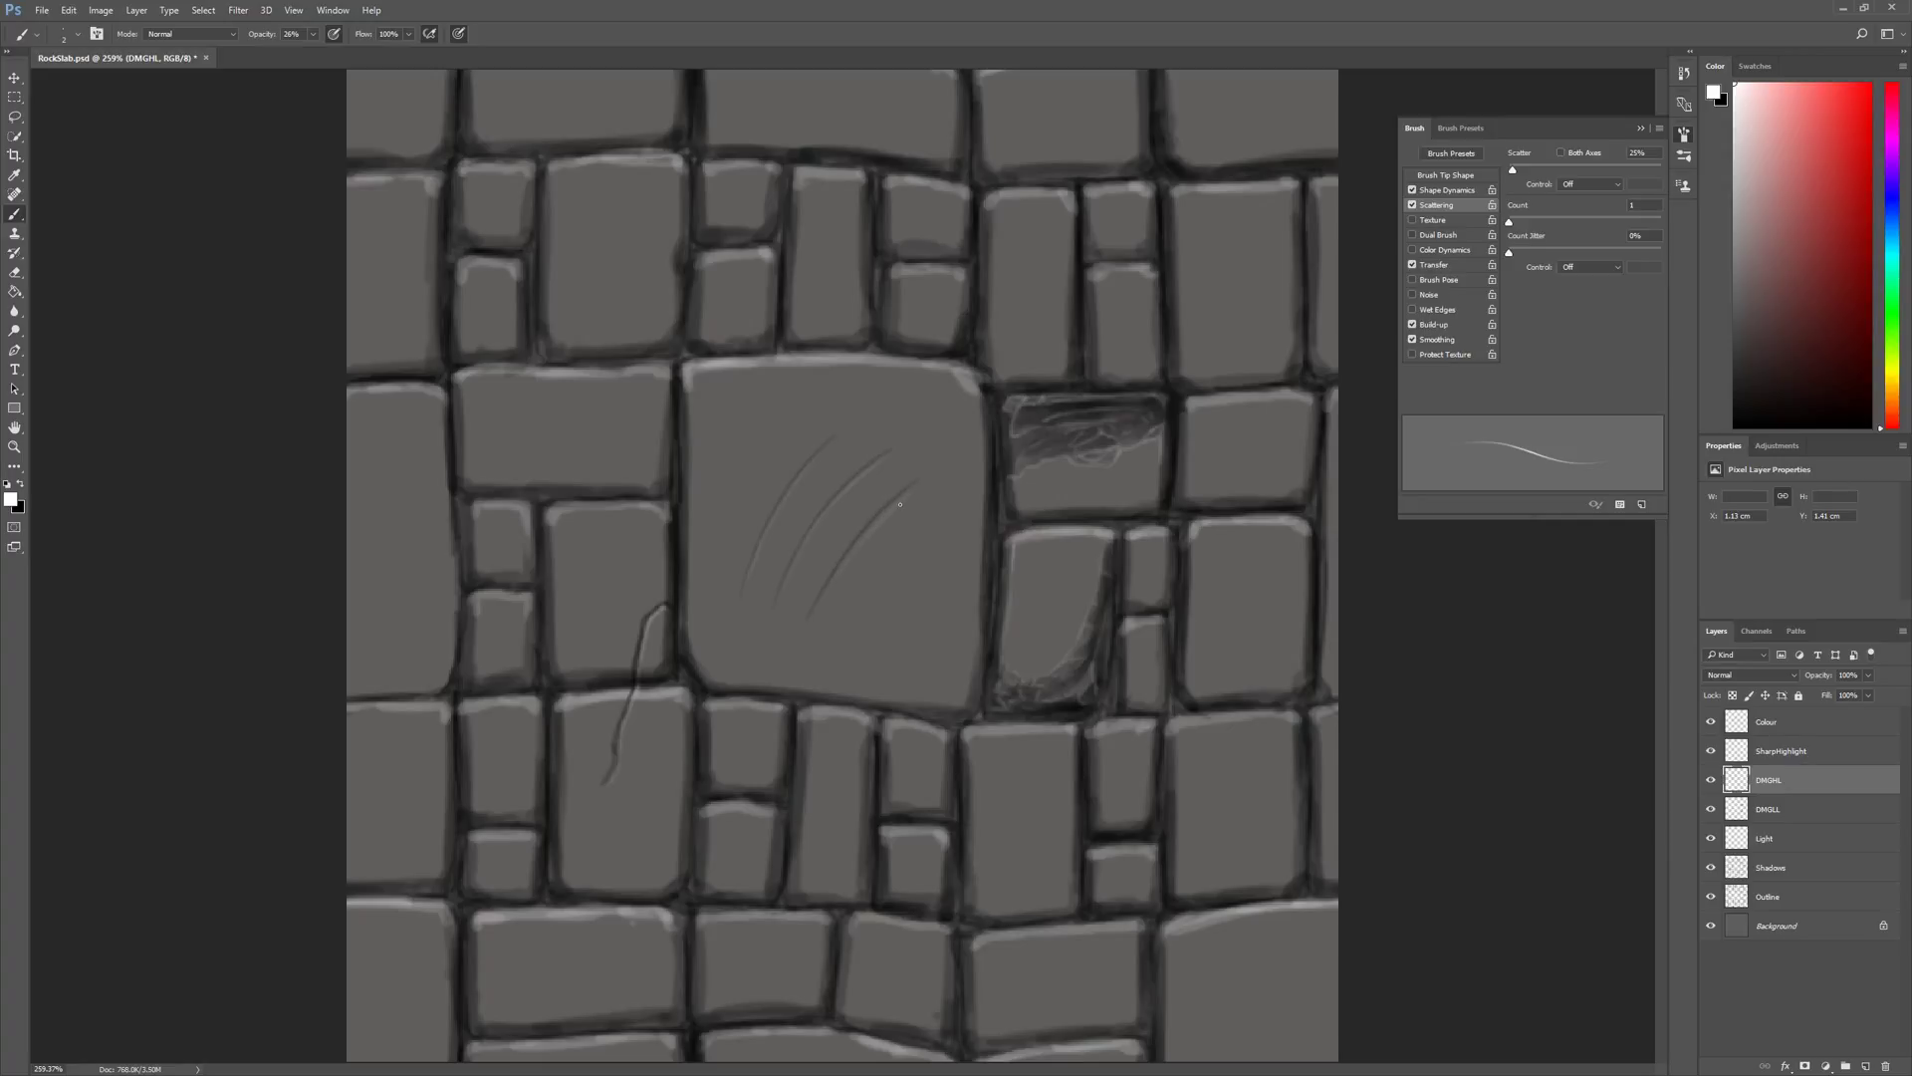
{"action": "scroll", "coordinate": [935, 470], "scroll_direction": "down", "scroll_amount": 5}
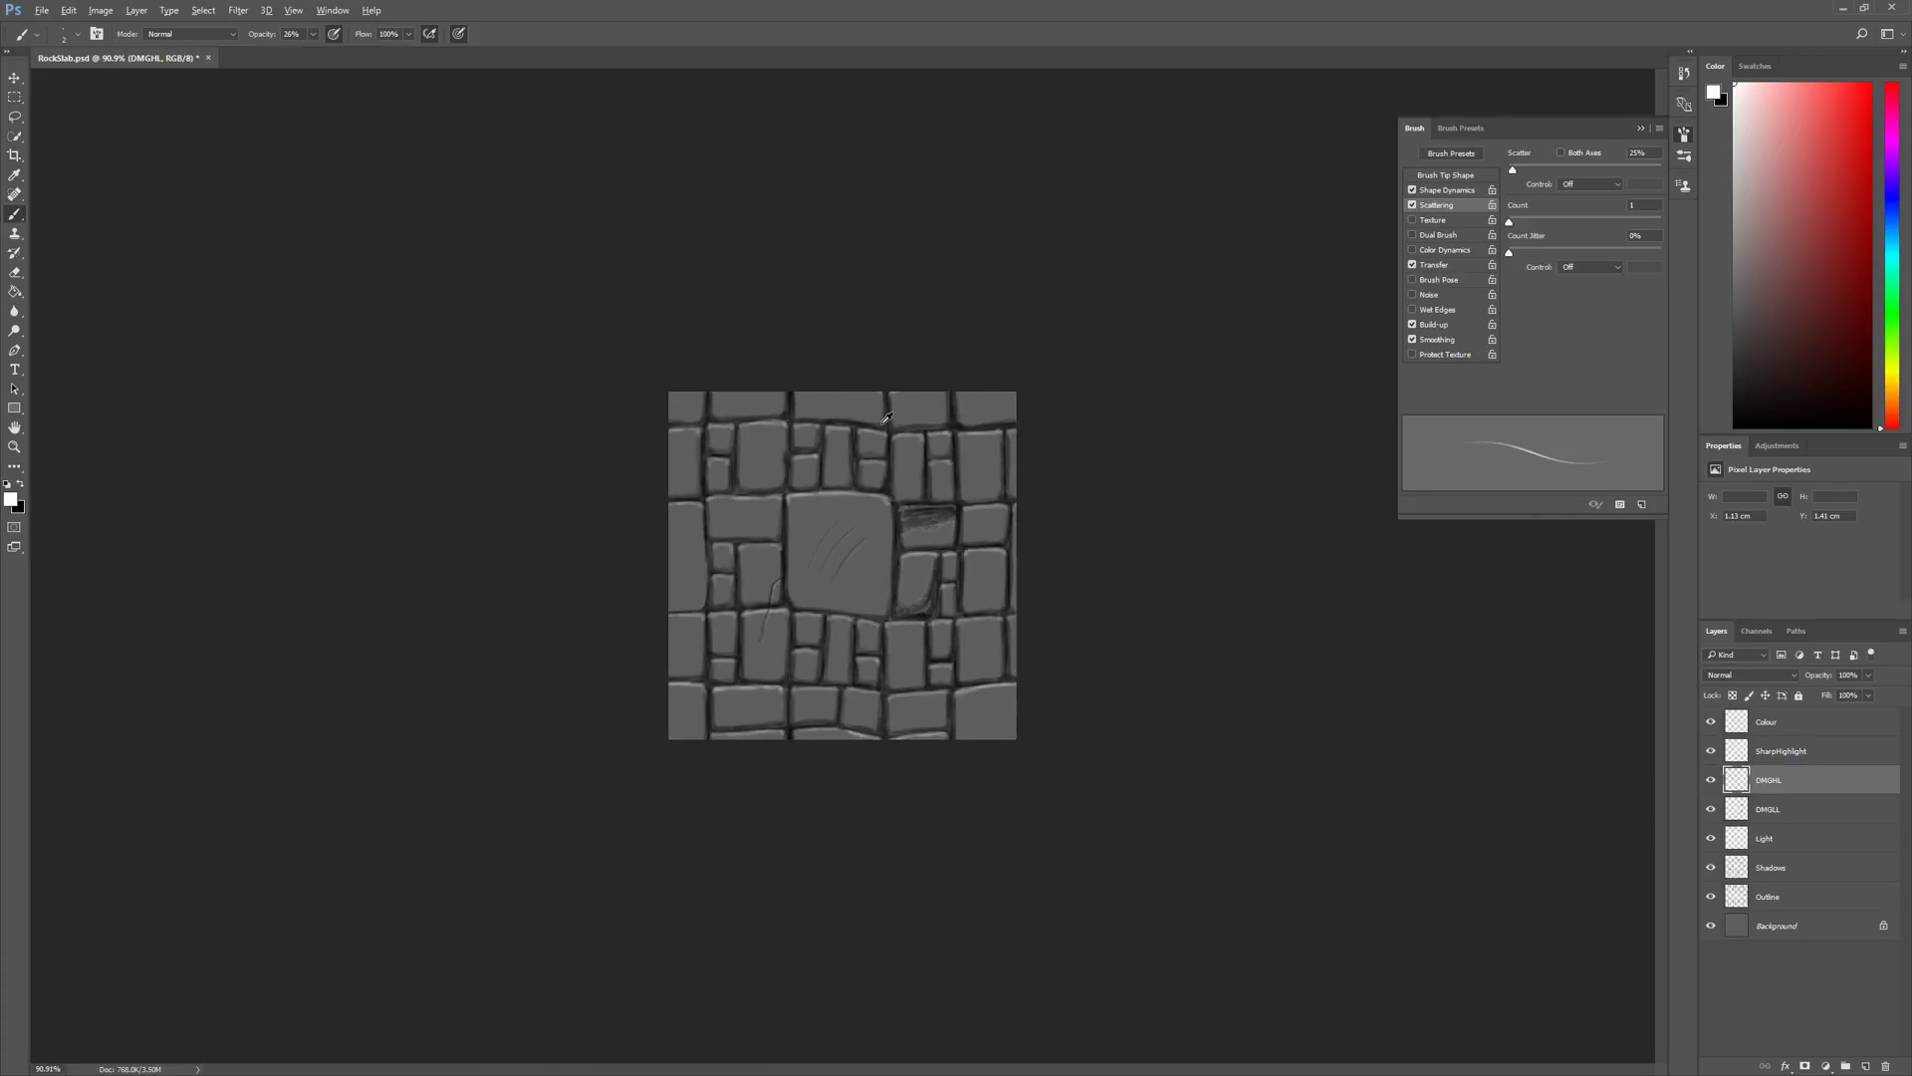
{"action": "scroll", "coordinate": [889, 447], "scroll_direction": "up", "scroll_amount": 5}
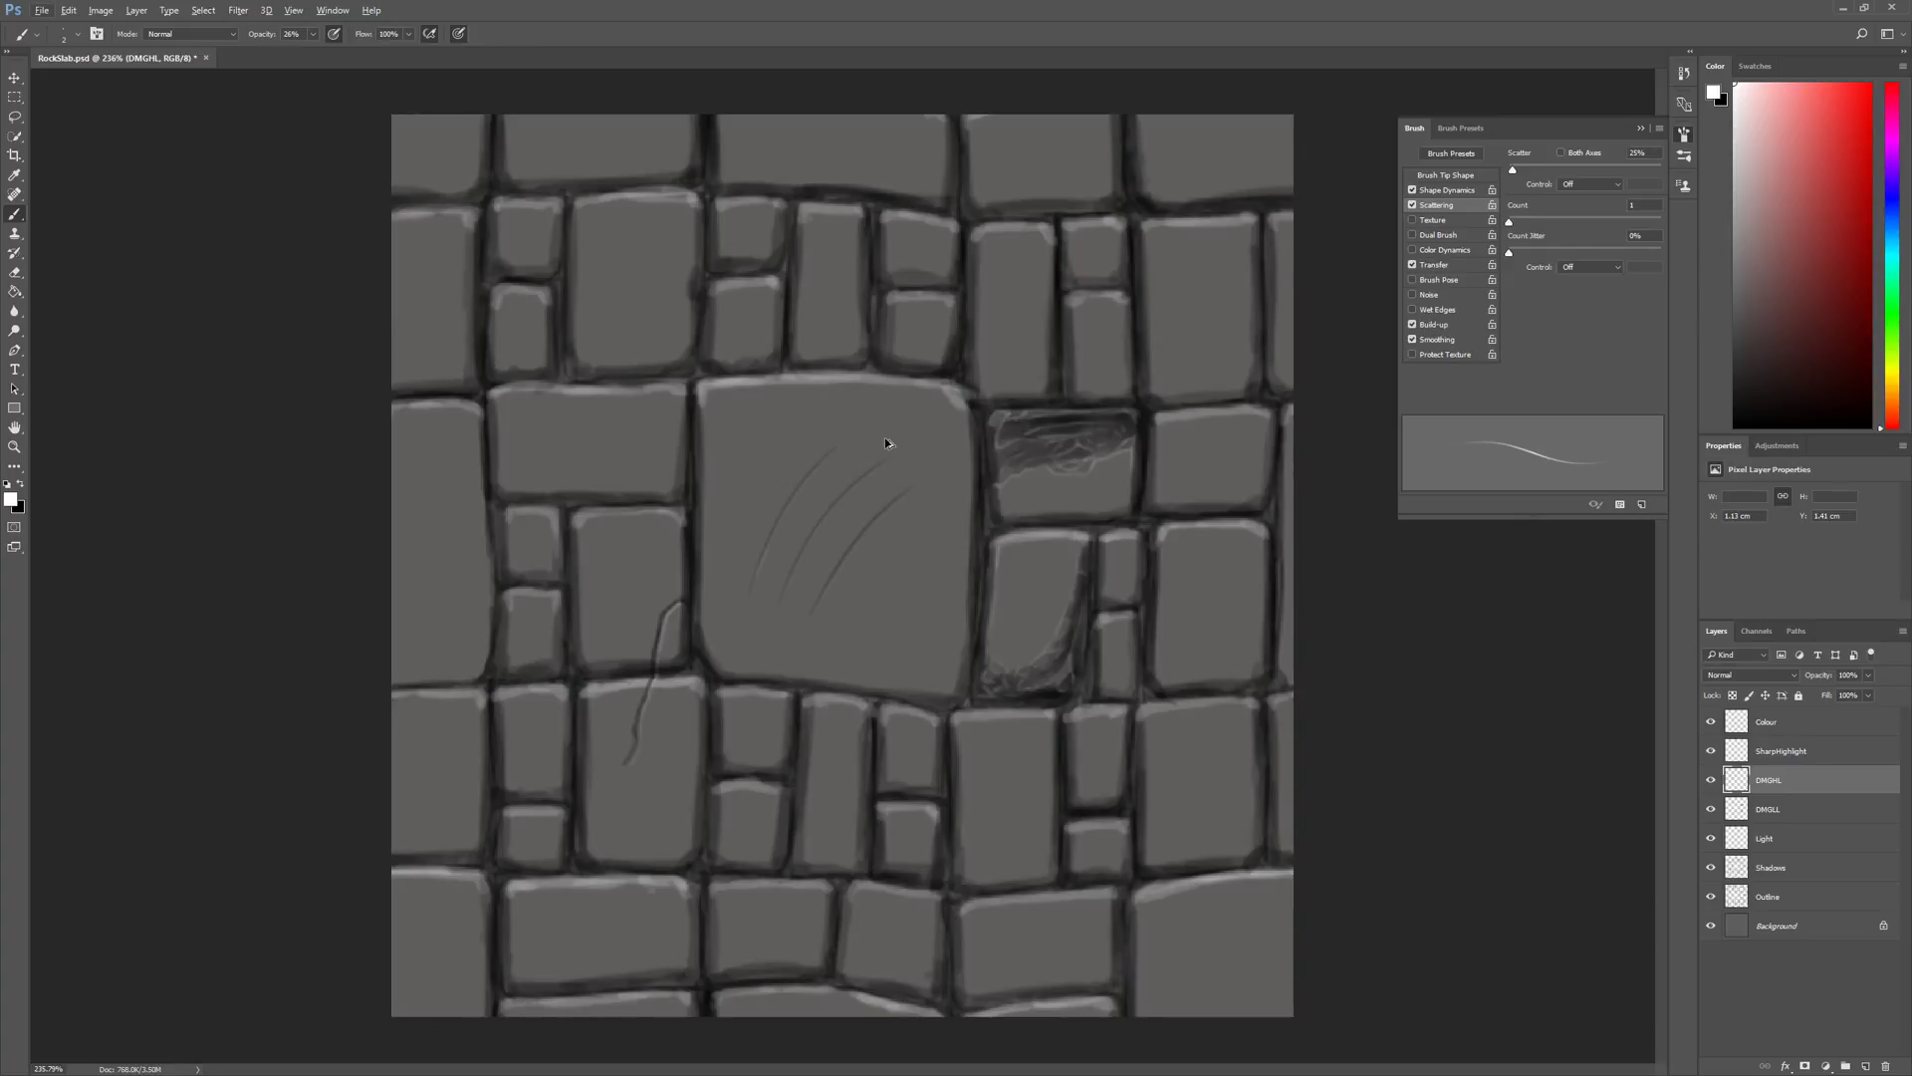
{"action": "key", "text": "ctrl+z"}
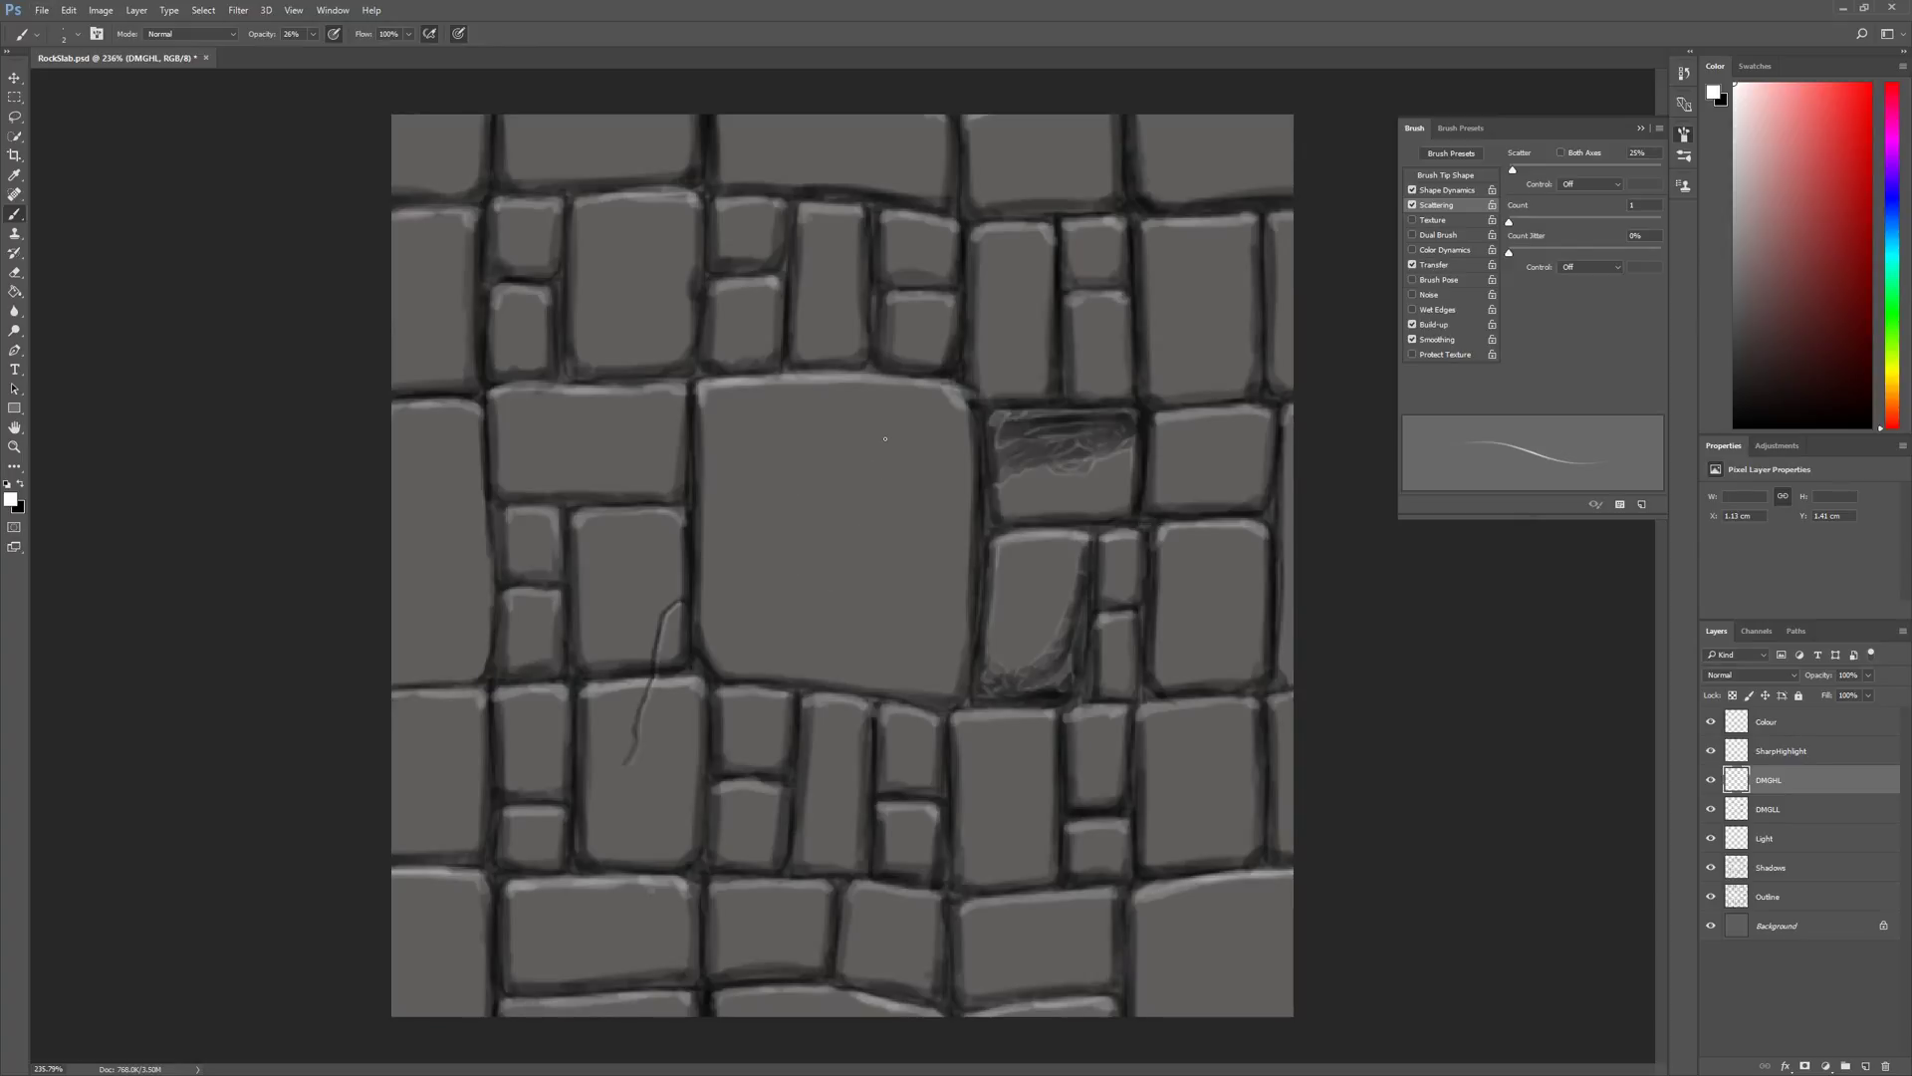